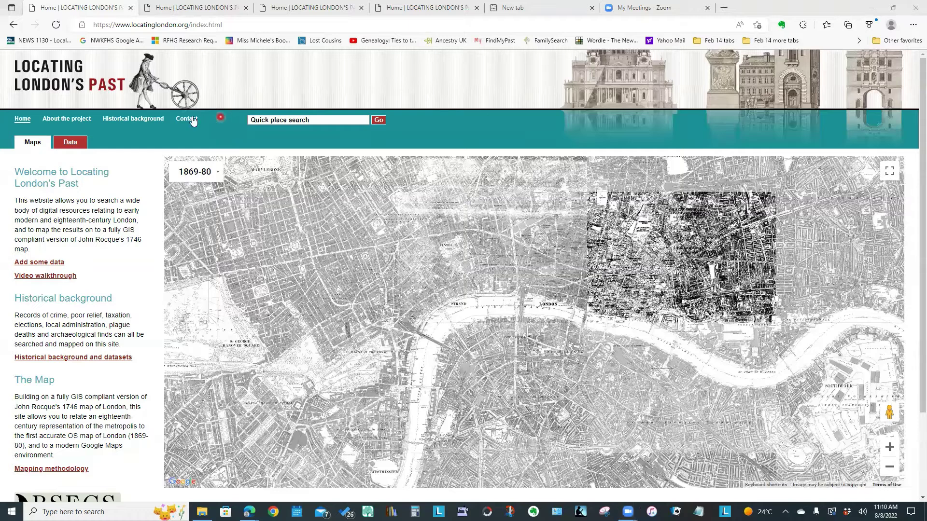
- Look through the project, historical background and London Lives, 1690-1800 information pages, and return to the home page
{"action": "left_click", "coordinate": [69, 121]}
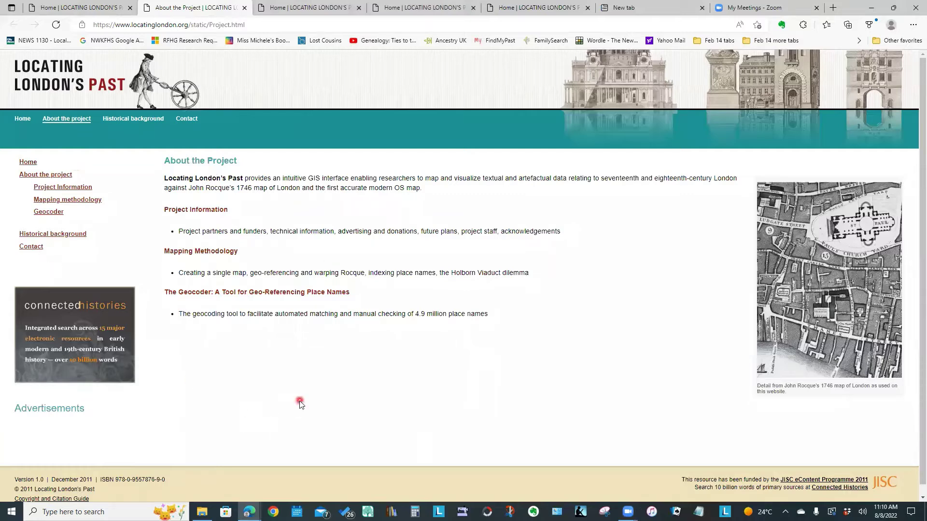
{"action": "left_click", "coordinate": [125, 123]}
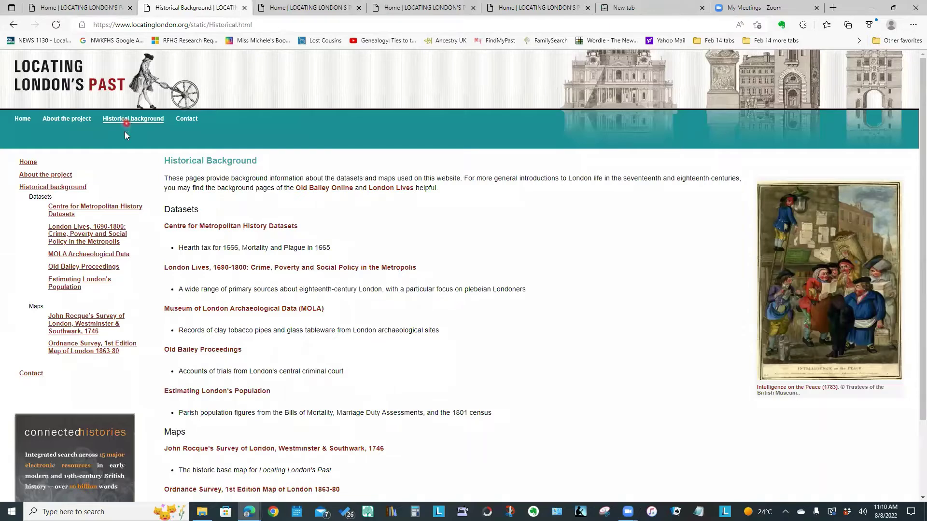
{"action": "left_click", "coordinate": [87, 234]}
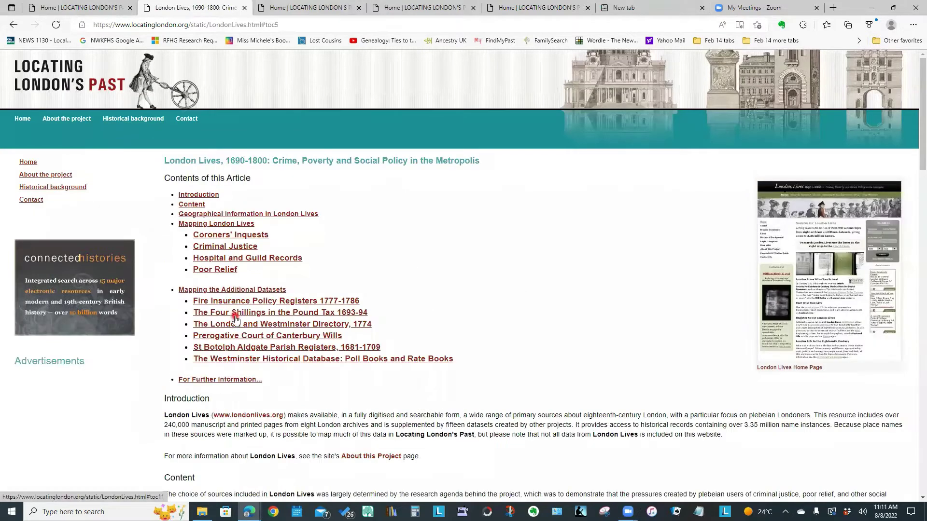
{"action": "left_click", "coordinate": [25, 123]}
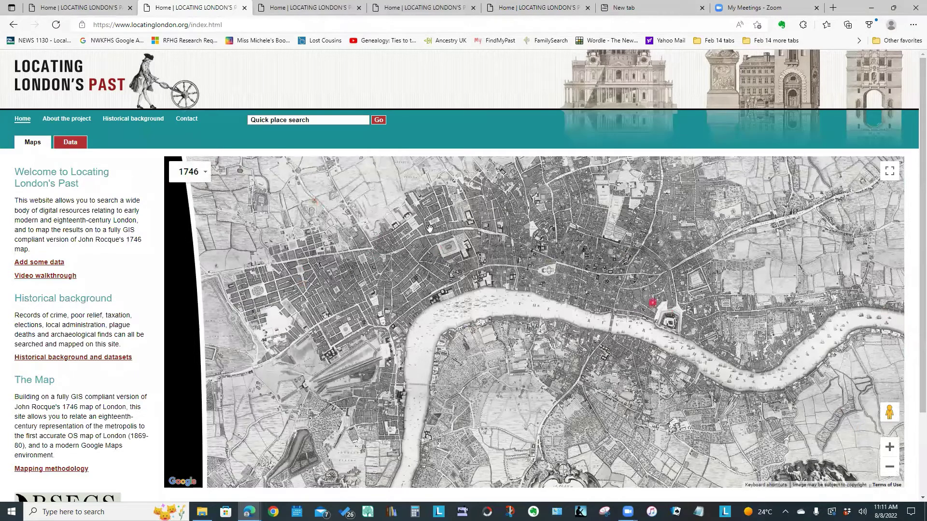
- Preview the London map in the 1869-80, blank, Map and Satellite styles
{"action": "left_click", "coordinate": [206, 173]}
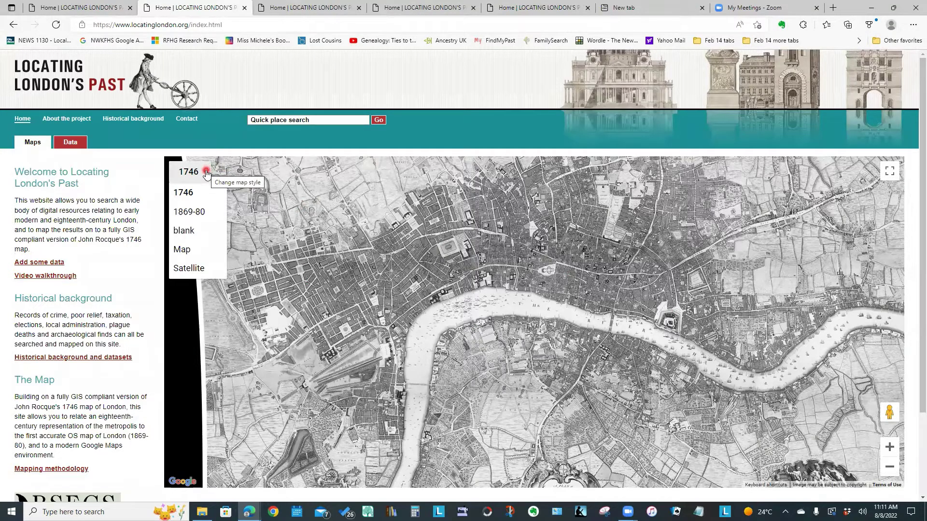
{"action": "left_click", "coordinate": [198, 217]}
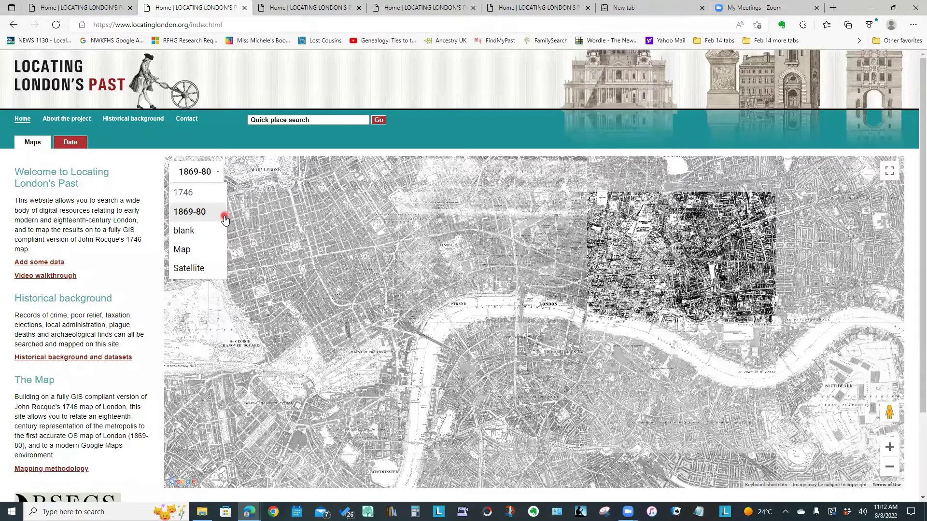
{"action": "left_click", "coordinate": [191, 235]}
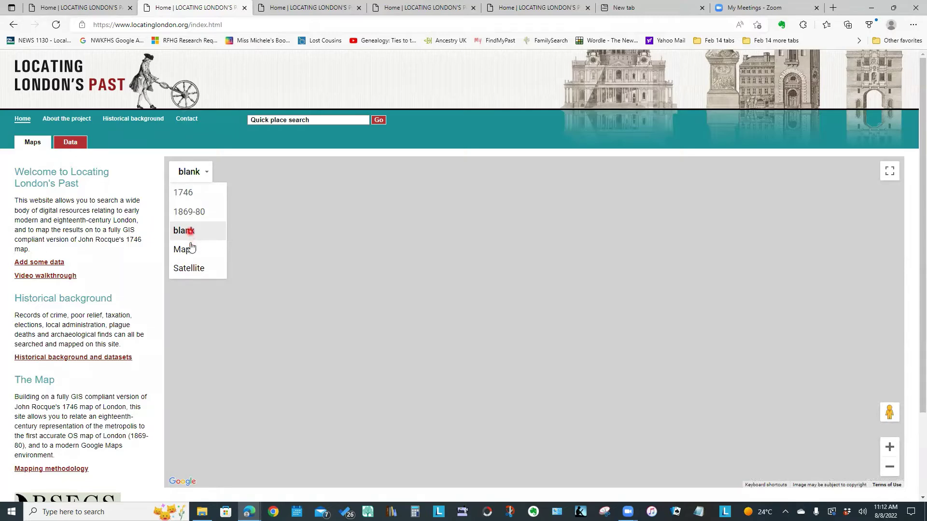
{"action": "left_click", "coordinate": [191, 251]}
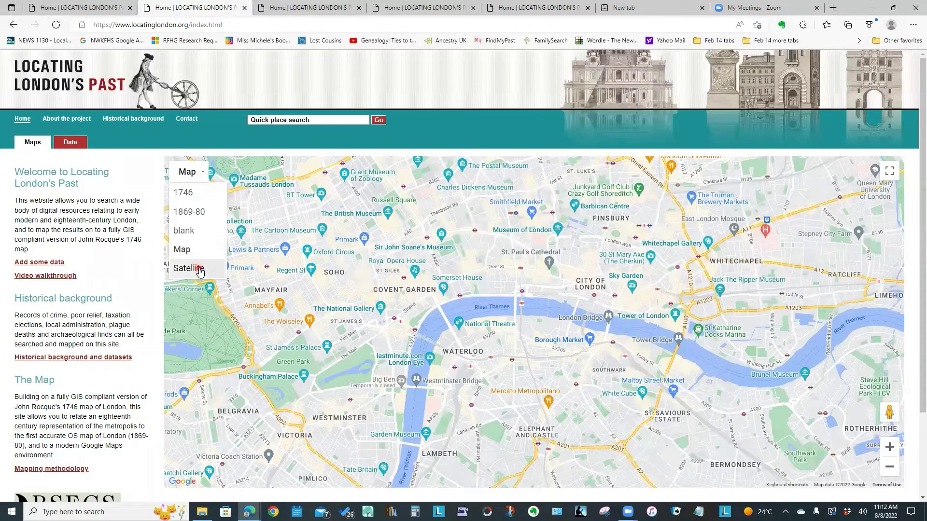
{"action": "left_click", "coordinate": [200, 270]}
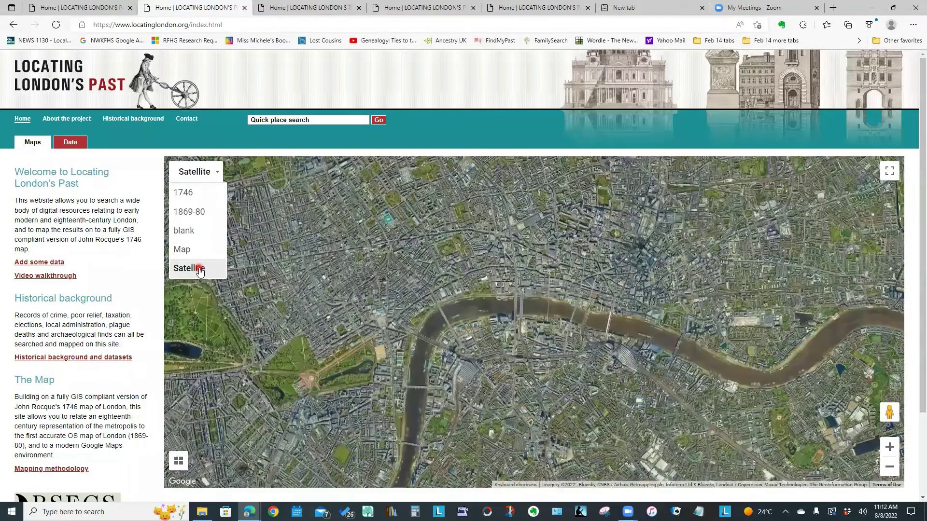
- Set the London map style to 1869-80 and close the style choices
{"action": "left_click", "coordinate": [206, 217]}
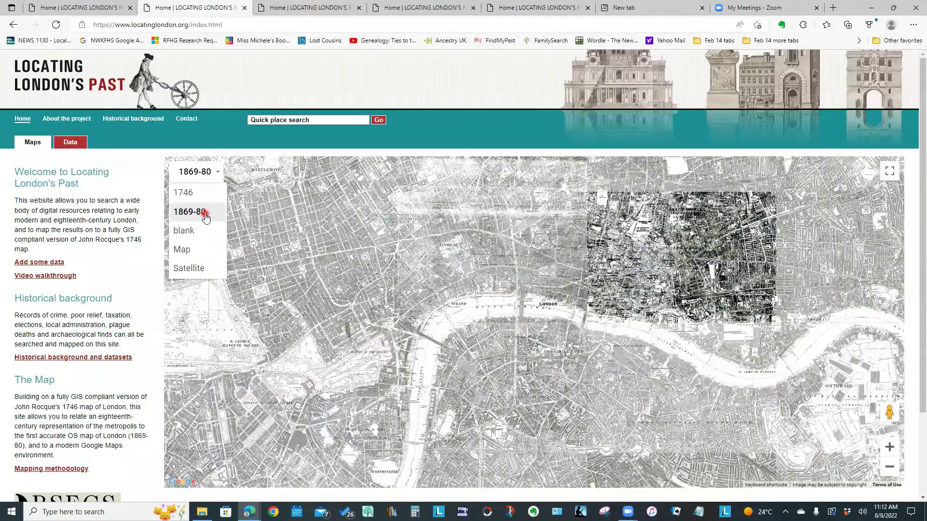
{"action": "left_click", "coordinate": [290, 223]}
{"action": "left_click", "coordinate": [288, 224]}
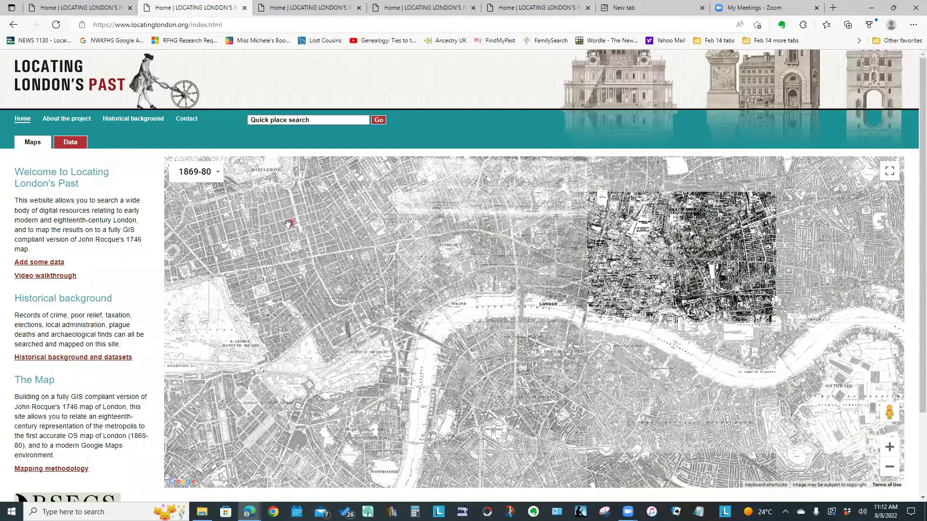
{"action": "left_click", "coordinate": [276, 223]}
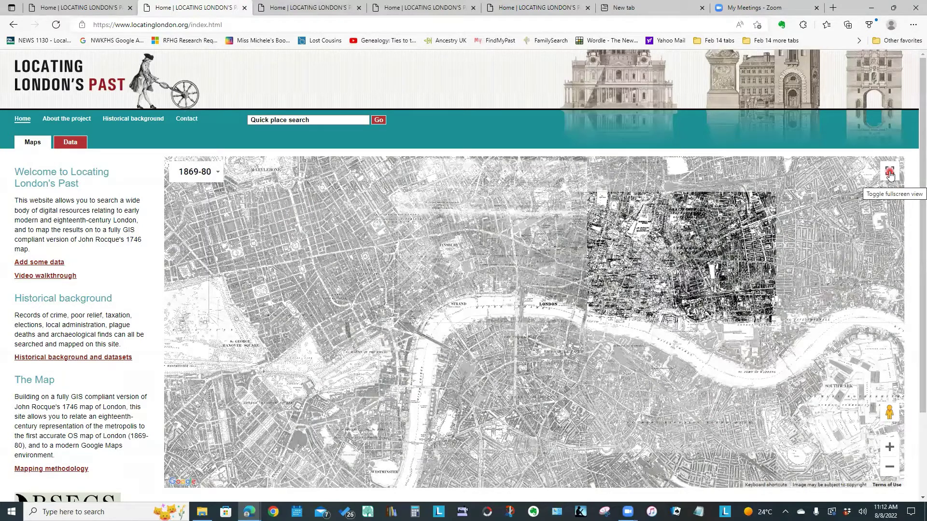
- View the 1869-80 map in fullscreen and return it to its normal size on the page
{"action": "left_click", "coordinate": [889, 173]}
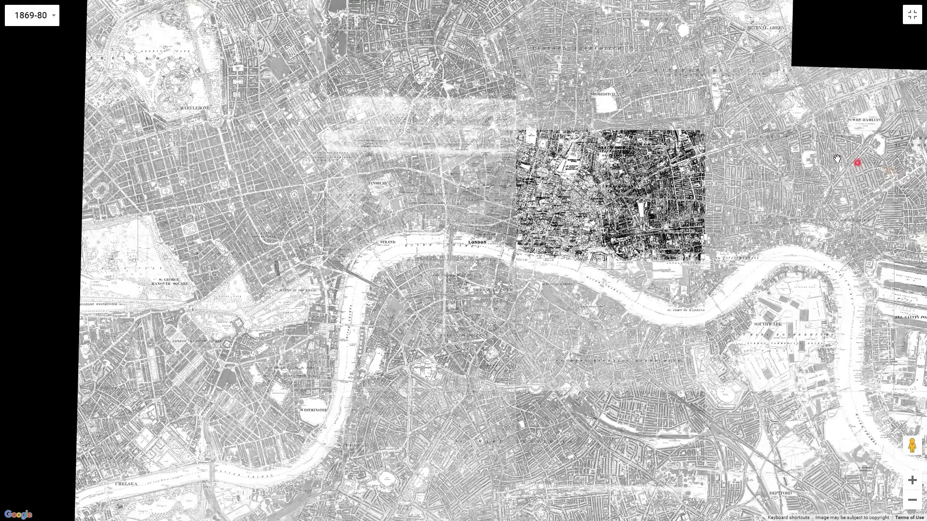
{"action": "left_click", "coordinate": [847, 139]}
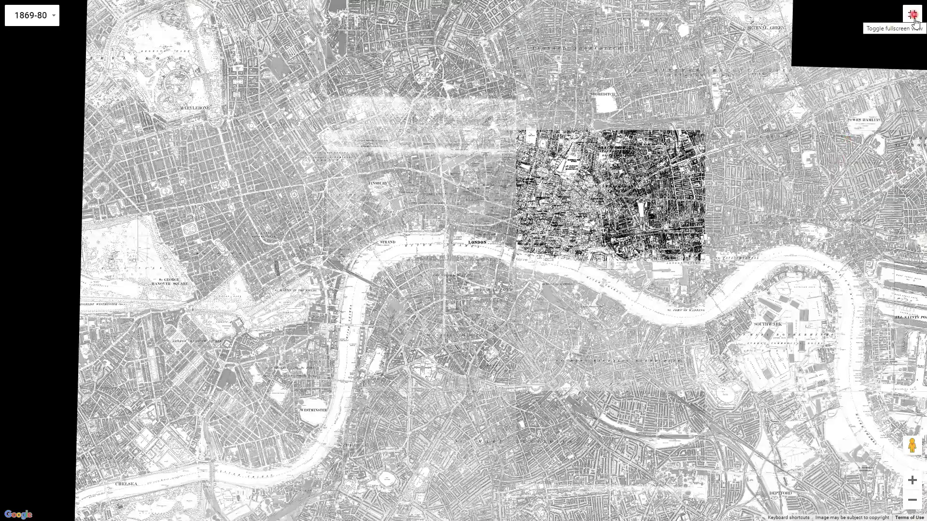
{"action": "left_click", "coordinate": [913, 17]}
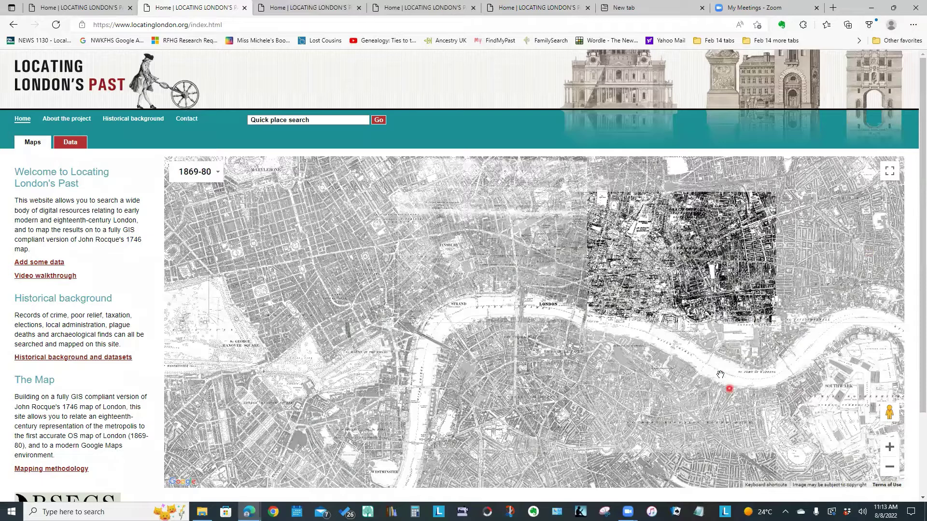
{"action": "left_click", "coordinate": [713, 394]}
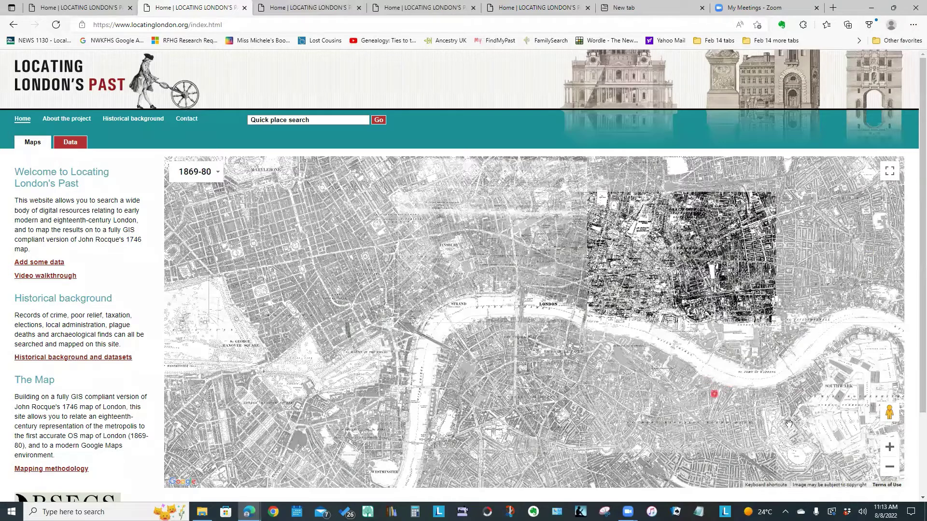
- Zoom in on the 1869-80 map around the Thames between Strand and London, and zoom back out
{"action": "left_click", "coordinate": [890, 468]}
{"action": "left_click", "coordinate": [890, 448]}
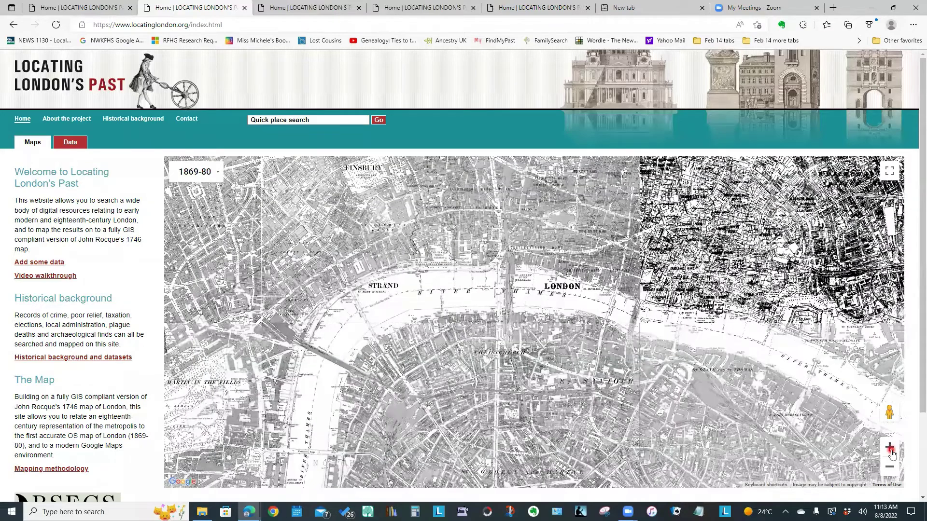
{"action": "left_click", "coordinate": [889, 467]}
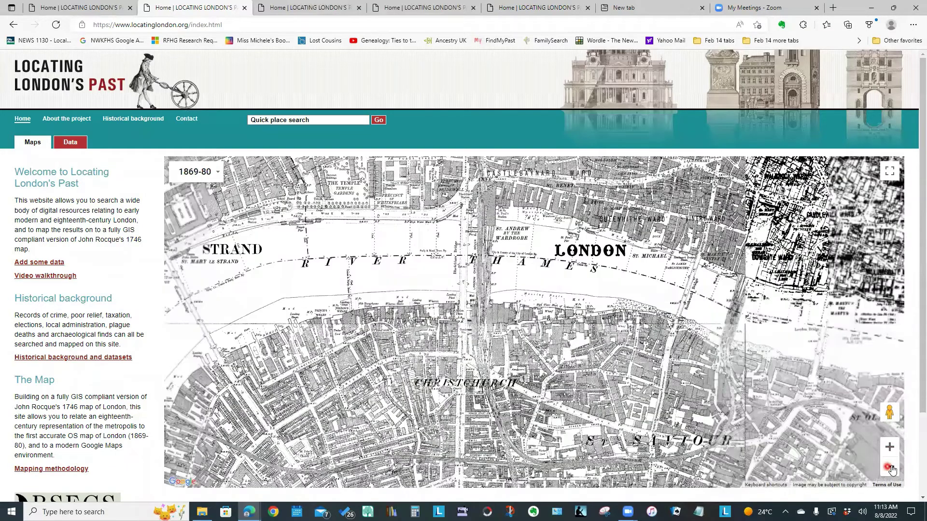
{"action": "left_click", "coordinate": [890, 468]}
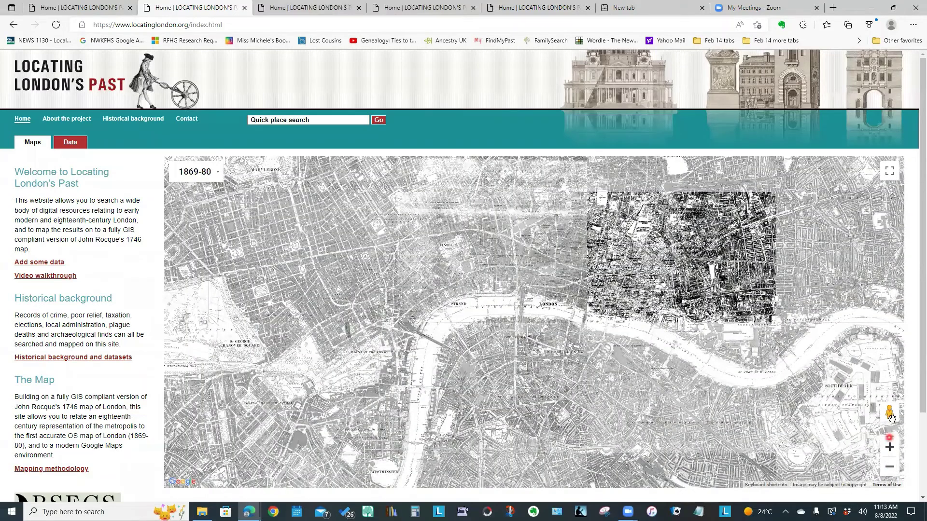
- View the Thames north bank near London Bridge in Street View by placing Pegman there, and return to the map
{"action": "left_click_drag", "start_coordinate": [889, 414], "coordinate": [885, 413]}
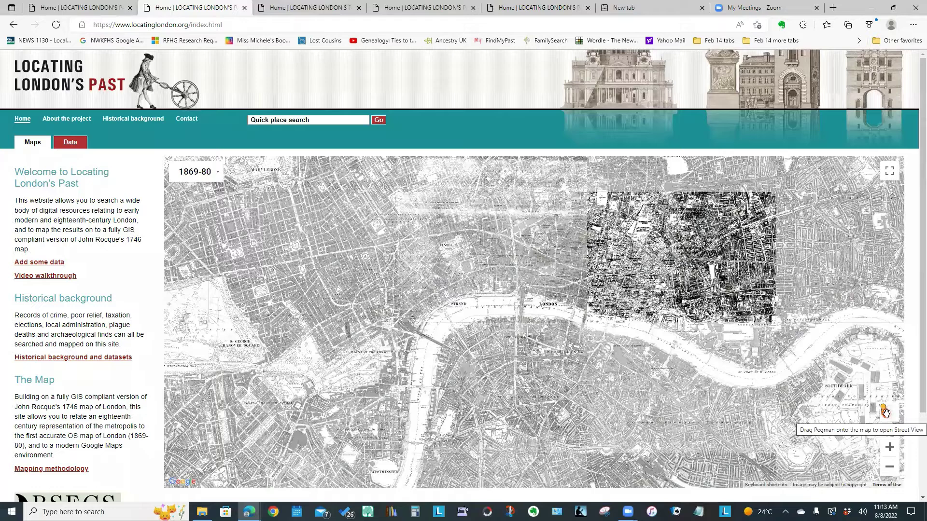
{"action": "left_click_drag", "start_coordinate": [885, 414], "coordinate": [588, 315]}
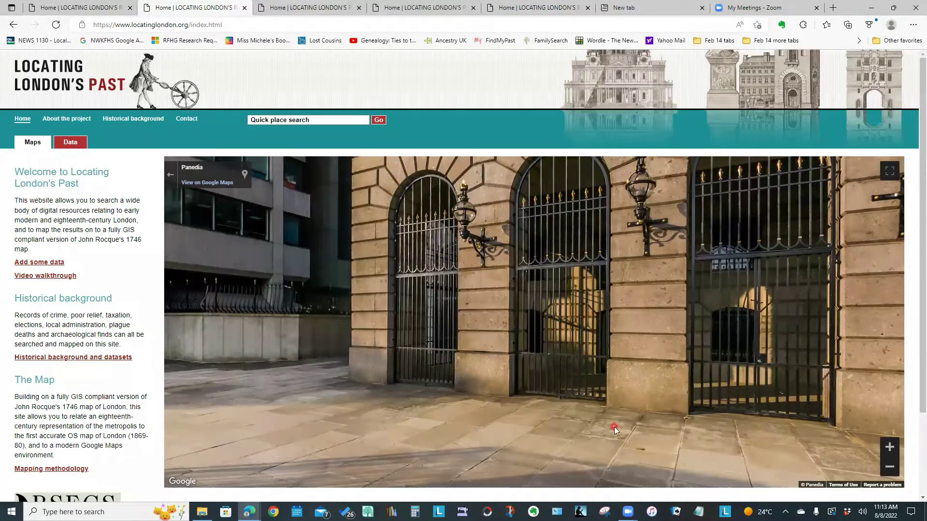
{"action": "left_click", "coordinate": [170, 176]}
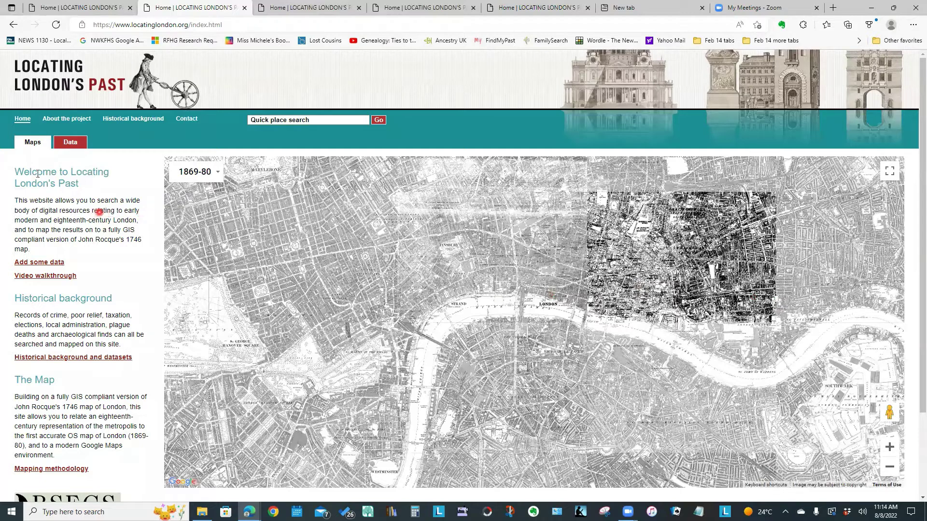
- Reload the home page, look at the site's video walkthrough collection on Vimeo, and close it
{"action": "left_click", "coordinate": [23, 121]}
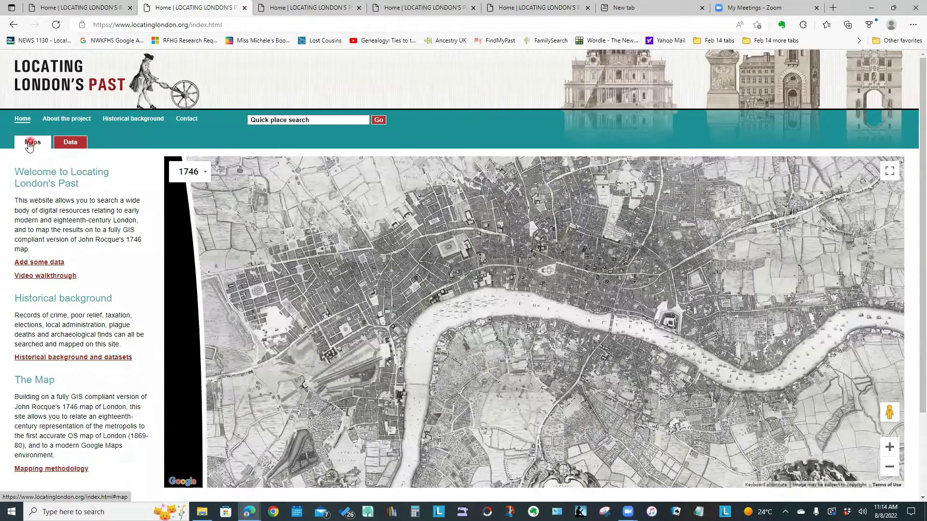
{"action": "left_click", "coordinate": [44, 277]}
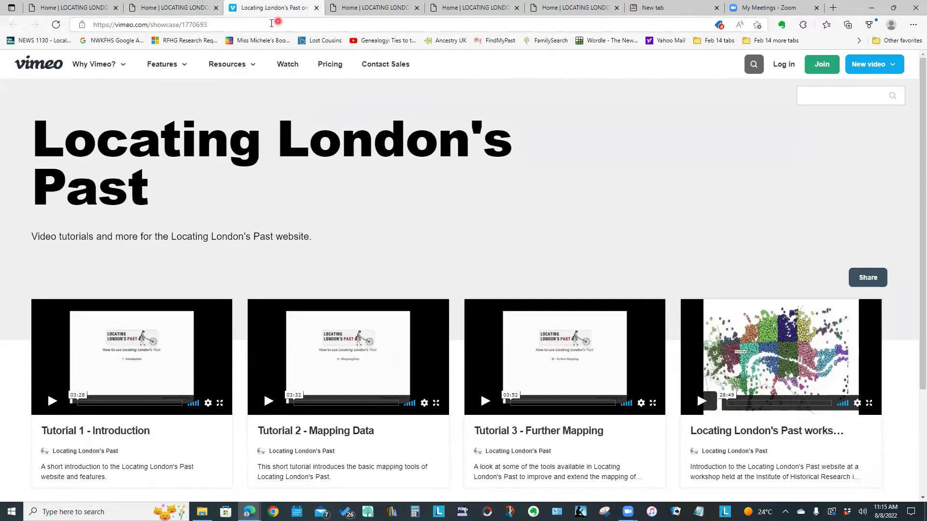
{"action": "left_click", "coordinate": [317, 9]}
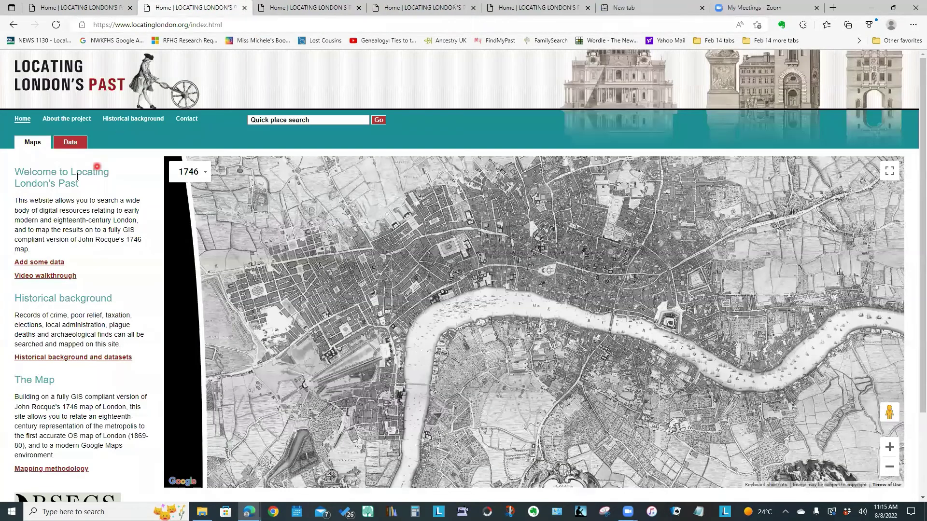
{"action": "left_click", "coordinate": [37, 142]}
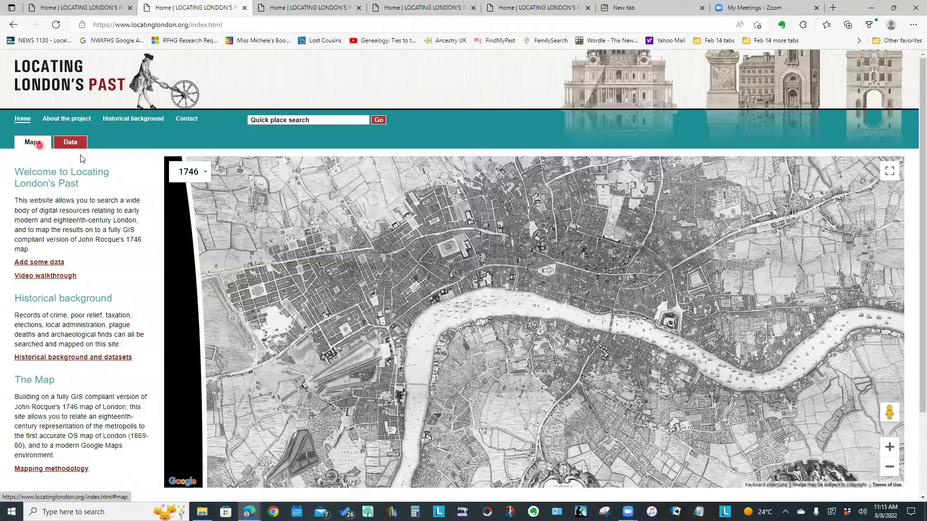
{"action": "left_click_drag", "start_coordinate": [39, 122], "coordinate": [12, 145]}
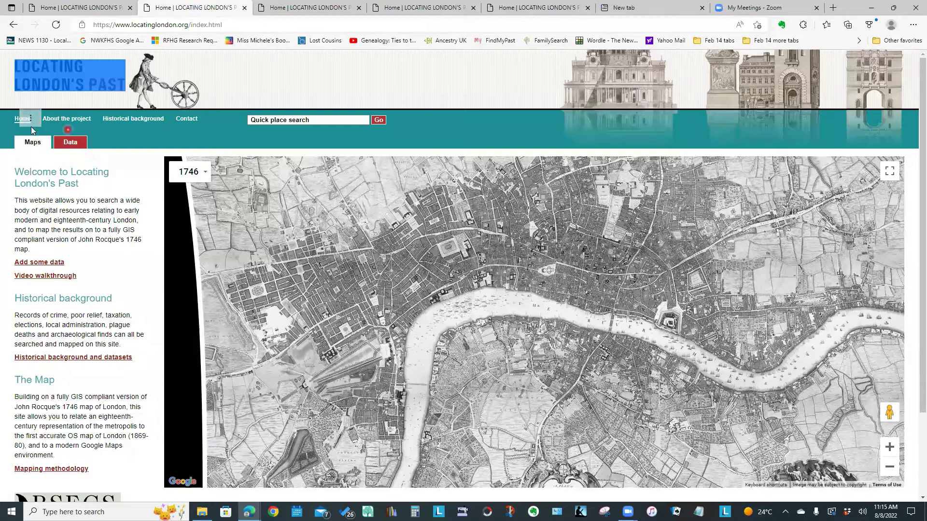
{"action": "left_click", "coordinate": [33, 145]}
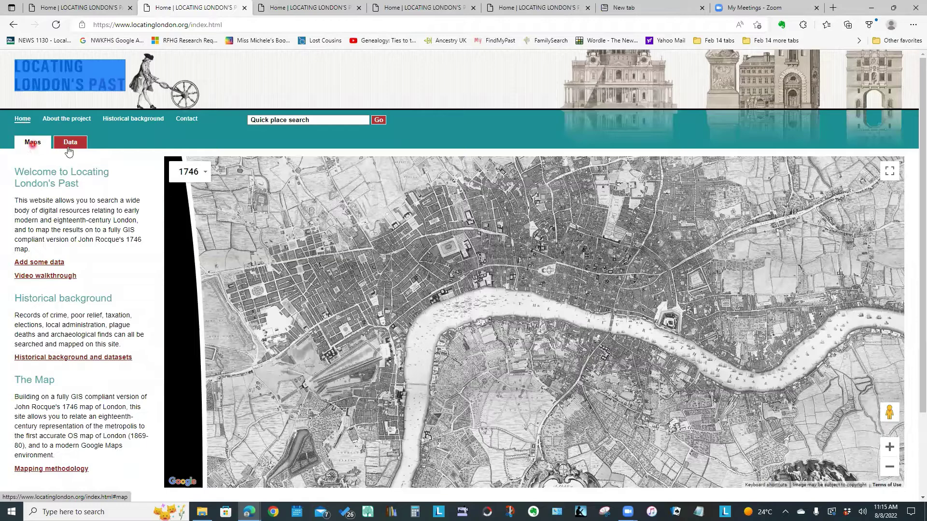
- Open the Old Bailey Proceedings search form from the site's list of data sets
{"action": "left_click", "coordinate": [72, 144]}
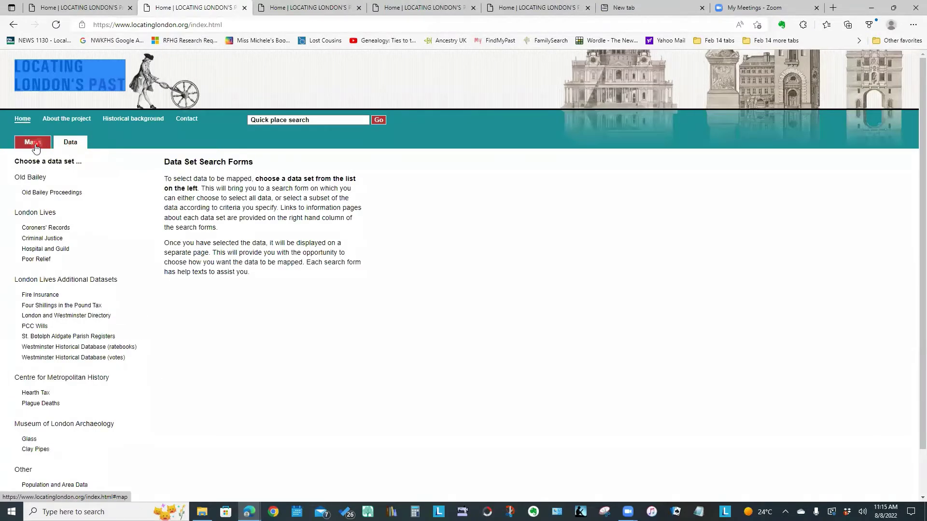
{"action": "left_click", "coordinate": [35, 143]}
{"action": "left_click", "coordinate": [66, 147]}
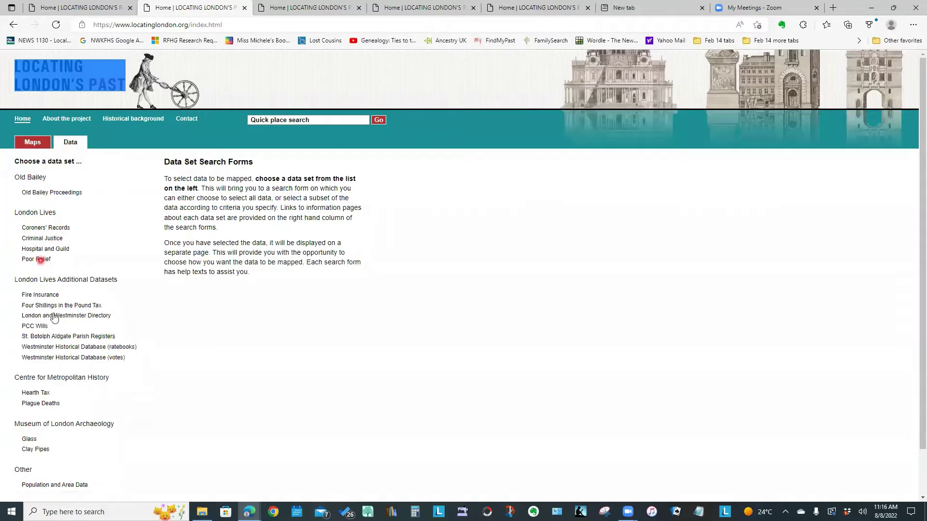
{"action": "left_click", "coordinate": [66, 196]}
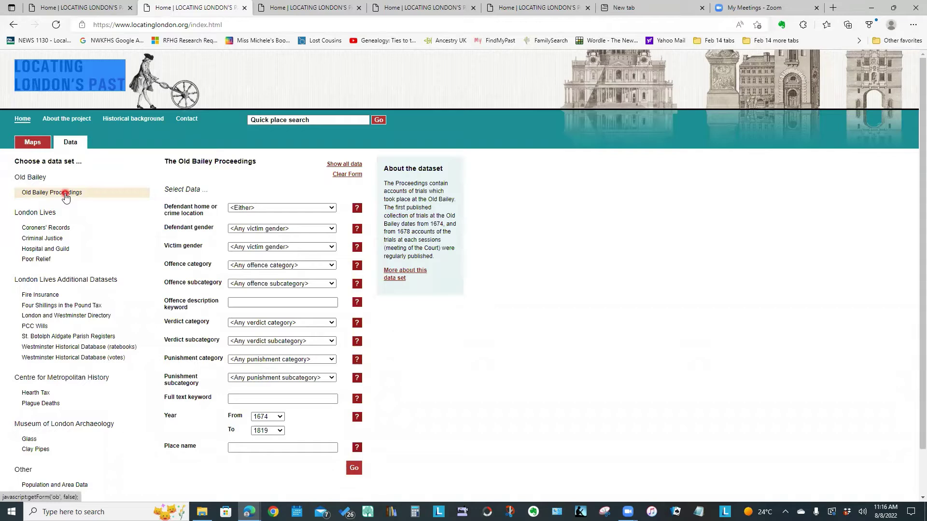
{"action": "left_click", "coordinate": [43, 182]}
{"action": "left_click", "coordinate": [482, 393]}
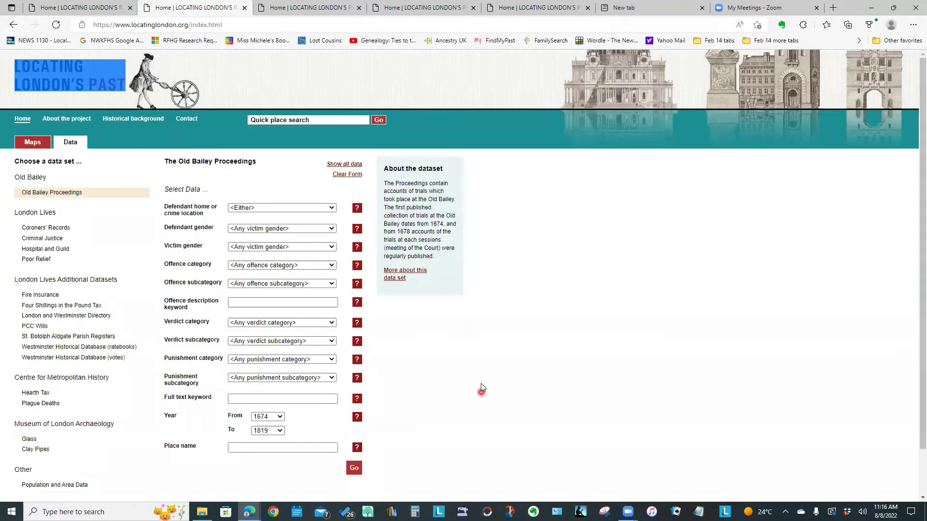
{"action": "left_click", "coordinate": [539, 14]}
{"action": "left_click", "coordinate": [309, 421]}
{"action": "left_click", "coordinate": [322, 399]}
{"action": "left_click", "coordinate": [323, 398]}
- Search the Old Bailey Proceedings by crime location for the offence category Violent theft
{"action": "left_click", "coordinate": [276, 267]}
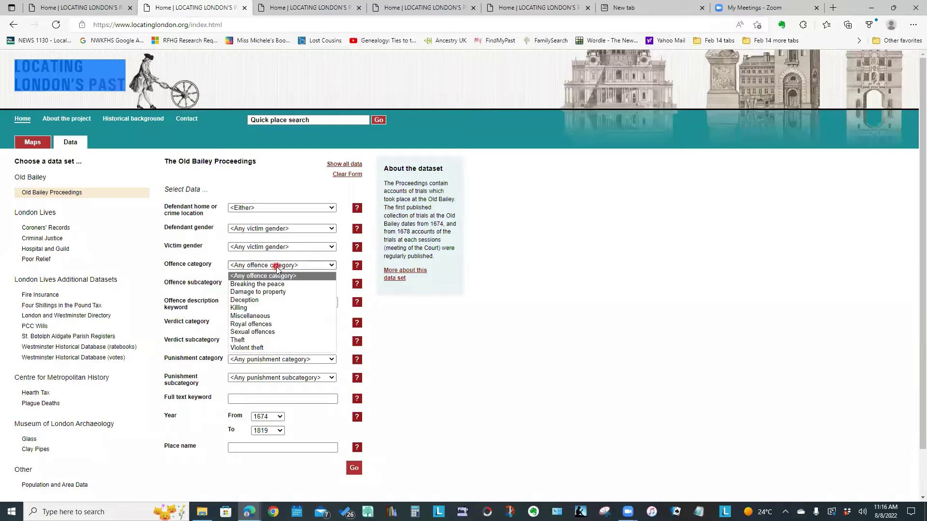
{"action": "left_click", "coordinate": [264, 349]}
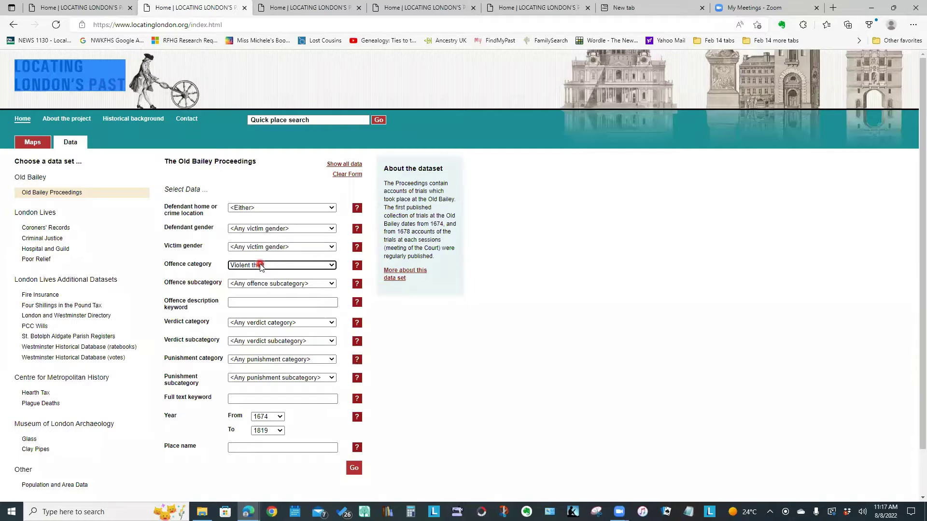
{"action": "left_click", "coordinate": [289, 211]}
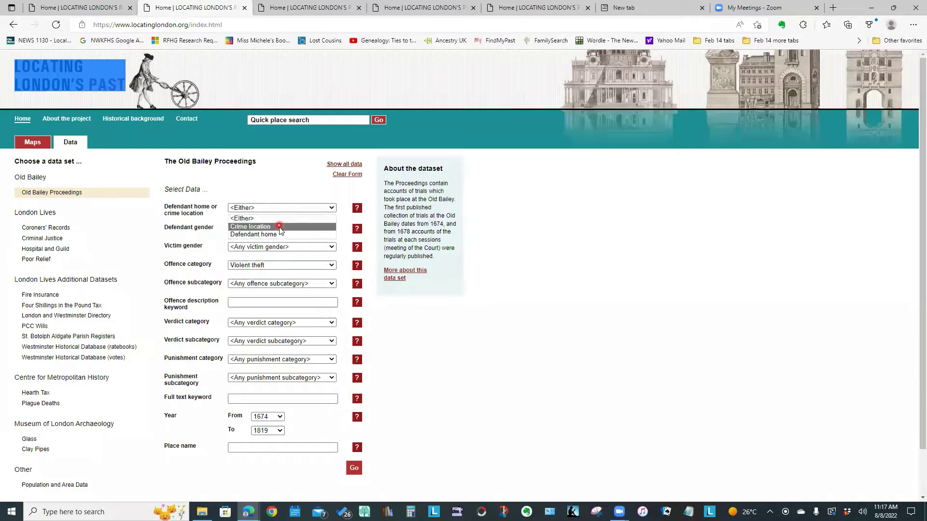
{"action": "left_click", "coordinate": [279, 227]}
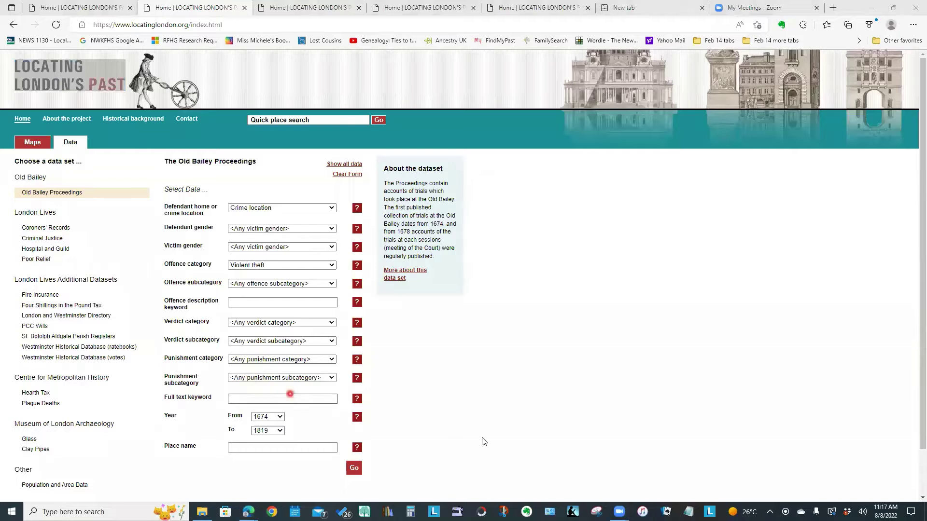
{"action": "left_click", "coordinate": [493, 443]}
{"action": "left_click", "coordinate": [319, 446]}
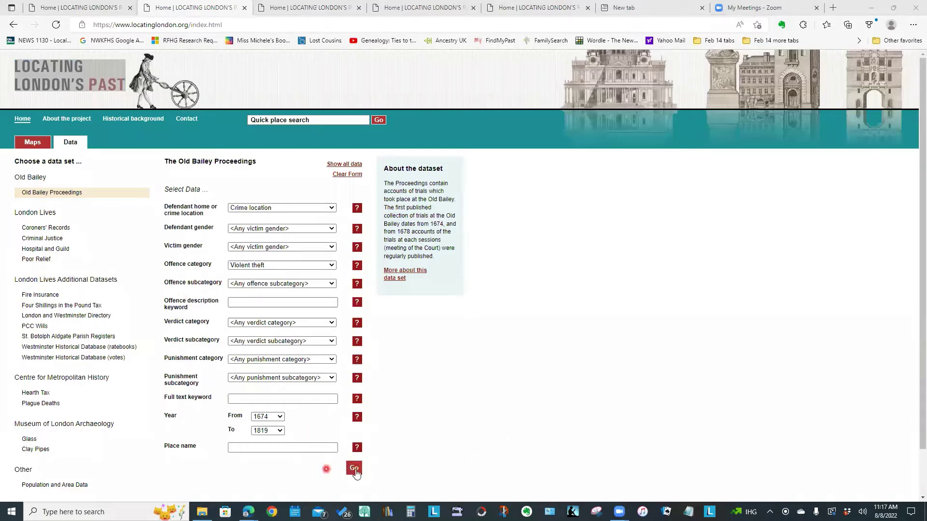
{"action": "left_click", "coordinate": [355, 470]}
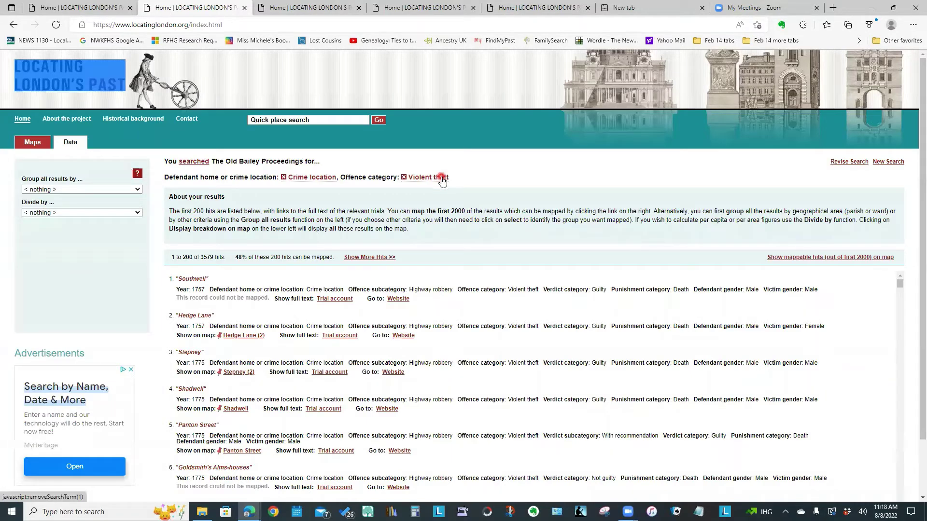
- Enlarge the page and look through the search criteria, results explanation and first trial records in the violent theft list
{"action": "left_click", "coordinate": [405, 178]}
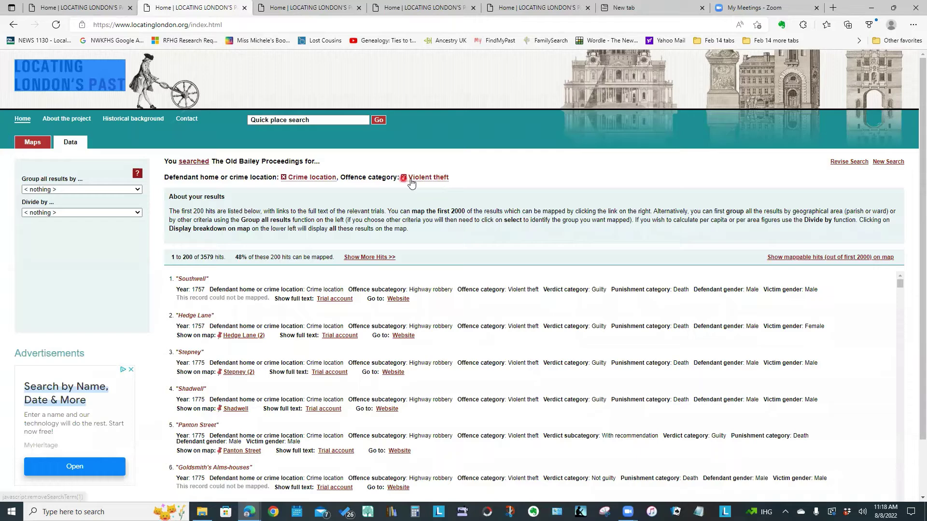
{"action": "left_click", "coordinate": [453, 180]}
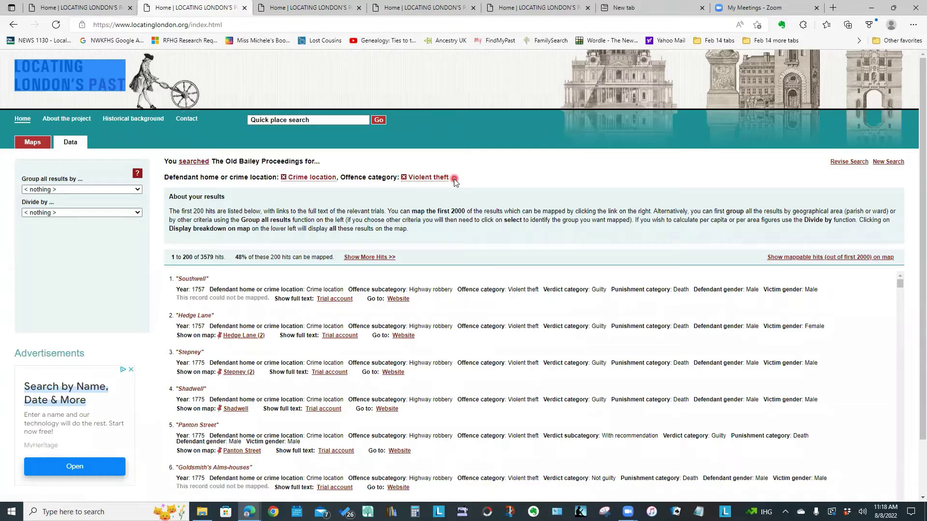
{"action": "left_click", "coordinate": [204, 265]}
{"action": "key", "text": "ctrl+plus"}
{"action": "key", "text": "ctrl+plus"}
{"action": "key", "text": "ctrl+plus"}
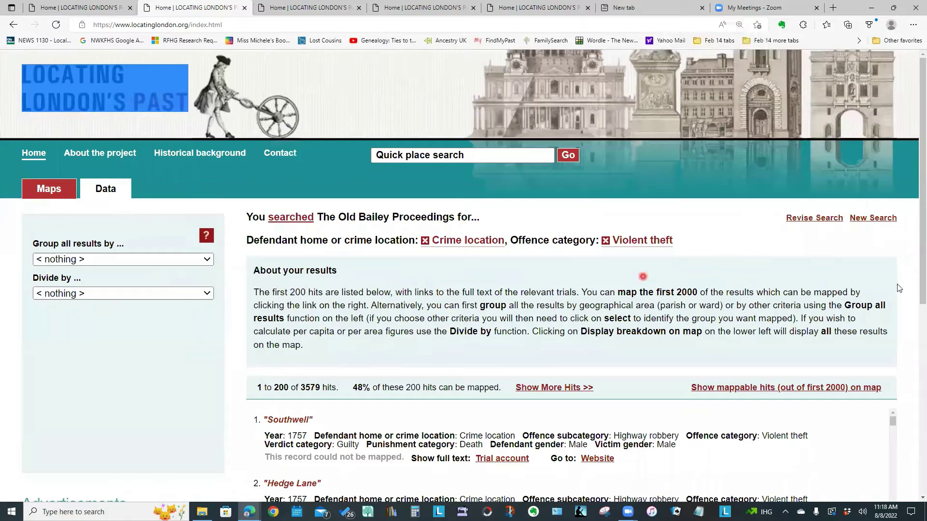
{"action": "left_click_drag", "start_coordinate": [913, 266], "coordinate": [913, 386]}
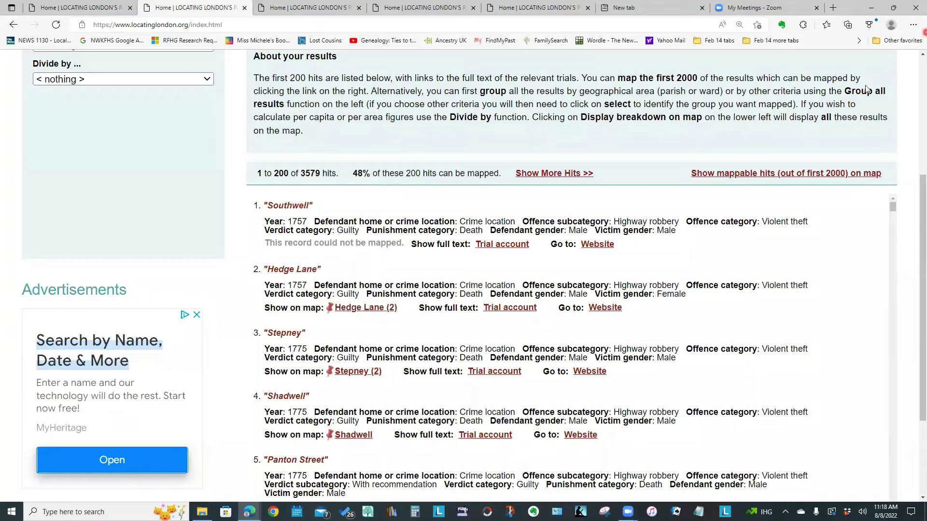
{"action": "mouse_move", "coordinate": [893, 206]}
{"action": "left_mouse_down"}
{"action": "mouse_move", "coordinate": [901, 499]}
{"action": "mouse_move", "coordinate": [883, 200]}
{"action": "left_mouse_up"}
{"action": "scroll", "coordinate": [915, 251], "scroll_direction": "down", "scroll_amount": 3}
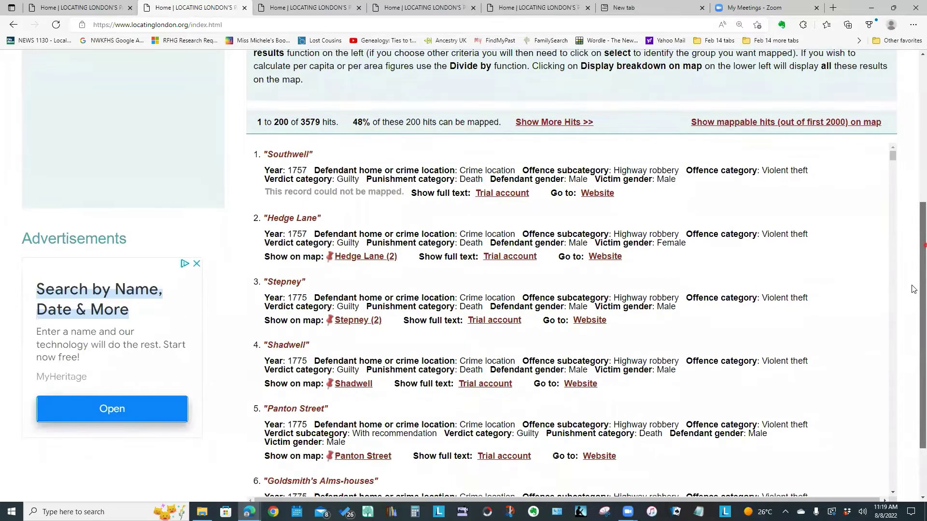
{"action": "scroll", "coordinate": [913, 289], "scroll_direction": "up", "scroll_amount": 5}
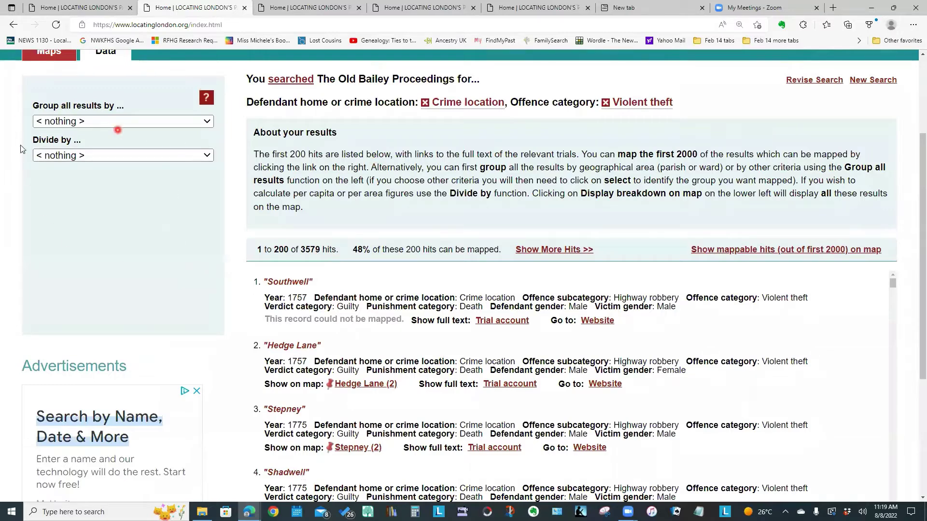
- Group all results by All Places and show the mappable hits from the first 2000 on the map
{"action": "left_click", "coordinate": [207, 121]}
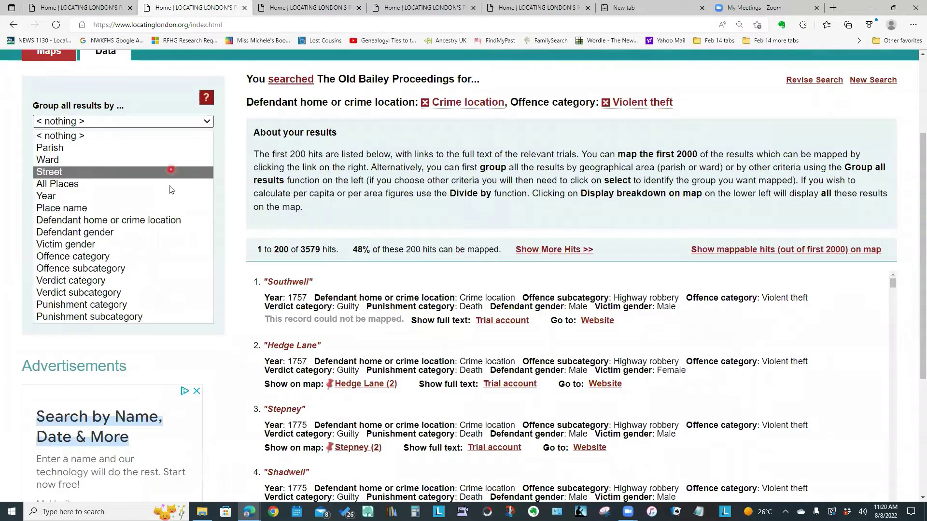
{"action": "left_click", "coordinate": [170, 186]}
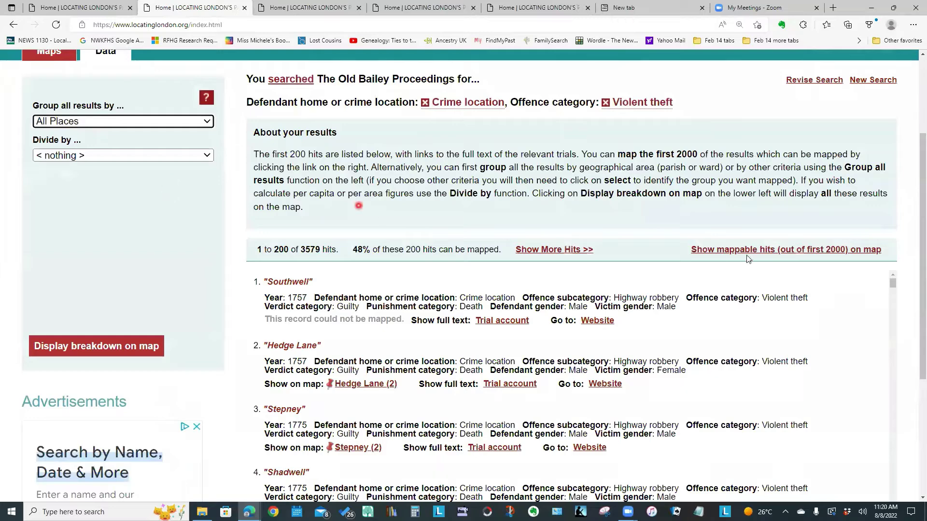
{"action": "left_click", "coordinate": [755, 252]}
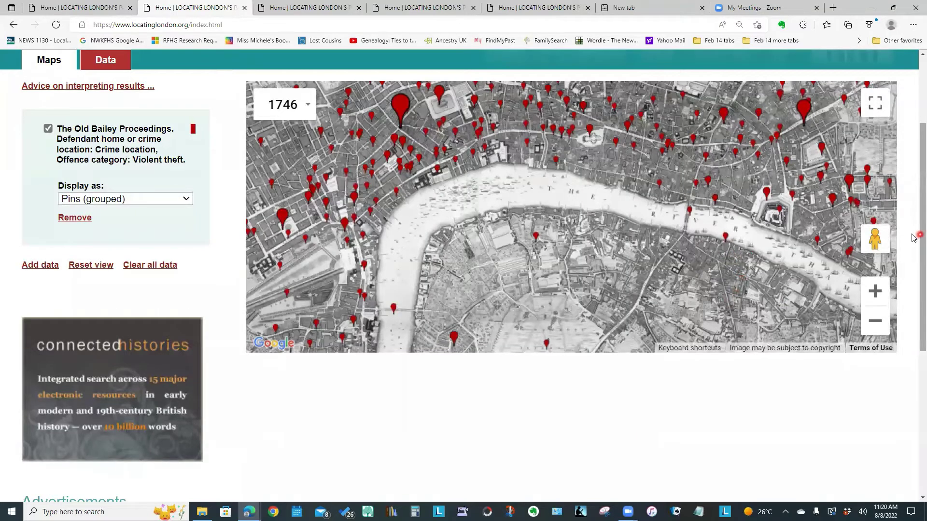
{"action": "scroll", "coordinate": [914, 234], "scroll_direction": "up", "scroll_amount": 2}
{"action": "scroll", "coordinate": [913, 190], "scroll_direction": "up", "scroll_amount": 1}
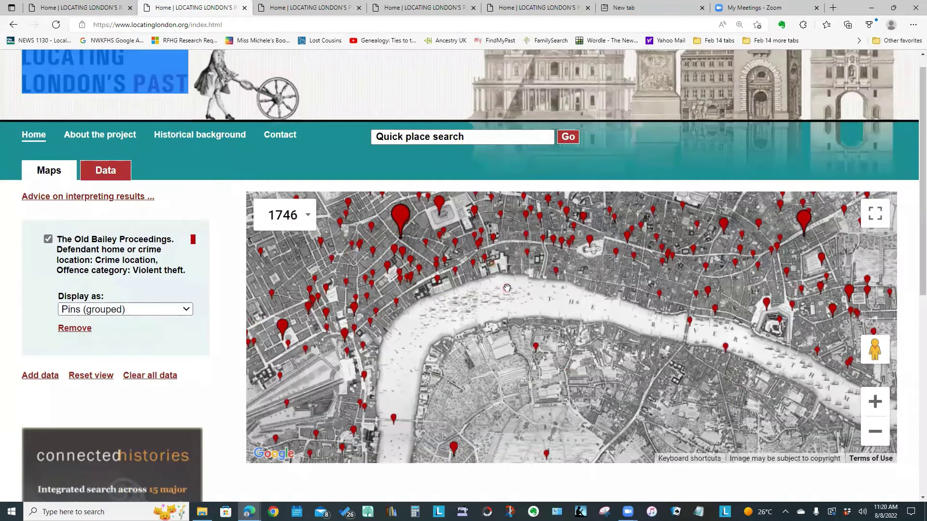
- Check the record details of the Drury Lane and Chick Lane pins on the 1746 map, closing each pop-up
{"action": "left_click", "coordinate": [404, 220]}
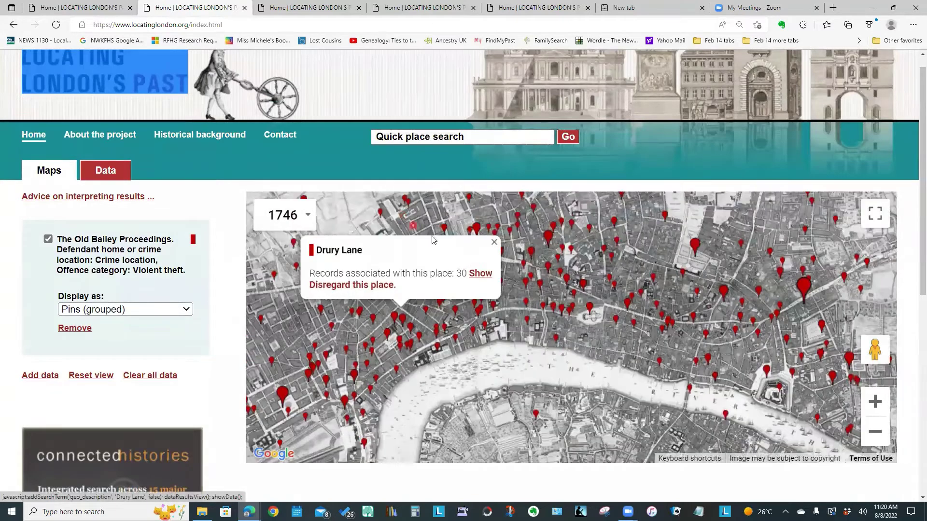
{"action": "left_click", "coordinate": [460, 278]}
{"action": "left_click", "coordinate": [495, 241]}
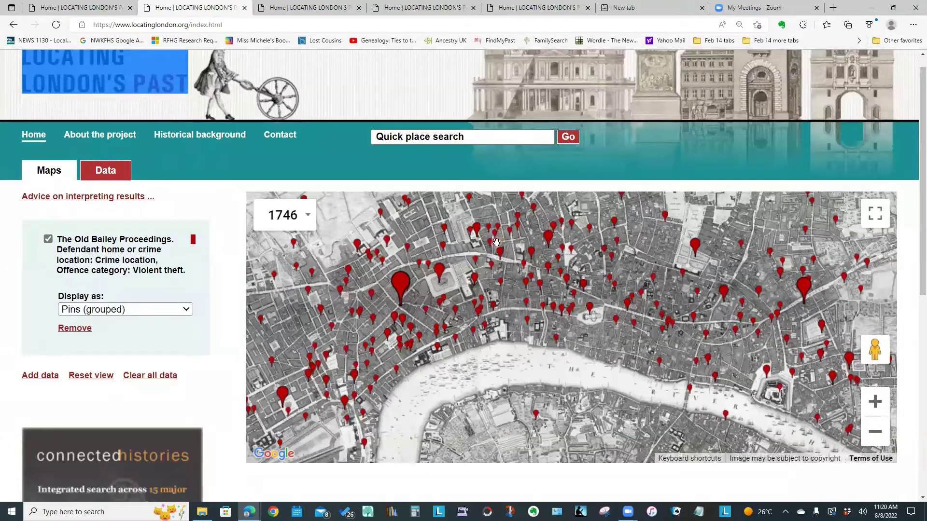
{"action": "left_click", "coordinate": [548, 240]}
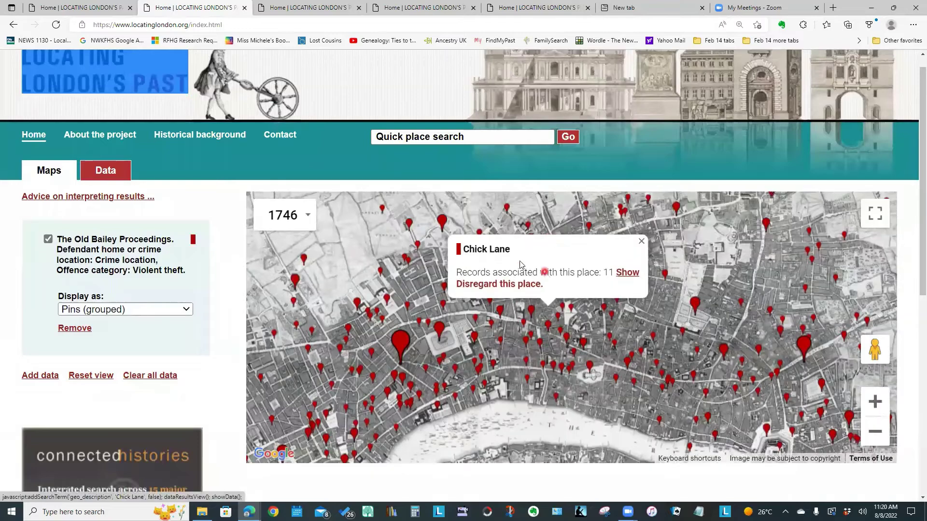
{"action": "left_click", "coordinate": [643, 240]}
- Show the list of violent theft records associated with the White Chapel pin on the map
{"action": "scroll", "coordinate": [604, 310], "scroll_direction": "down", "scroll_amount": 1}
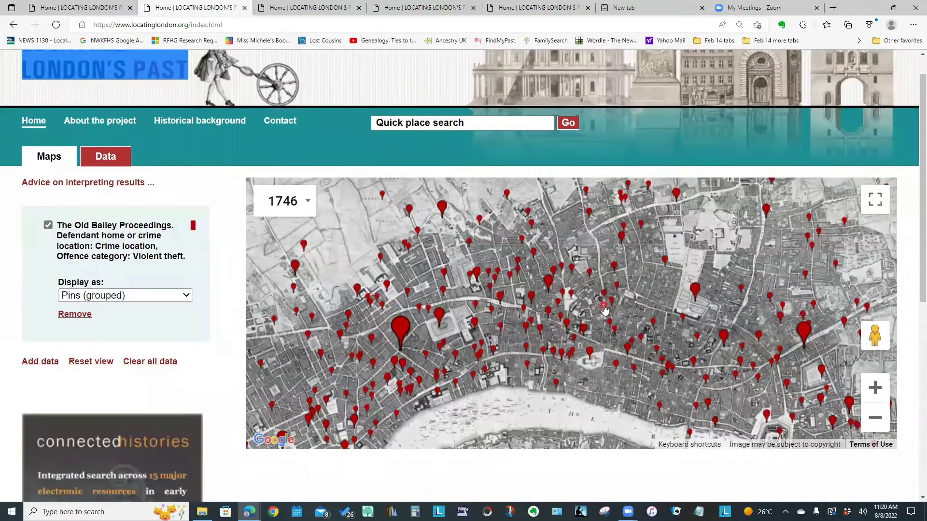
{"action": "scroll", "coordinate": [604, 310], "scroll_direction": "up", "scroll_amount": 2}
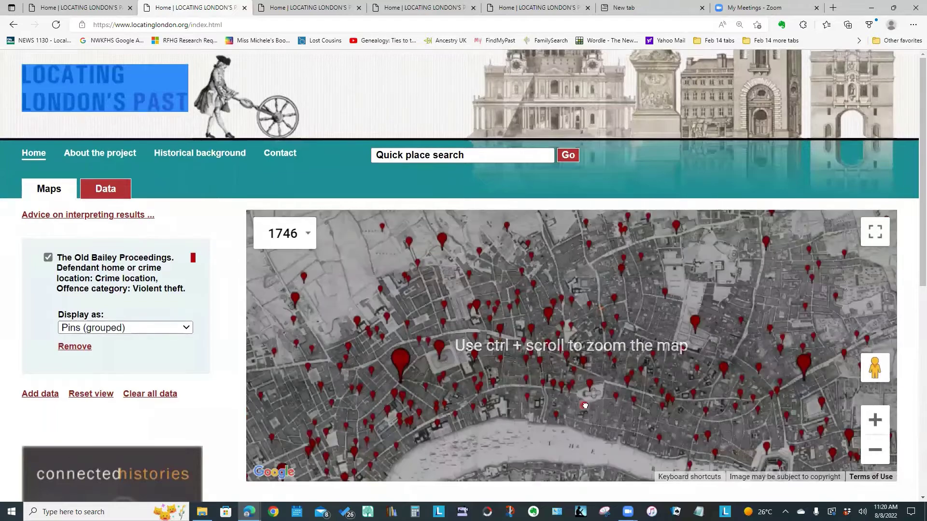
{"action": "left_click_drag", "start_coordinate": [585, 406], "coordinate": [582, 352]}
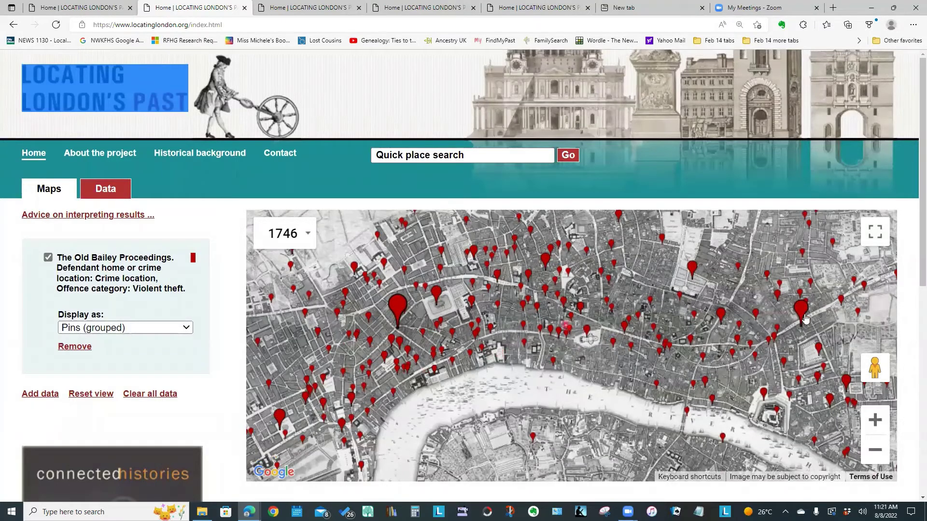
{"action": "mouse_move", "coordinate": [801, 311]}
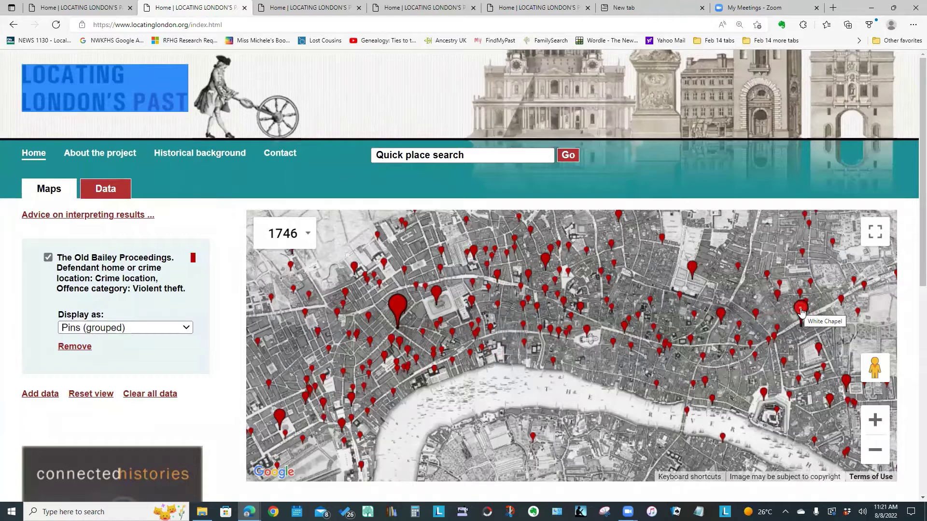
{"action": "left_click", "coordinate": [801, 309]}
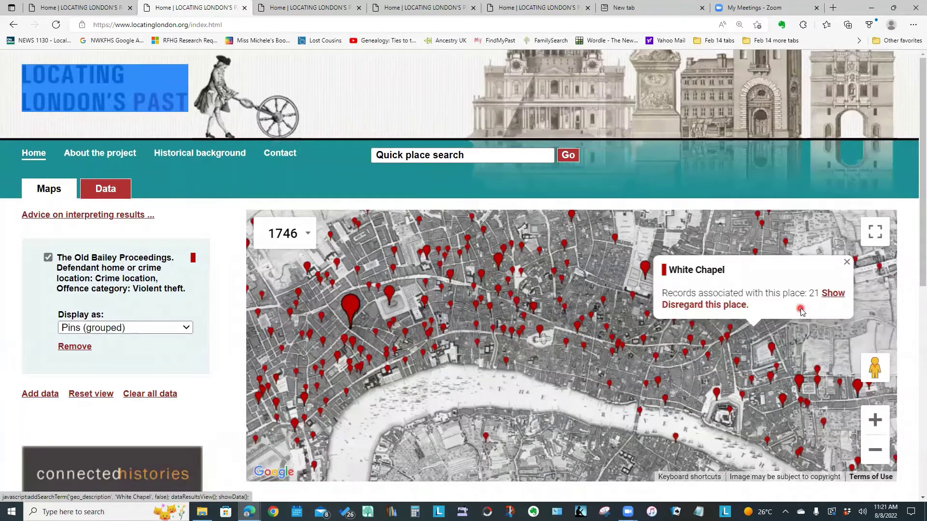
{"action": "left_click", "coordinate": [838, 295]}
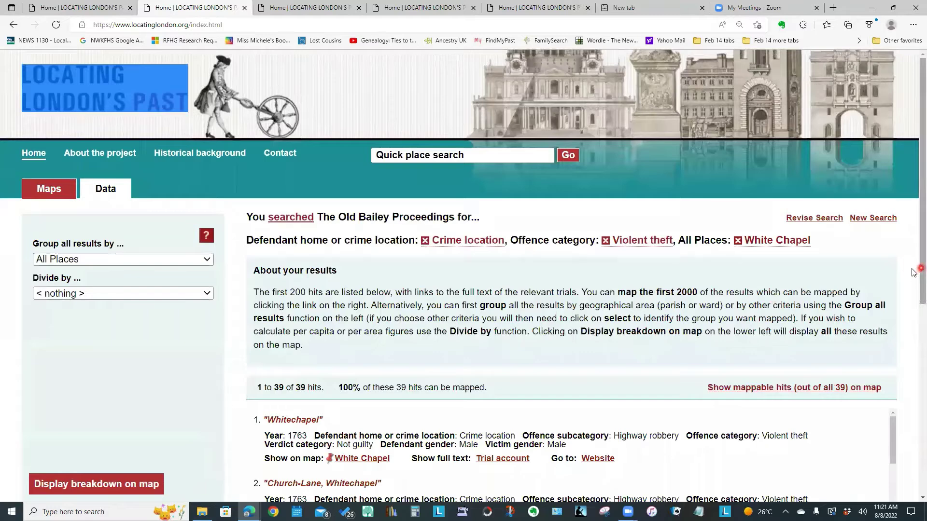
- Look through the White Chapel records, read the first record's full trial account to its end, and close it
{"action": "left_click", "coordinate": [426, 241]}
{"action": "mouse_move", "coordinate": [913, 273]}
{"action": "left_mouse_down"}
{"action": "mouse_move", "coordinate": [913, 461]}
{"action": "mouse_move", "coordinate": [913, 422]}
{"action": "left_mouse_up"}
{"action": "scroll", "coordinate": [892, 166], "scroll_direction": "down", "scroll_amount": 10}
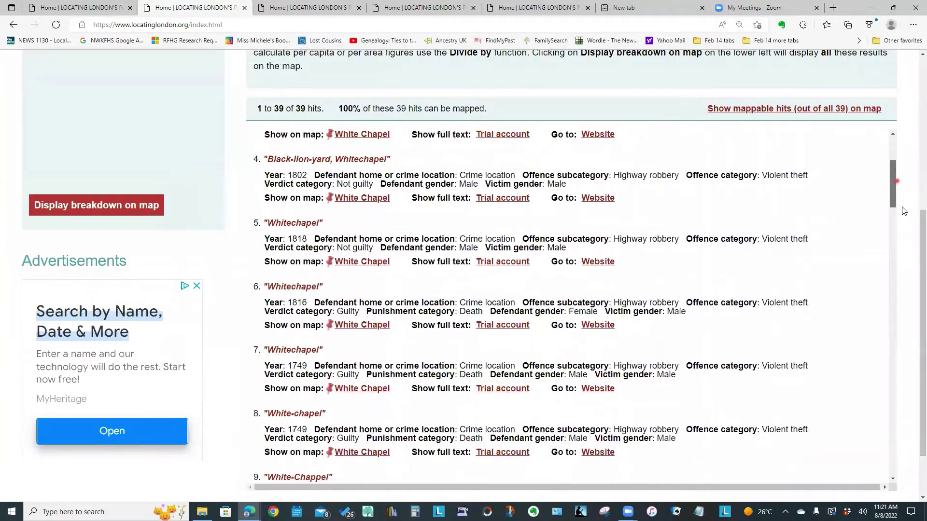
{"action": "scroll", "coordinate": [895, 154], "scroll_direction": "up", "scroll_amount": 10}
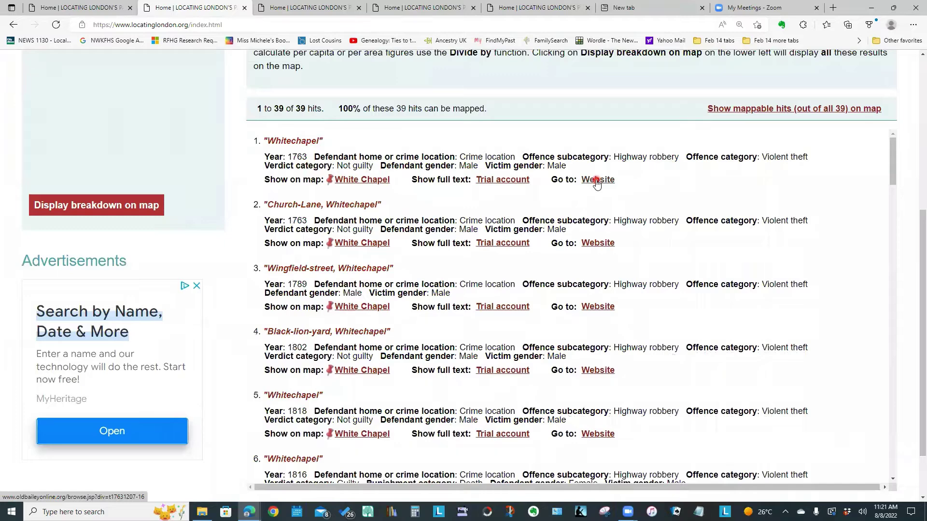
{"action": "left_click", "coordinate": [500, 182]}
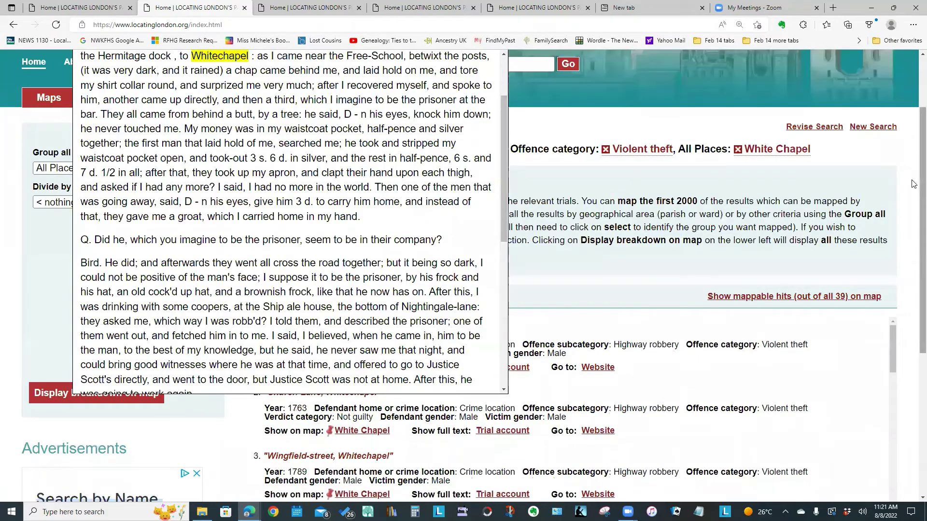
{"action": "scroll", "coordinate": [912, 184], "scroll_direction": "up", "scroll_amount": 2}
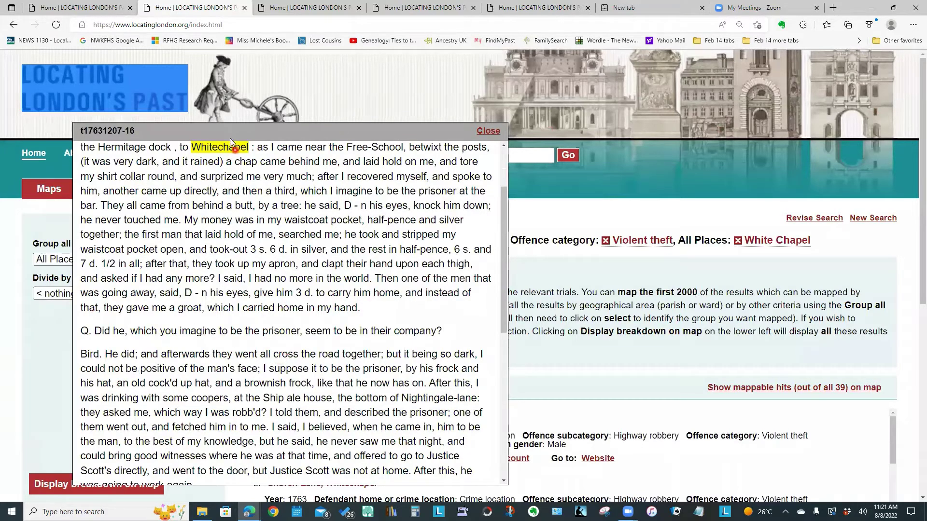
{"action": "left_click_drag", "start_coordinate": [503, 208], "coordinate": [510, 375]}
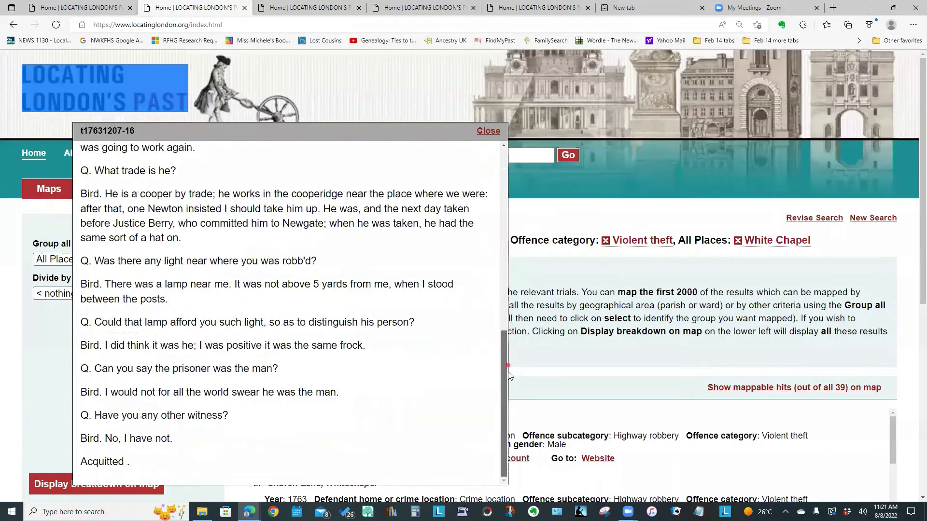
{"action": "left_click", "coordinate": [486, 131]}
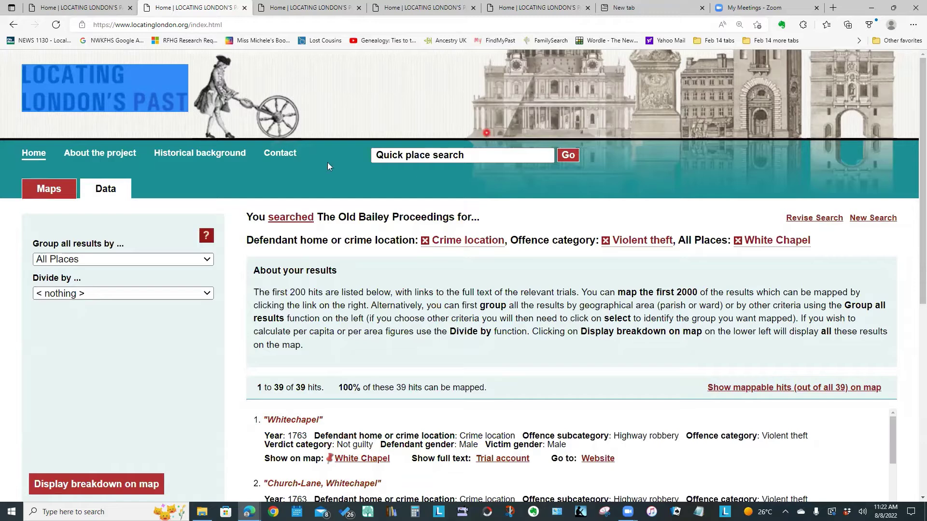
- Return to the map of violent theft locations and close the White Chapel pop-up
{"action": "left_click", "coordinate": [47, 189]}
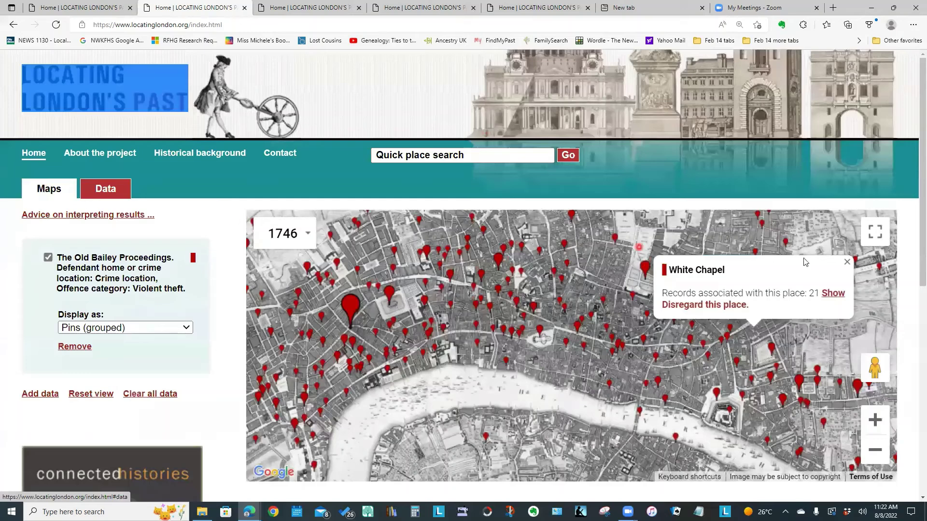
{"action": "left_click", "coordinate": [848, 265]}
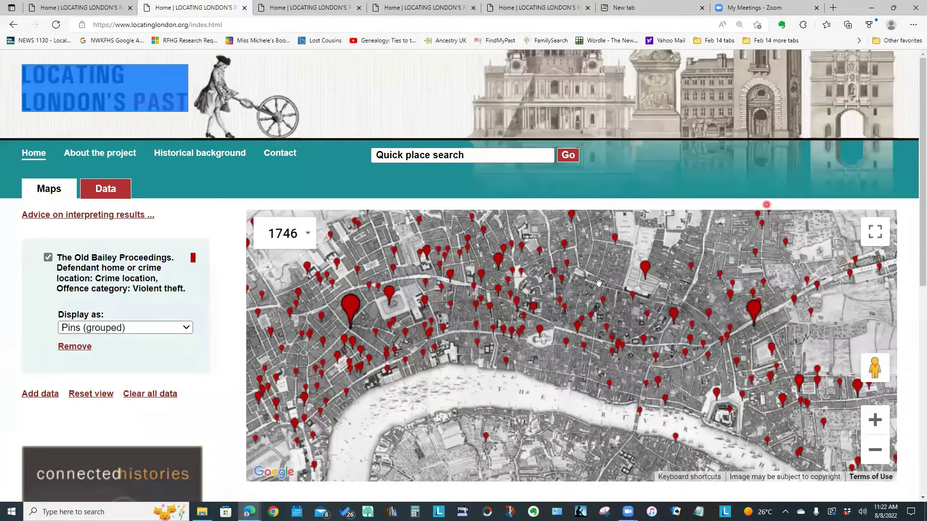
- Display the violent theft results as Pins (per hit) and examine the pin clusters around Drury Lane on the 1746 map
{"action": "left_click", "coordinate": [136, 331]}
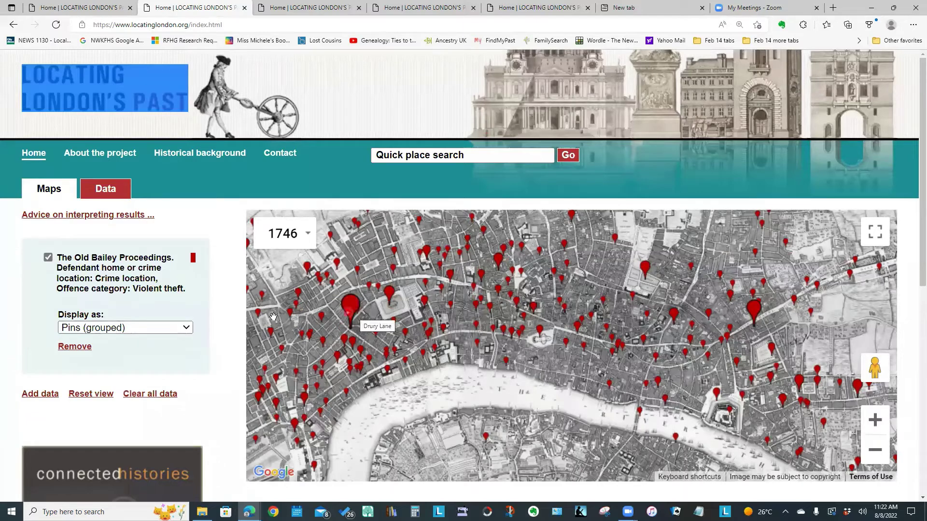
{"action": "left_click", "coordinate": [188, 328]}
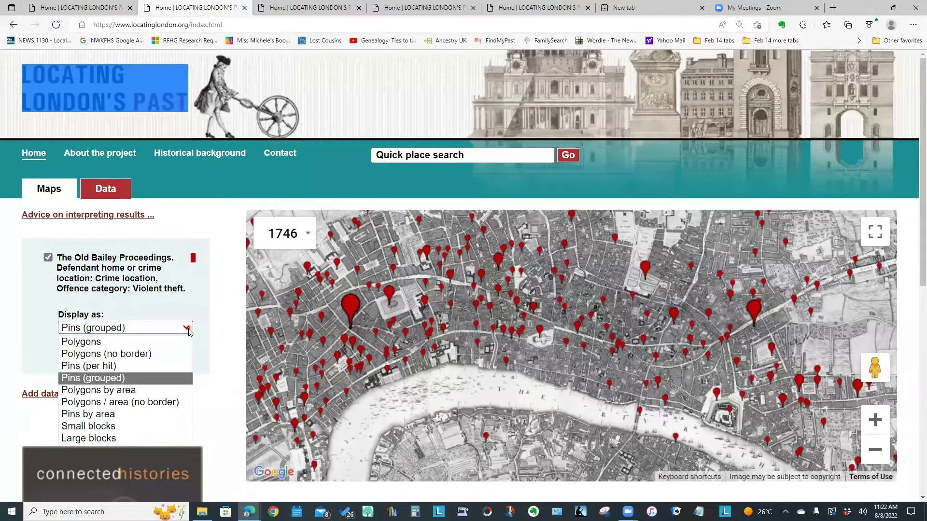
{"action": "left_click", "coordinate": [188, 328]}
{"action": "left_click", "coordinate": [96, 366]}
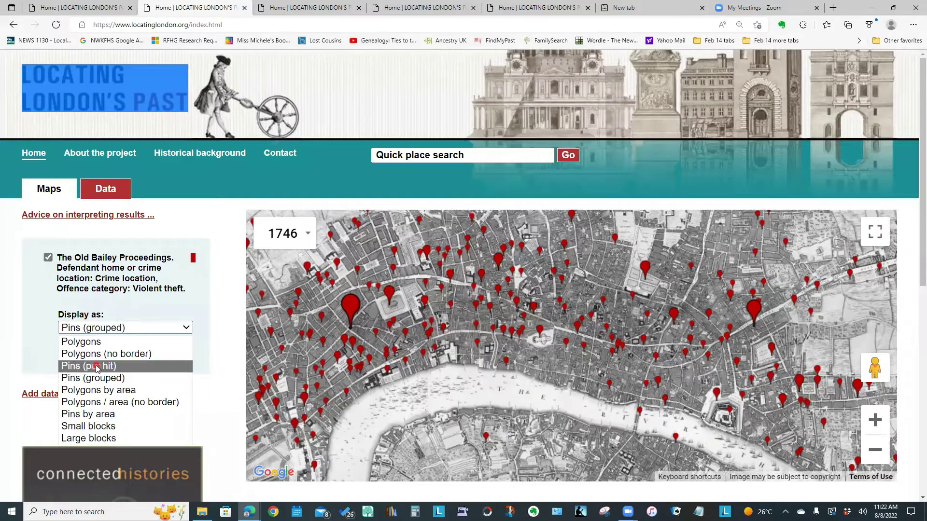
{"action": "left_click", "coordinate": [96, 367]}
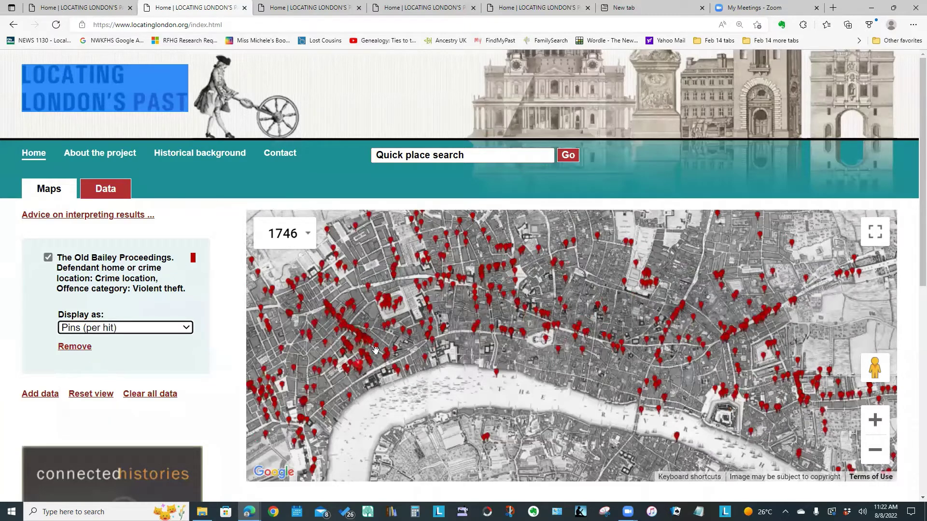
{"action": "left_click", "coordinate": [873, 422]}
{"action": "left_click", "coordinate": [645, 392]}
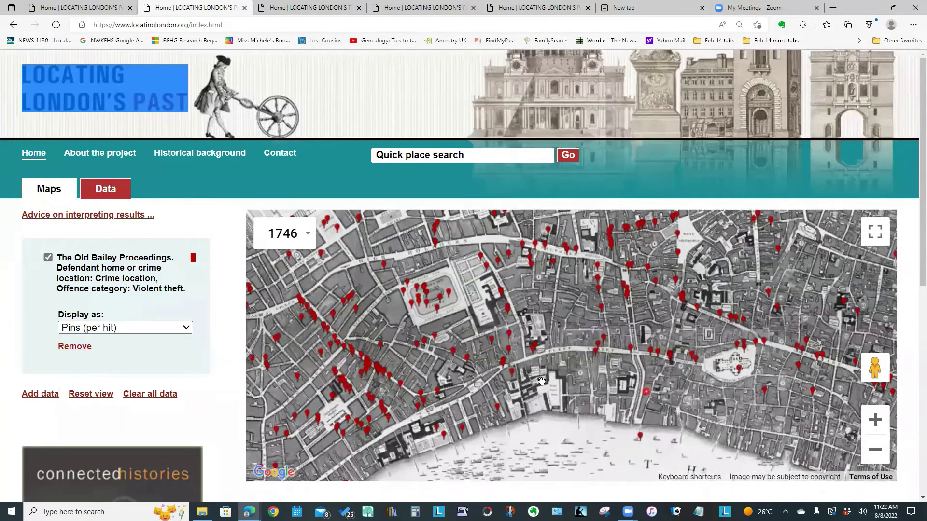
{"action": "left_click_drag", "start_coordinate": [634, 391], "coordinate": [669, 368]}
{"action": "left_click", "coordinate": [872, 421]}
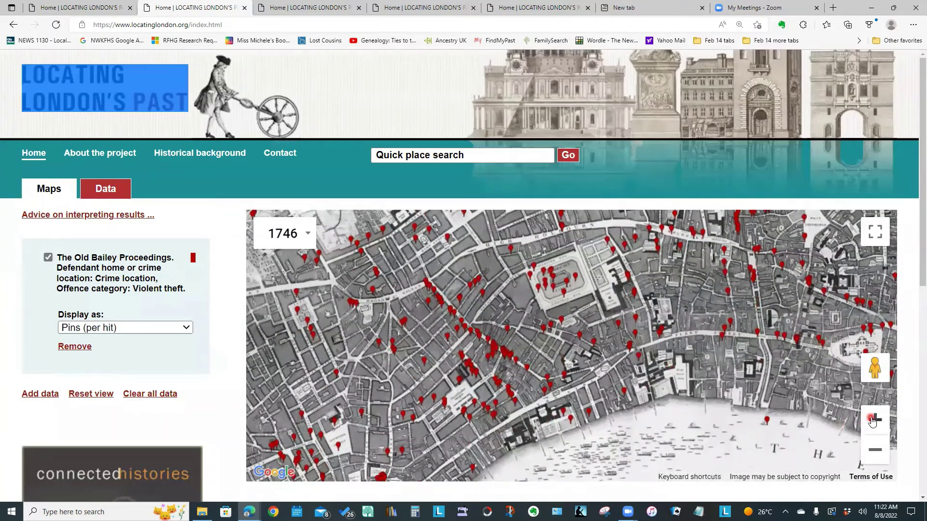
{"action": "left_click", "coordinate": [590, 333]}
{"action": "left_click_drag", "start_coordinate": [568, 333], "coordinate": [579, 315]}
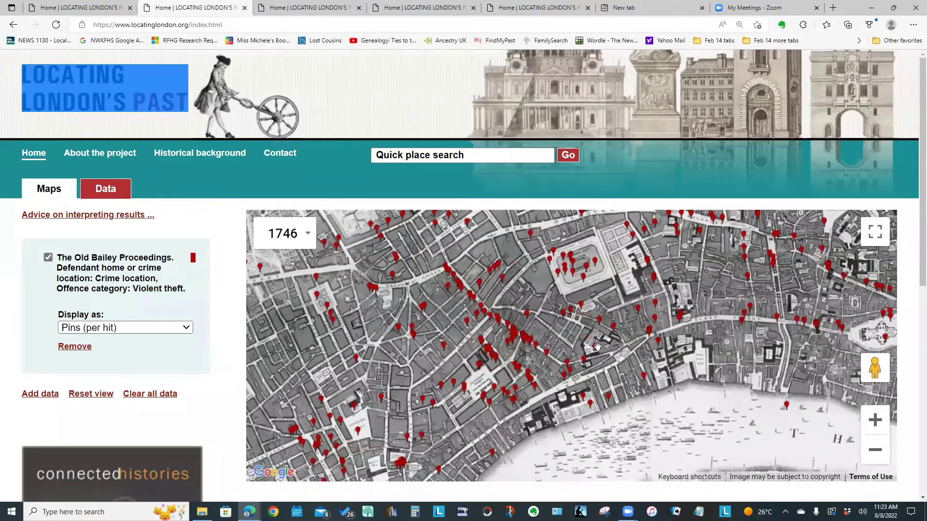
- Display the violent theft results as Polygons and examine the shaded areas across the full extent of the 1746 map
{"action": "left_click", "coordinate": [190, 329]}
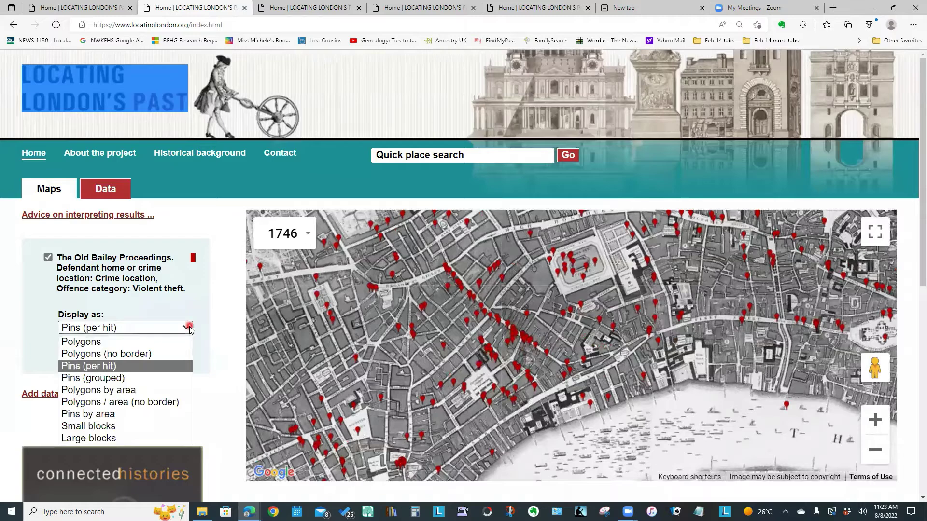
{"action": "left_click", "coordinate": [133, 341]}
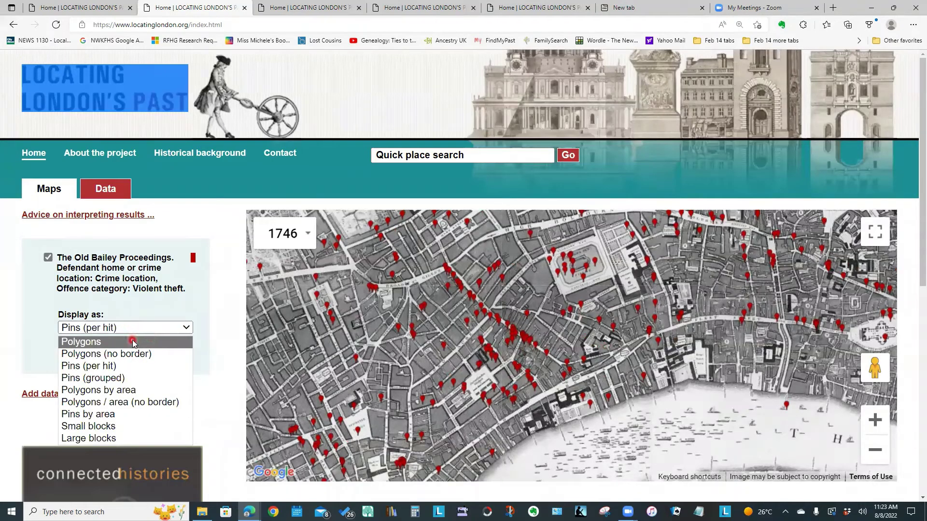
{"action": "left_click", "coordinate": [875, 420]}
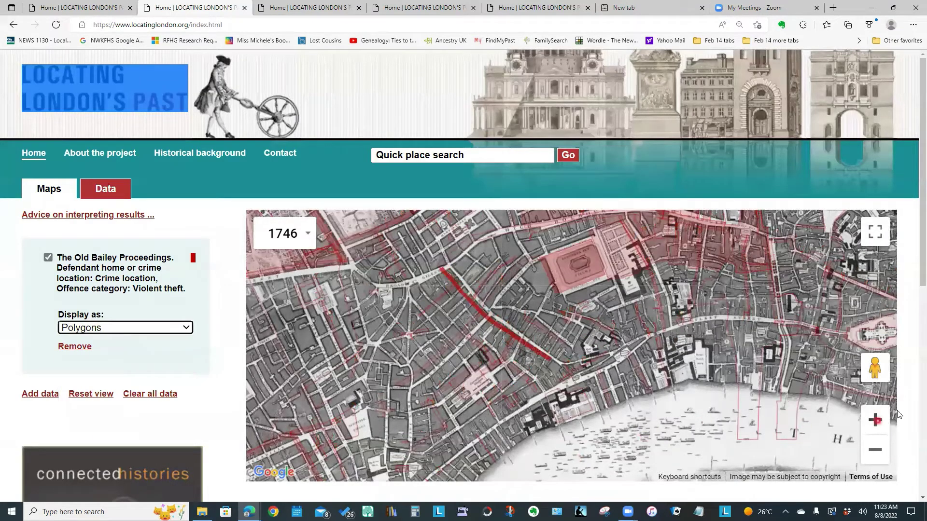
{"action": "left_click", "coordinate": [875, 434]}
{"action": "left_click", "coordinate": [875, 428]}
{"action": "left_click", "coordinate": [808, 411]}
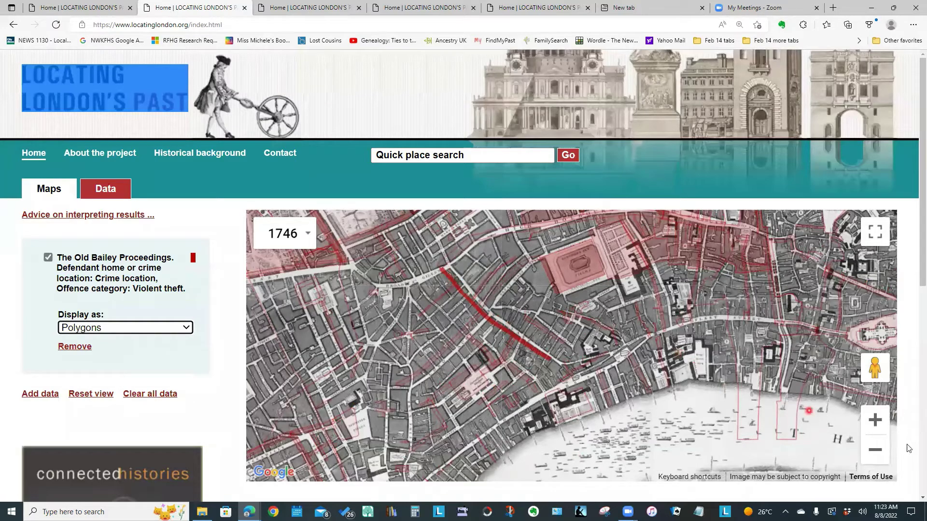
{"action": "left_click", "coordinate": [878, 450]}
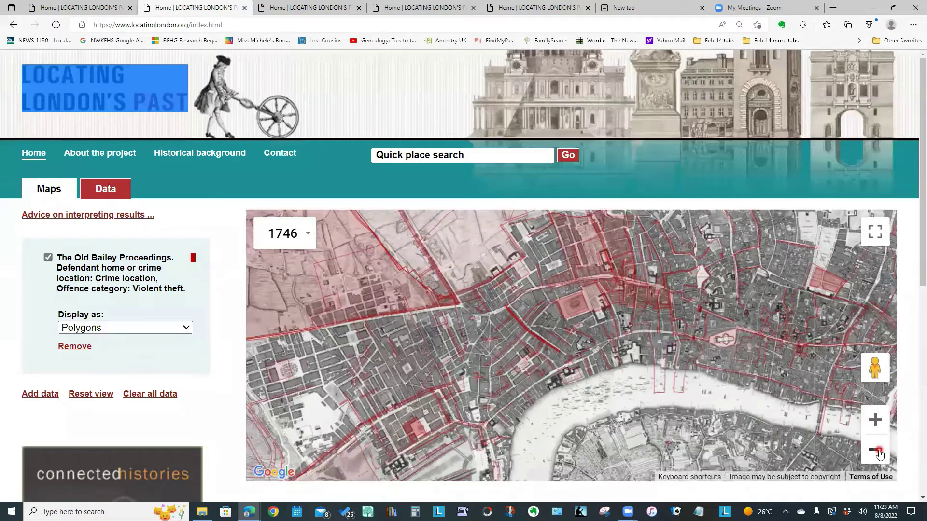
{"action": "left_click", "coordinate": [878, 452]}
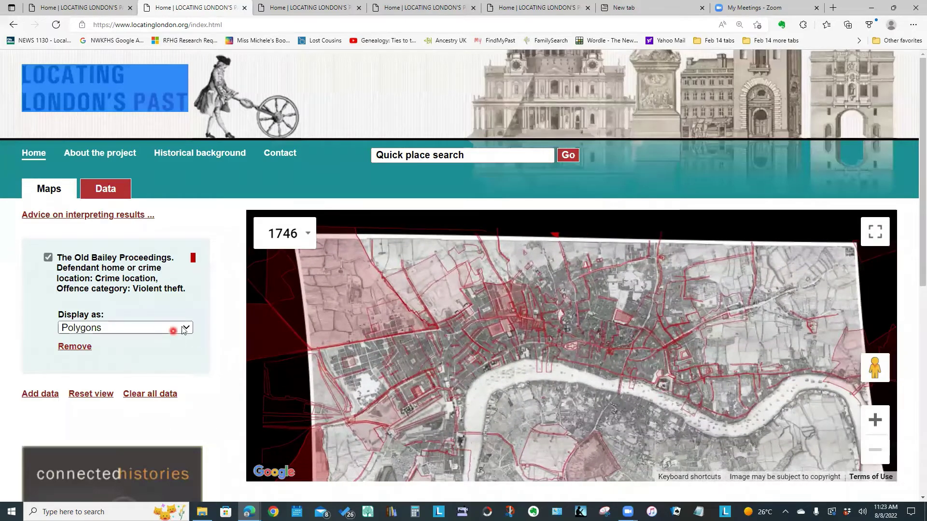
- Set the violent theft results back to Pins (grouped) on the 1746 map
{"action": "left_click", "coordinate": [185, 329]}
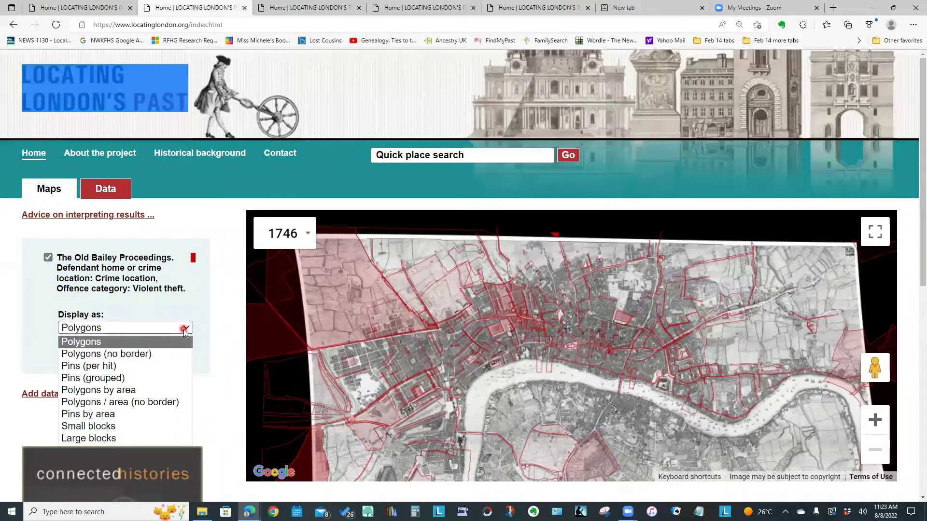
{"action": "left_click", "coordinate": [145, 354]}
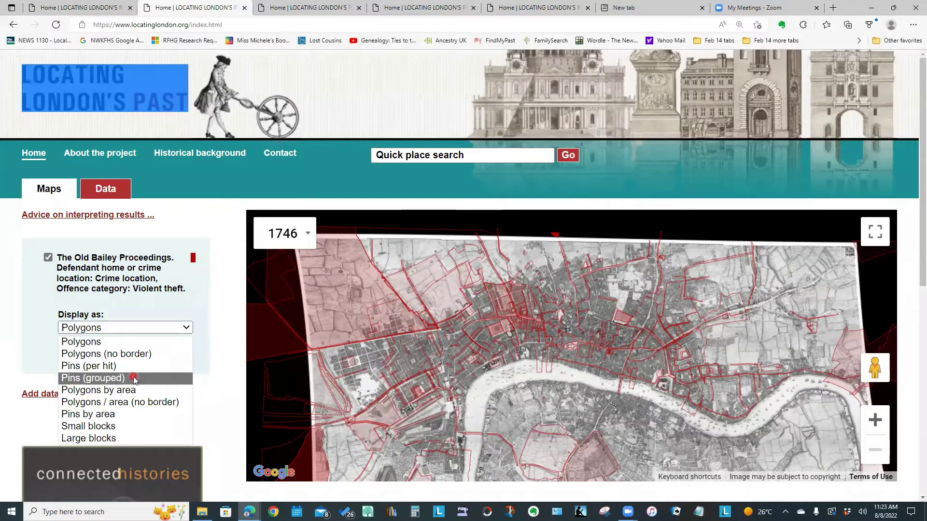
{"action": "left_click", "coordinate": [134, 378]}
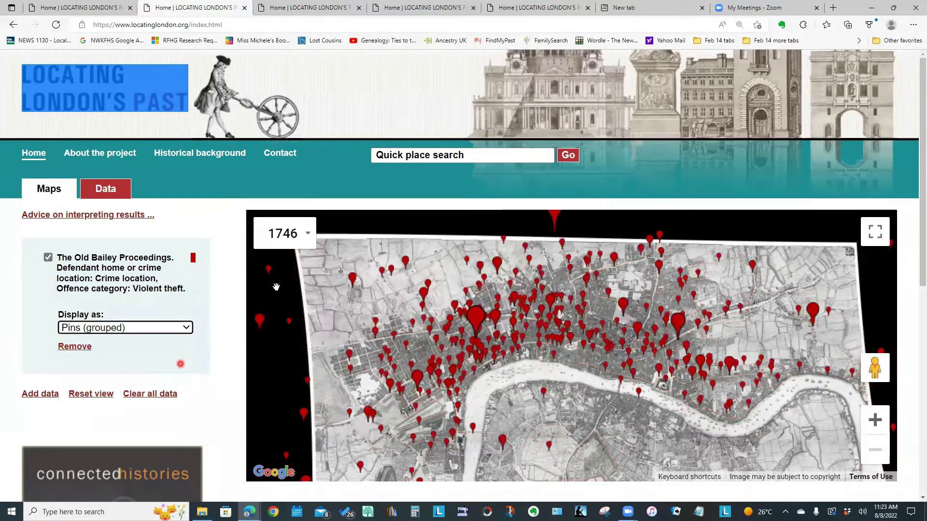
{"action": "left_click", "coordinate": [326, 449]}
{"action": "left_click", "coordinate": [255, 362]}
{"action": "left_click", "coordinate": [320, 434]}
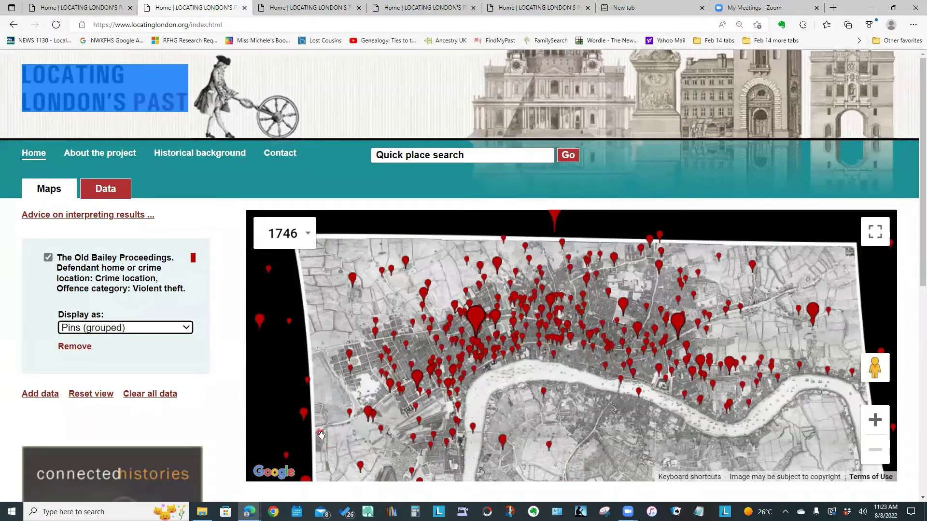
{"action": "left_click", "coordinate": [424, 389]}
- Switch the base map under the grouped pins to 1869-80
{"action": "left_click", "coordinate": [308, 235]}
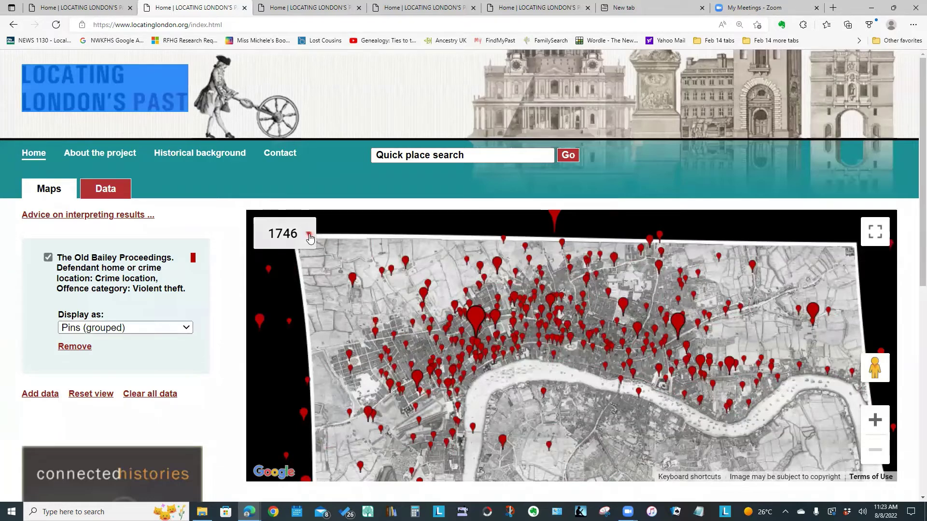
{"action": "left_click", "coordinate": [352, 223]}
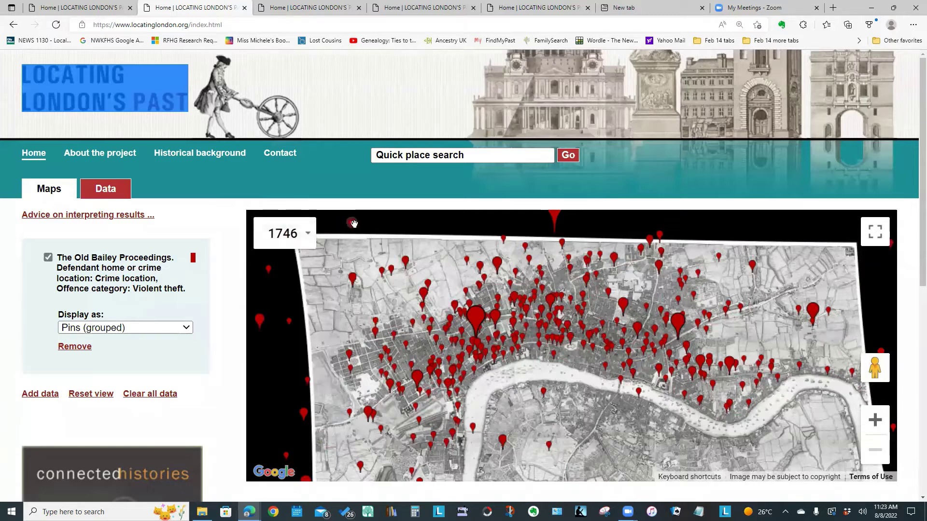
{"action": "left_click", "coordinate": [669, 340]}
{"action": "left_click", "coordinate": [309, 235]}
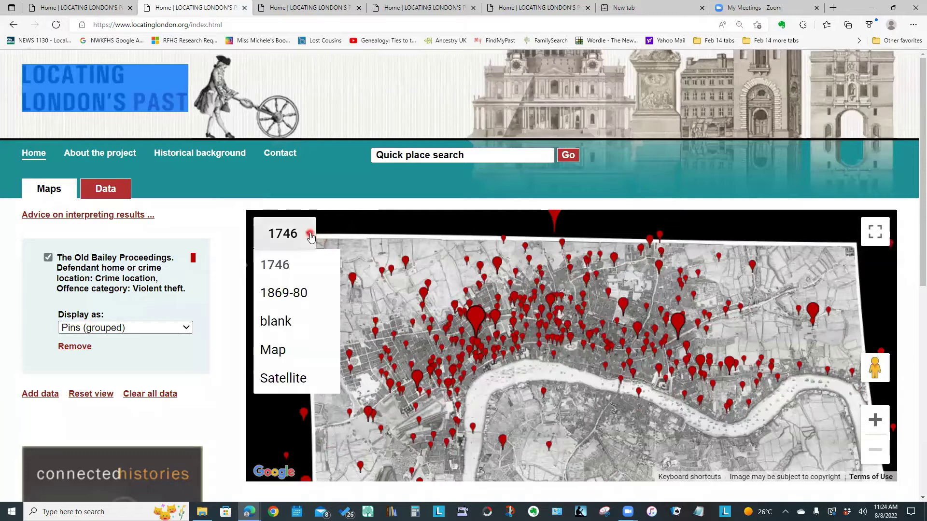
{"action": "left_click", "coordinate": [298, 293]}
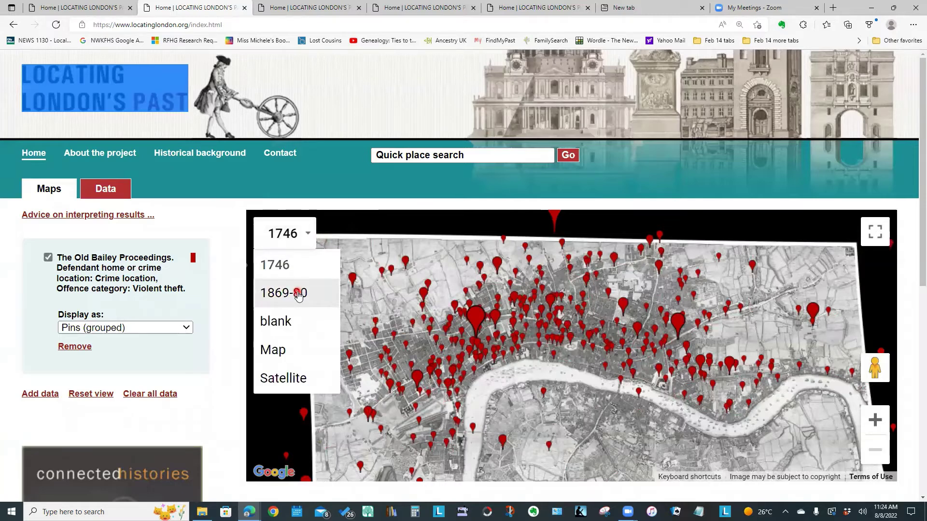
{"action": "left_click", "coordinate": [342, 430]}
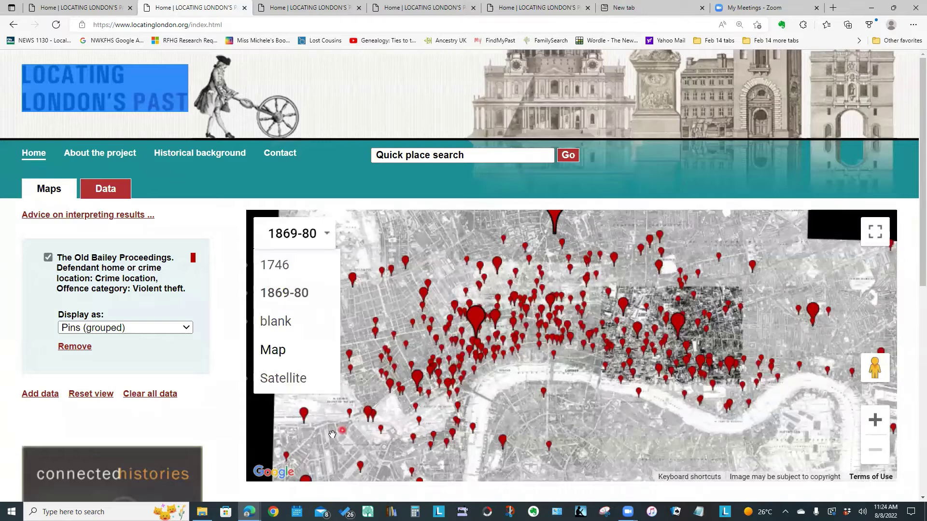
{"action": "left_click", "coordinate": [346, 437]}
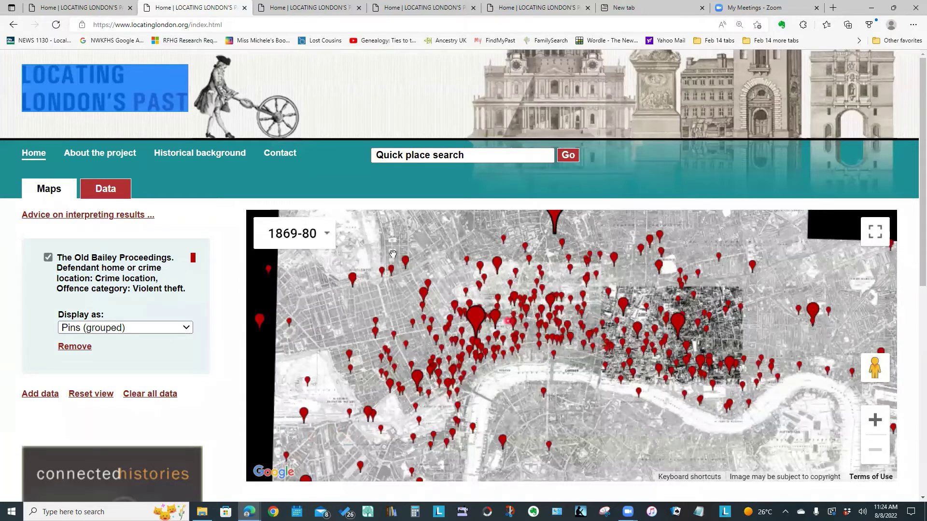
- Show the grouped pins on the modern Map background, followed by the Satellite background
{"action": "left_click", "coordinate": [323, 236]}
{"action": "left_click", "coordinate": [296, 355]}
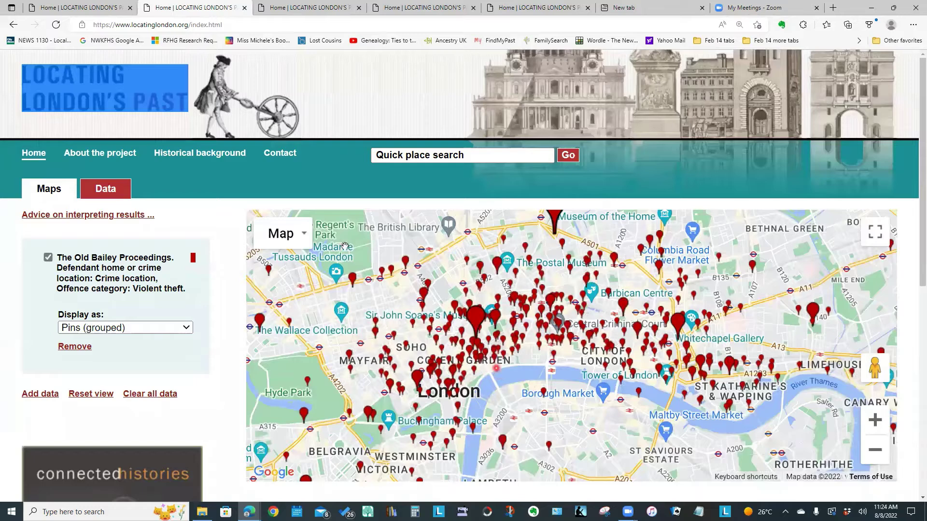
{"action": "left_click", "coordinate": [306, 235]}
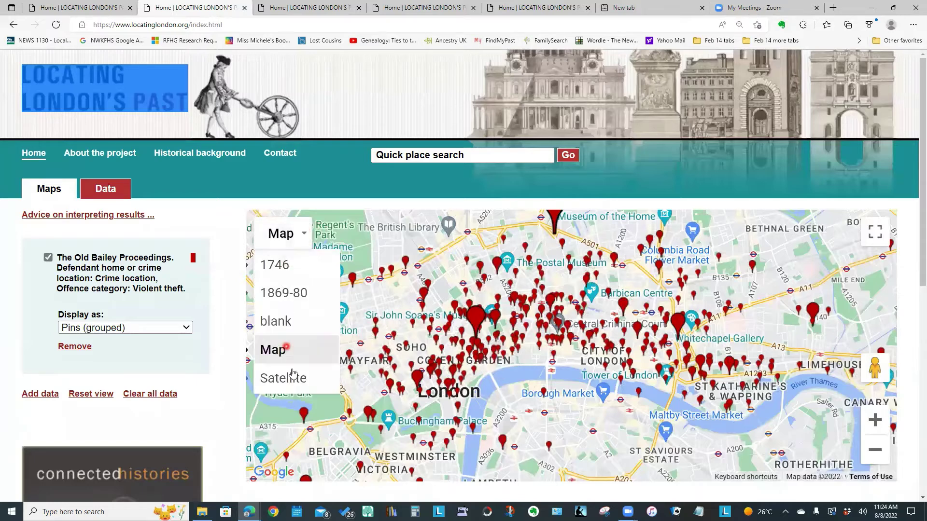
{"action": "left_click", "coordinate": [293, 378]}
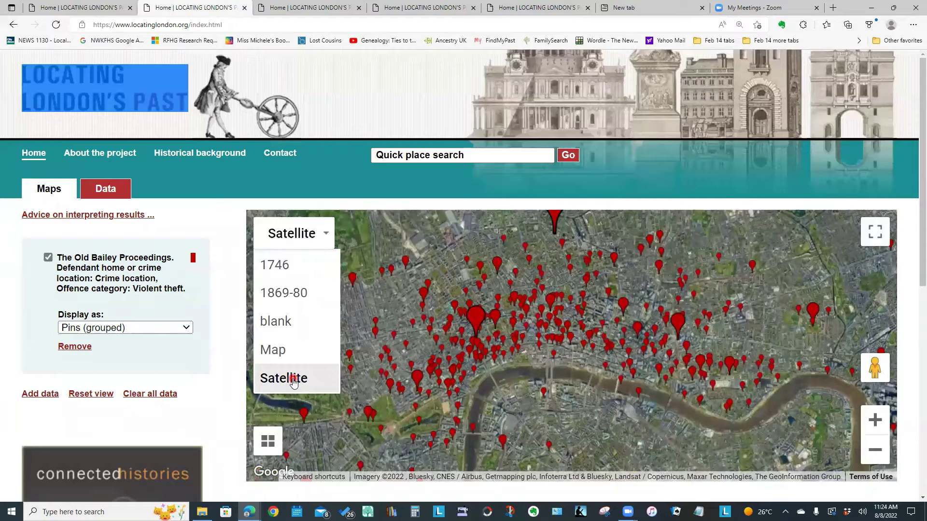
- Examine the crime pins close up on the satellite imagery, from central London to the railway stations in the north
{"action": "left_click", "coordinate": [377, 342]}
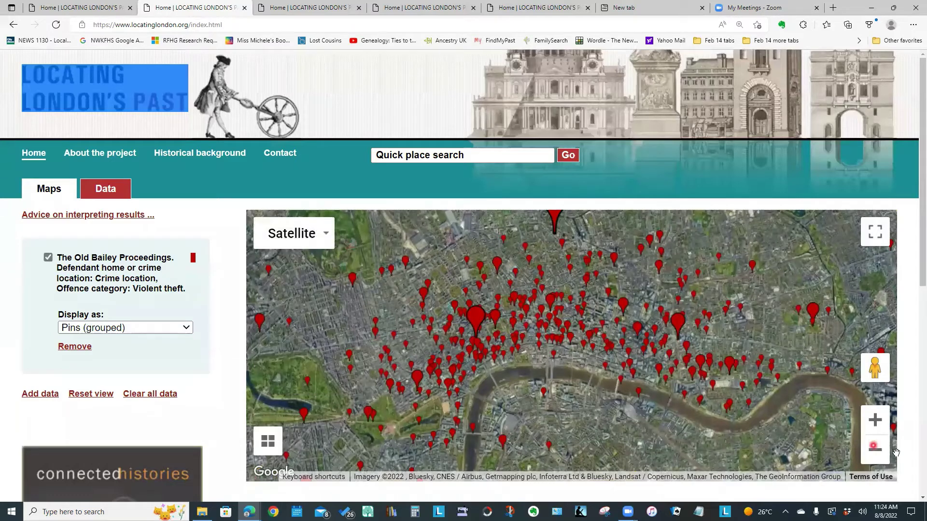
{"action": "left_click", "coordinate": [880, 428]}
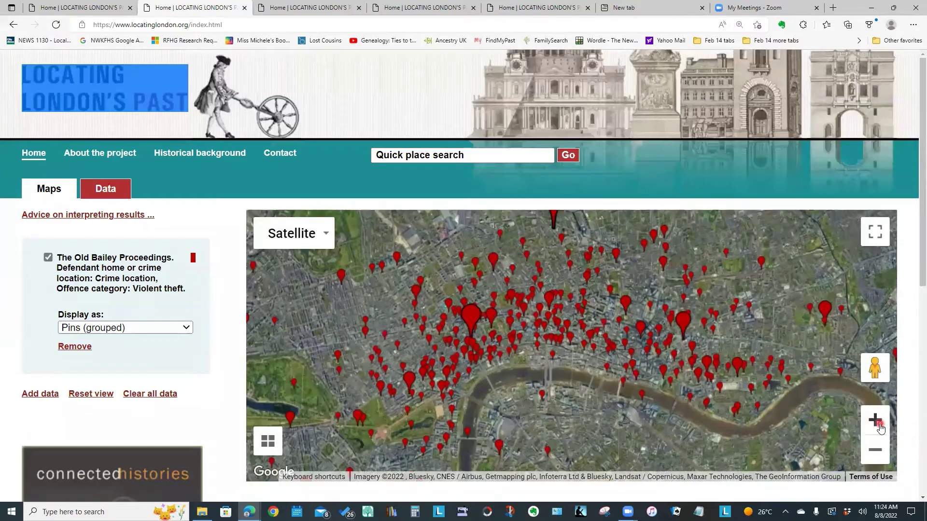
{"action": "left_click", "coordinate": [880, 427]}
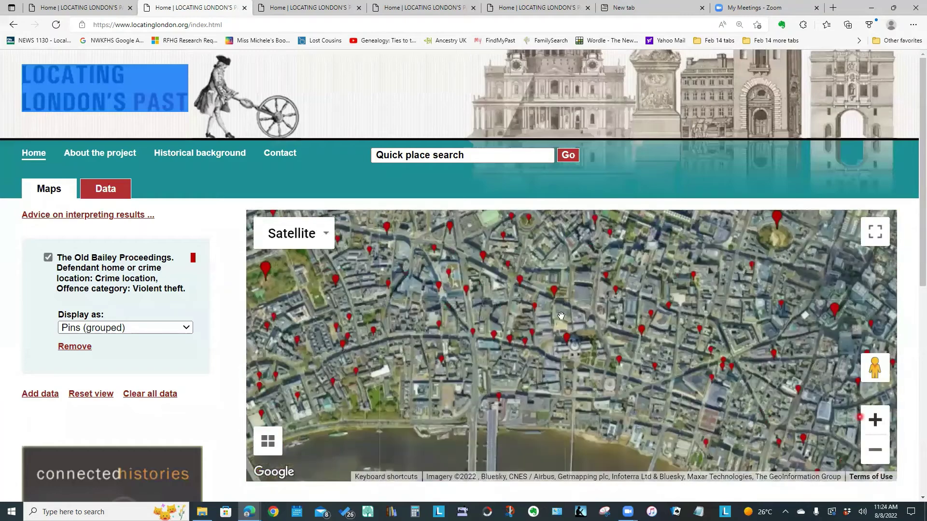
{"action": "scroll", "coordinate": [750, 313], "scroll_direction": "up", "scroll_amount": 1}
{"action": "scroll", "coordinate": [751, 313], "scroll_direction": "up", "scroll_amount": 3}
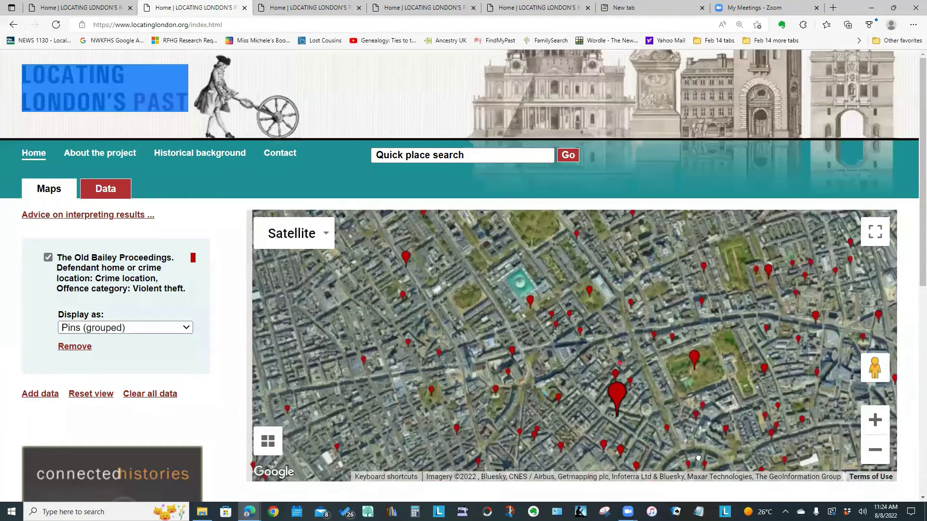
{"action": "scroll", "coordinate": [655, 344], "scroll_direction": "down", "scroll_amount": 1}
{"action": "left_click_drag", "start_coordinate": [656, 344], "coordinate": [645, 480]}
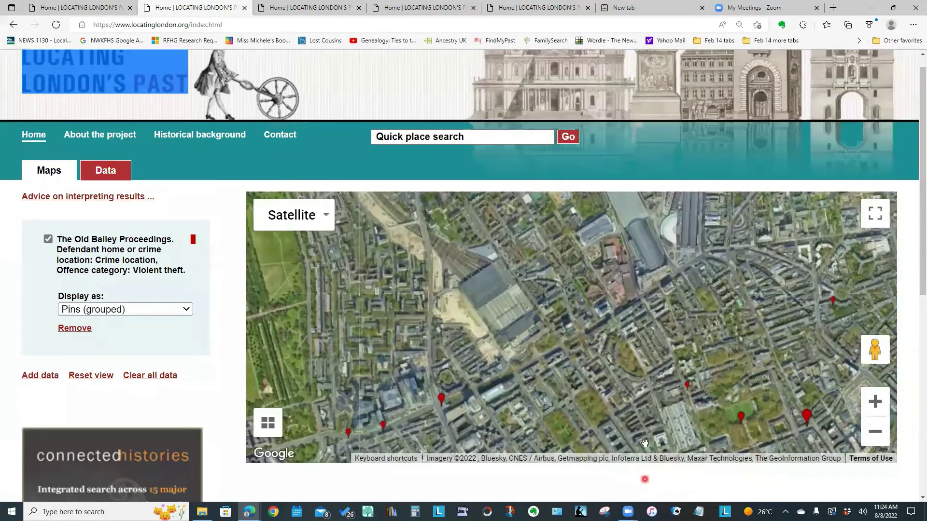
{"action": "left_click_drag", "start_coordinate": [647, 333], "coordinate": [645, 407]}
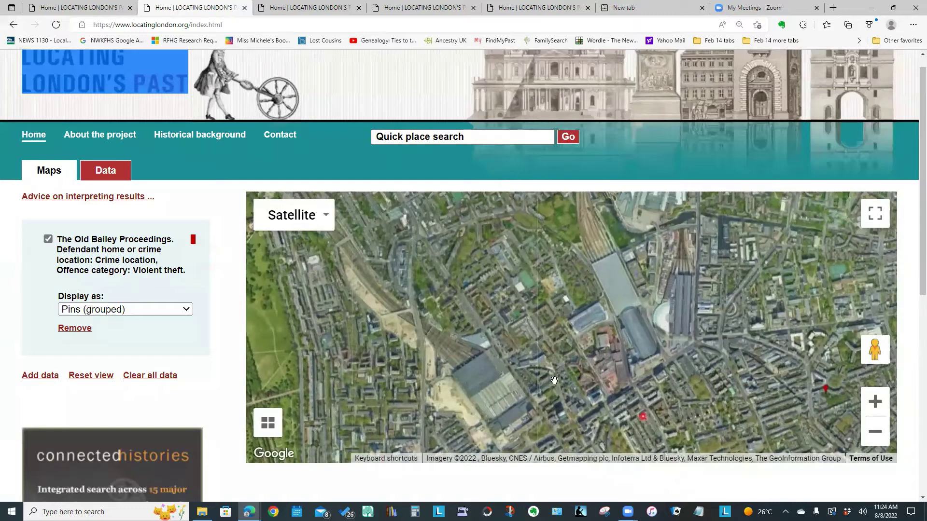
- Compare the northern railway station area on the 1746 and 1869-80 base maps, ending with an overview of all crime pins
{"action": "left_click", "coordinate": [328, 223]}
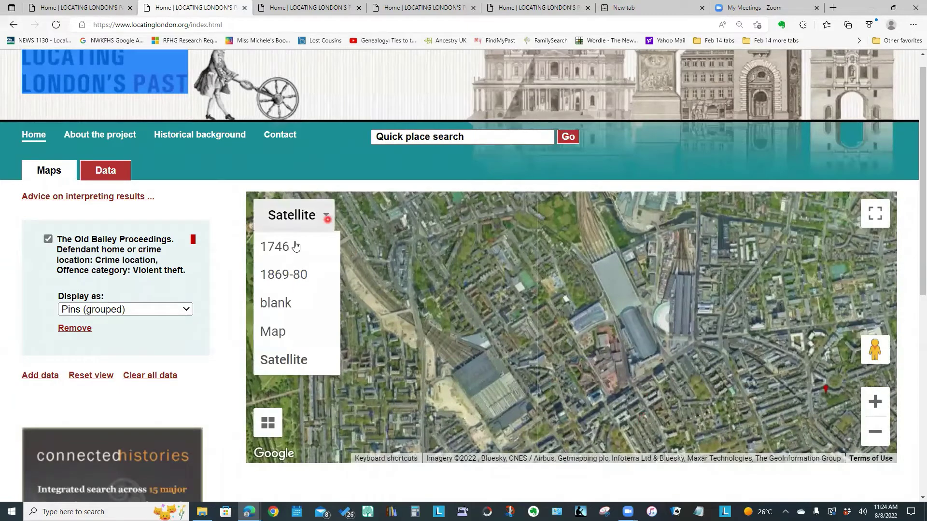
{"action": "left_click", "coordinate": [320, 250]}
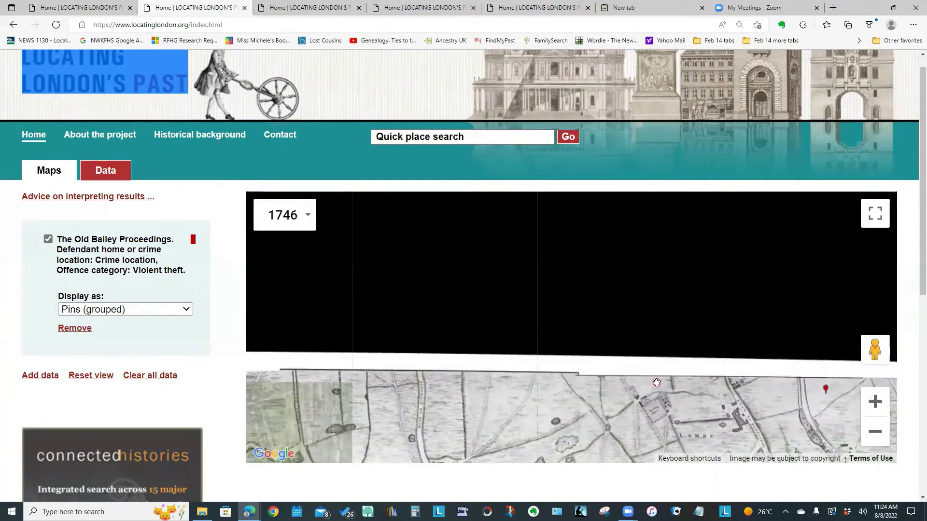
{"action": "left_click", "coordinate": [309, 215]}
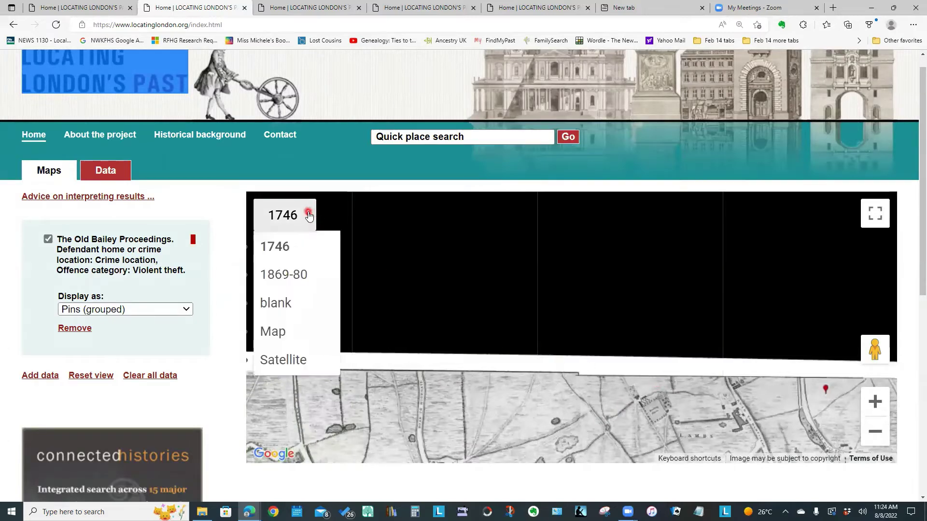
{"action": "left_click", "coordinate": [302, 274]}
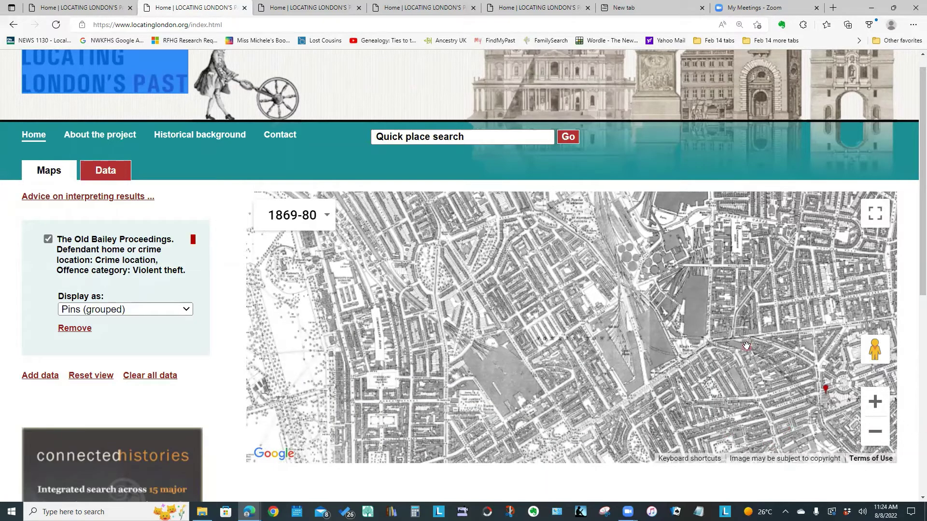
{"action": "left_click_drag", "start_coordinate": [749, 351], "coordinate": [771, 393]}
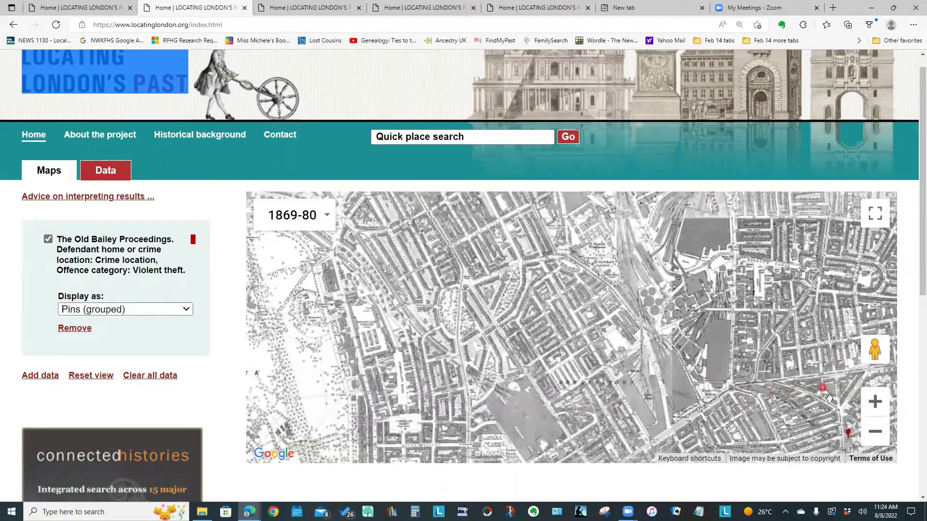
{"action": "left_click", "coordinate": [879, 438]}
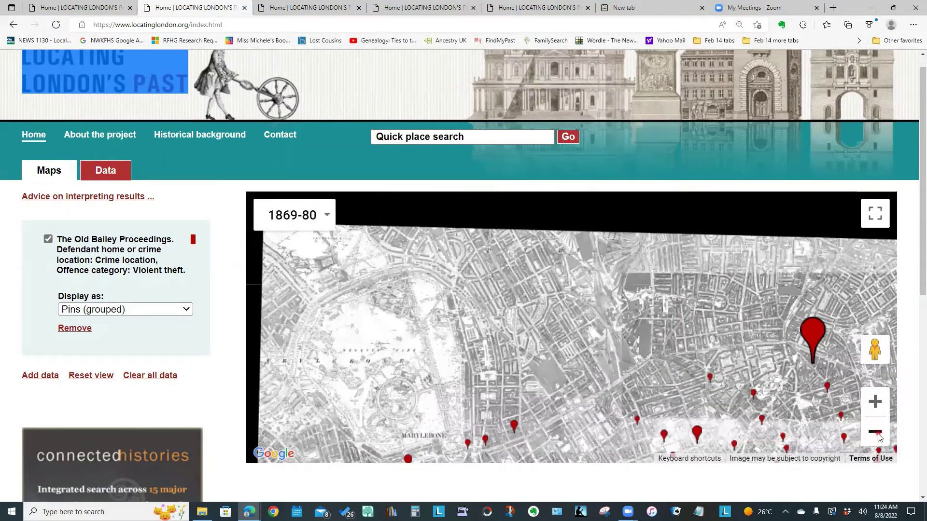
{"action": "left_click", "coordinate": [878, 438]}
{"action": "left_click_drag", "start_coordinate": [583, 324], "coordinate": [476, 252]}
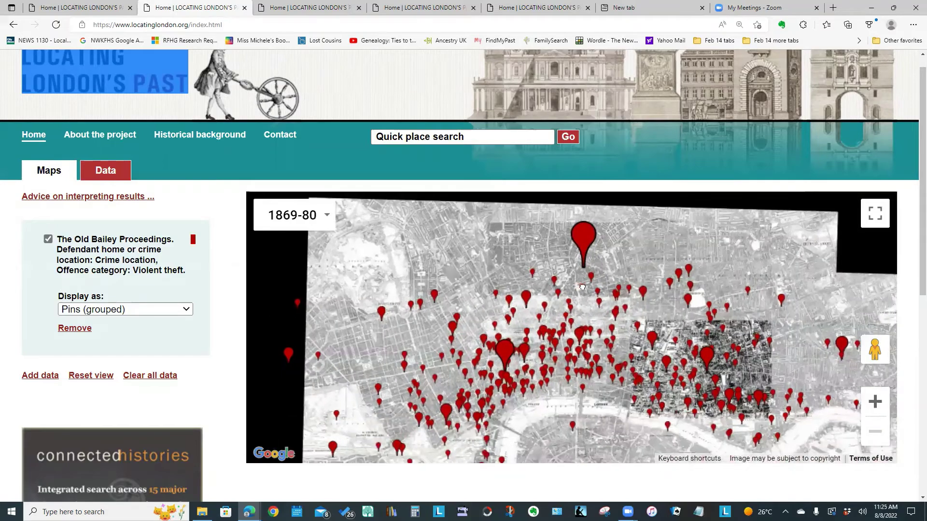
- Show the grouped violent theft pins on the blank background
{"action": "left_click", "coordinate": [327, 217]}
{"action": "left_click", "coordinate": [309, 286]}
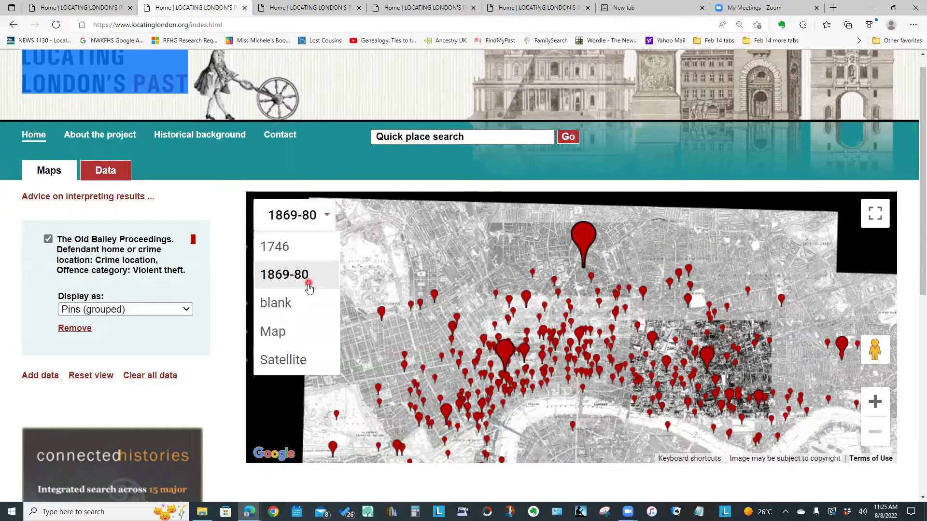
{"action": "left_click", "coordinate": [306, 302]}
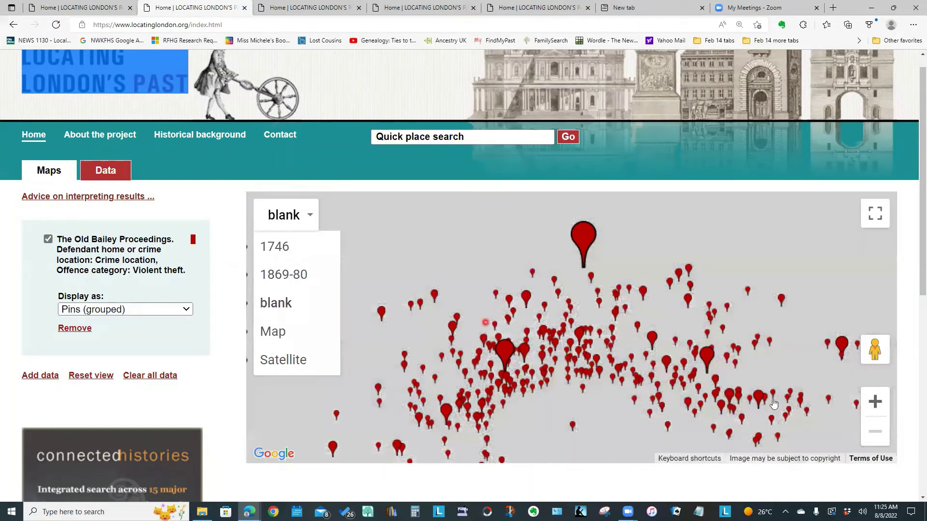
{"action": "left_click", "coordinate": [870, 424]}
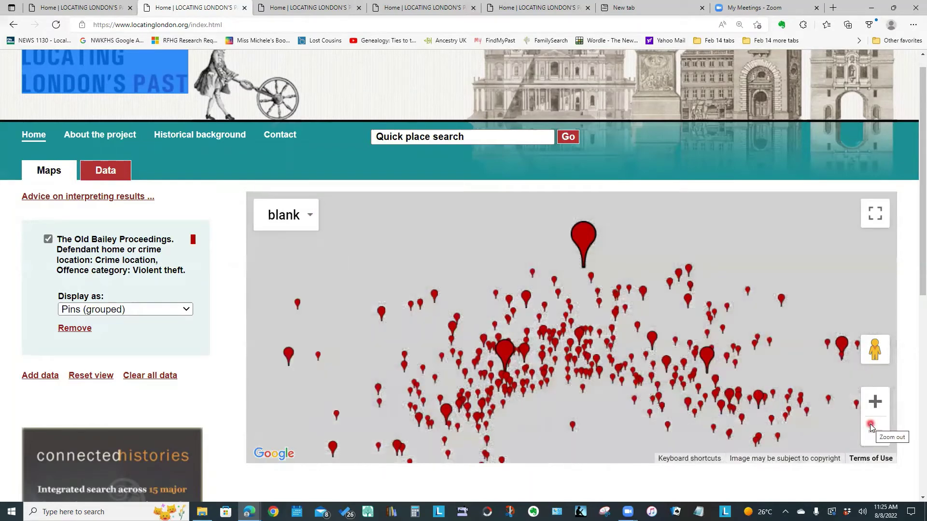
- Display the violent theft results as Polygons on the blank background and return them to Pins (grouped)
{"action": "left_click", "coordinate": [185, 310]}
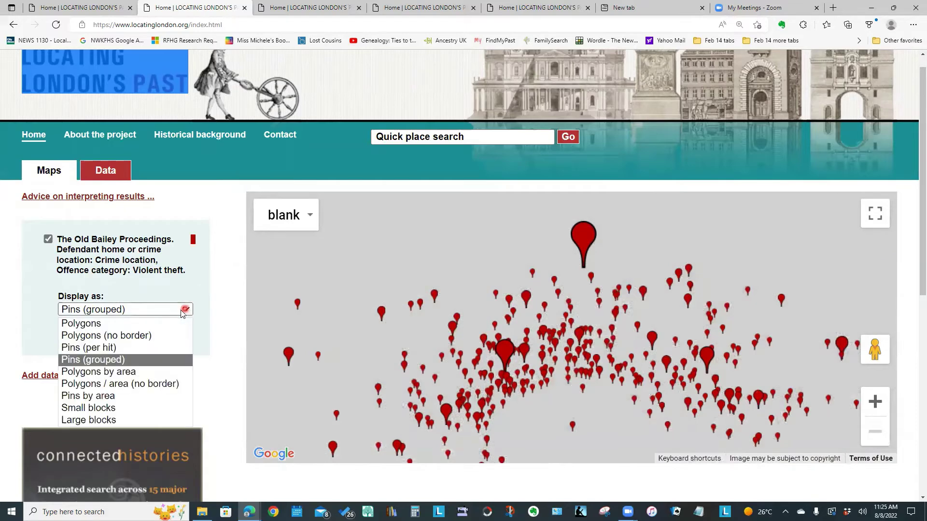
{"action": "left_click", "coordinate": [153, 324]}
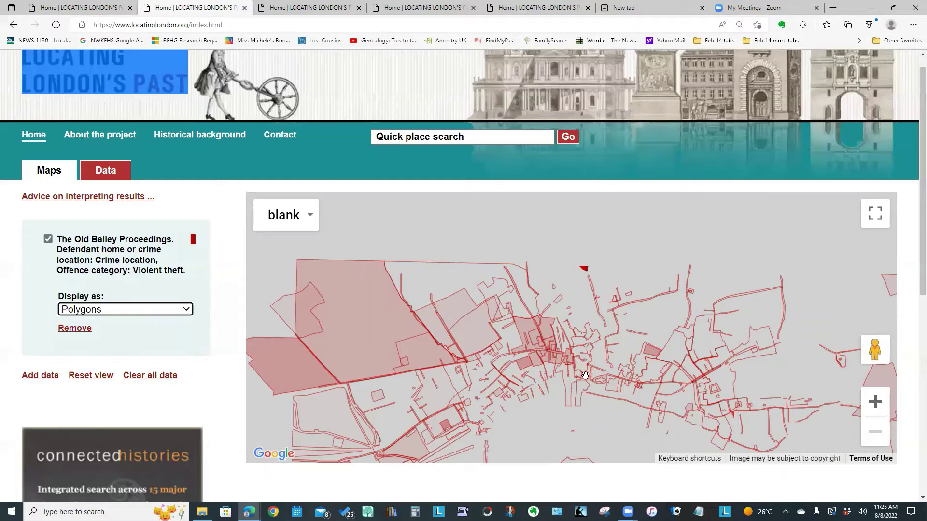
{"action": "left_click", "coordinate": [186, 310]}
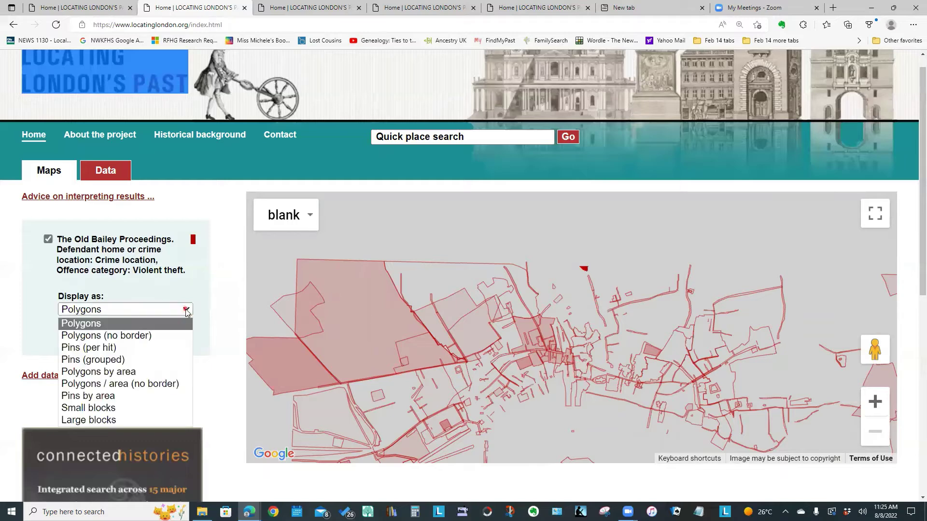
{"action": "left_click", "coordinate": [151, 372]}
{"action": "left_click", "coordinate": [149, 362]}
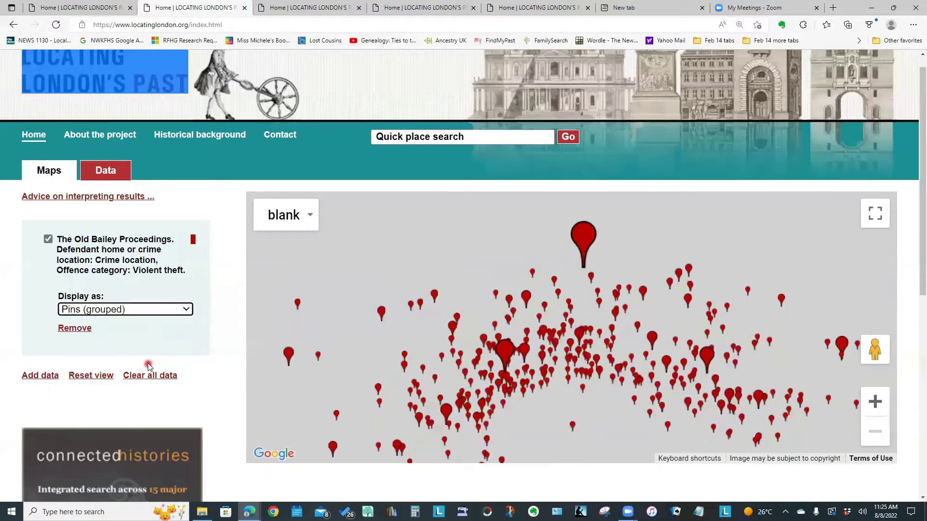
{"action": "left_click", "coordinate": [263, 363]}
- Clear all mapped data and start a new data set search
{"action": "left_click", "coordinate": [146, 377]}
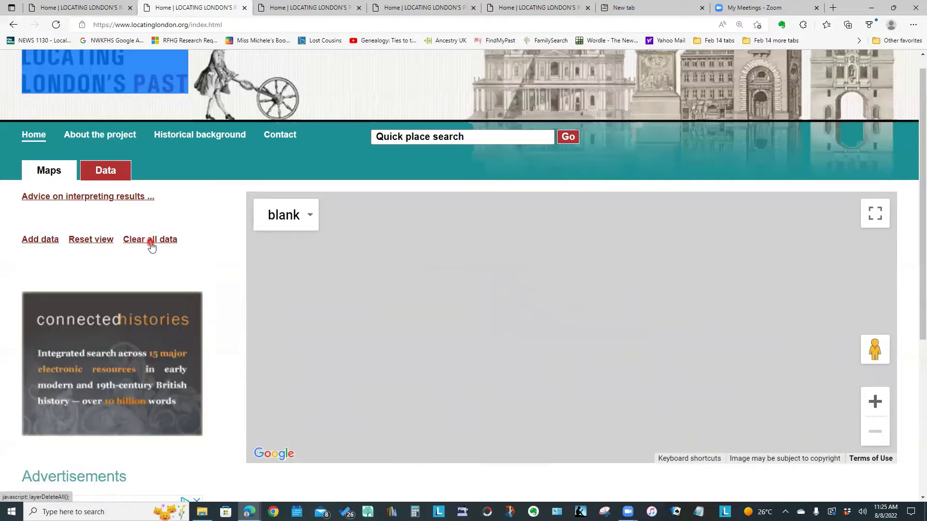
{"action": "left_click", "coordinate": [111, 178]}
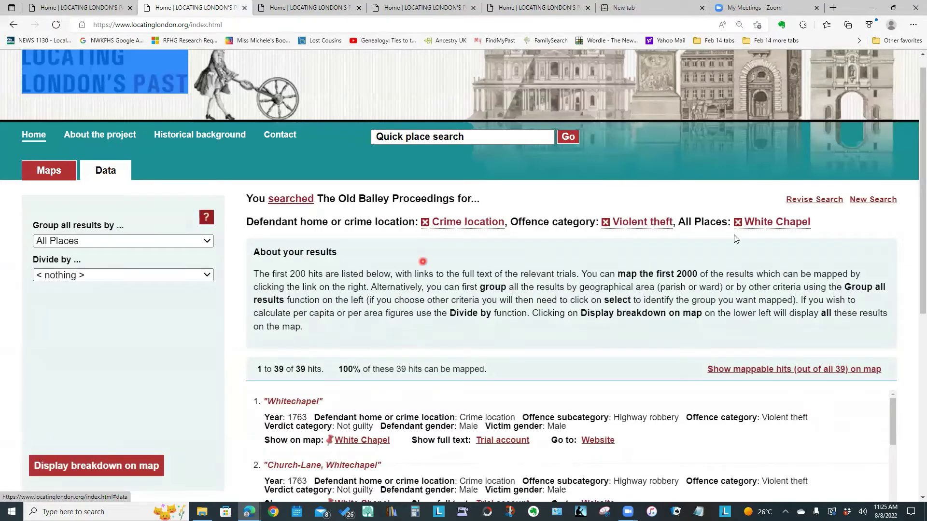
{"action": "left_click", "coordinate": [875, 203]}
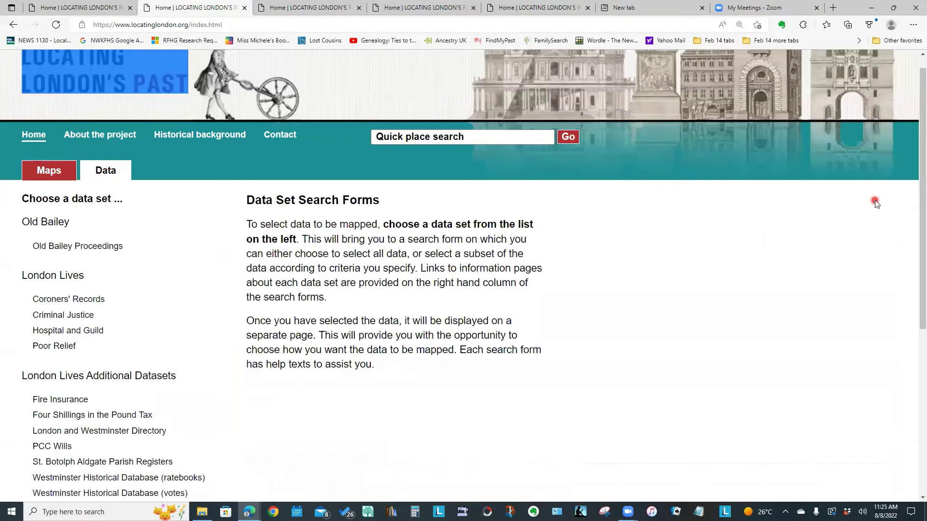
- Search the London Lives Coroners' Records for the document type Middlesex coroners' inquests
{"action": "left_click", "coordinate": [48, 301]}
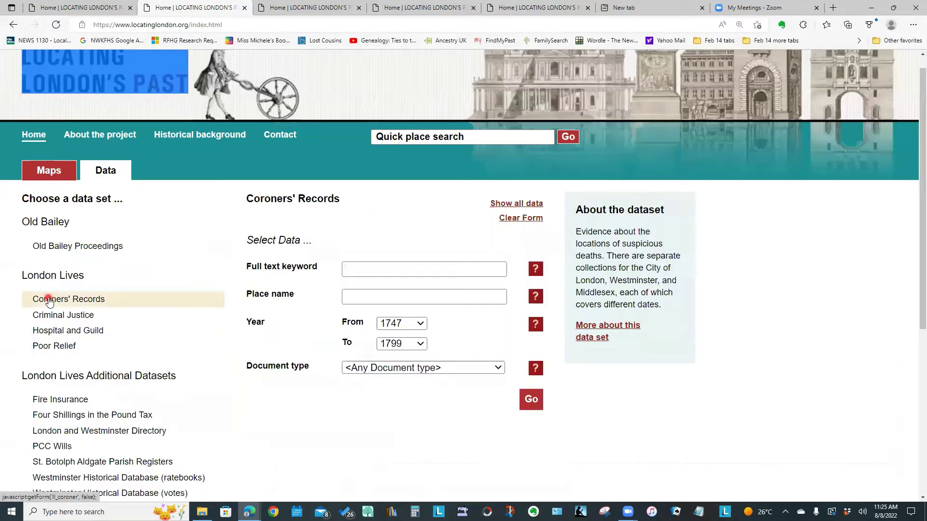
{"action": "left_click", "coordinate": [425, 369]}
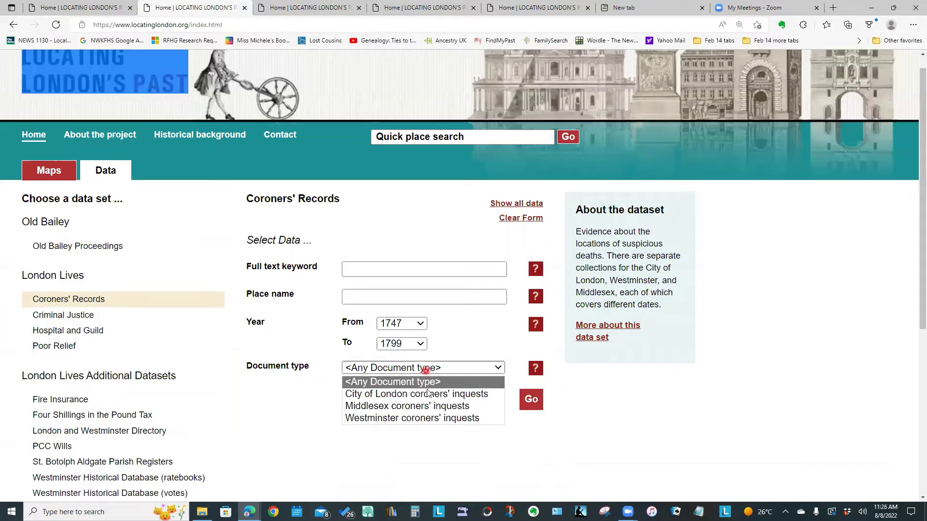
{"action": "left_click", "coordinate": [430, 407]}
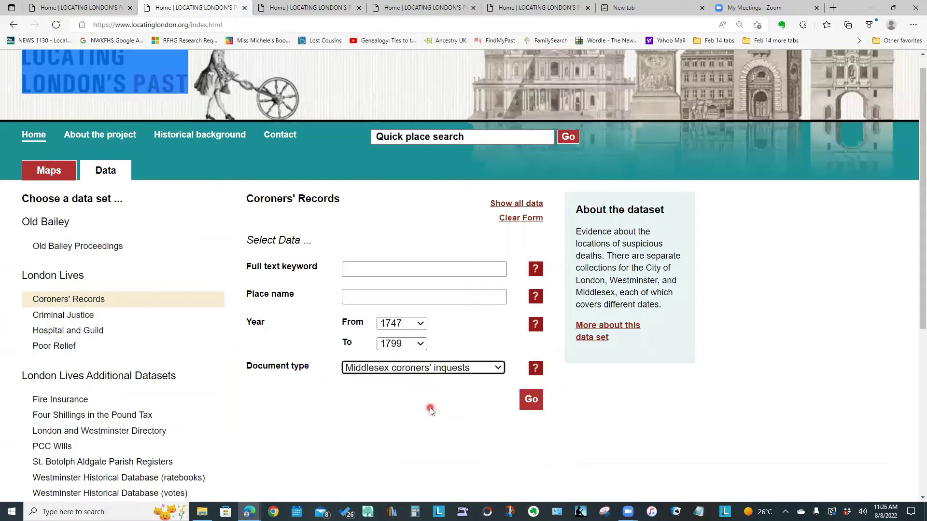
{"action": "left_click", "coordinate": [531, 400]}
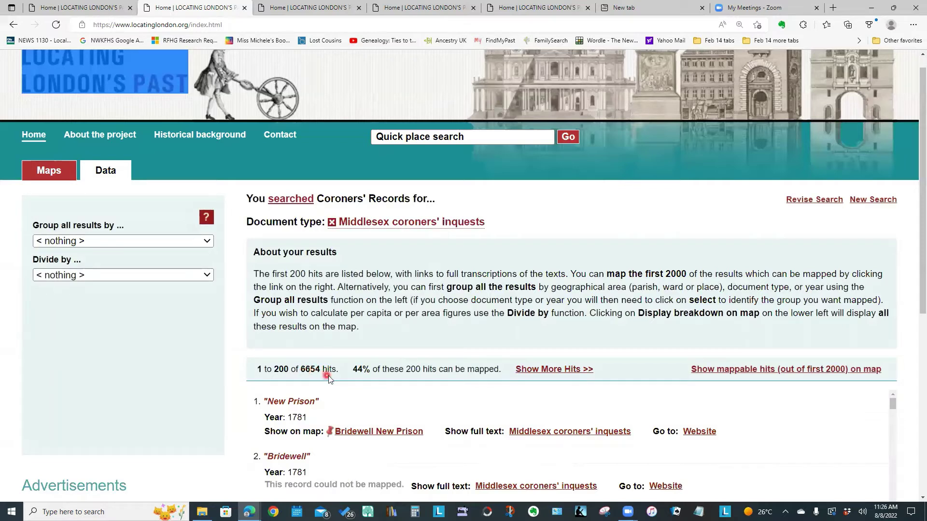
- Group all the Middlesex inquest results by Parish and display the breakdown on the map
{"action": "left_click", "coordinate": [210, 244]}
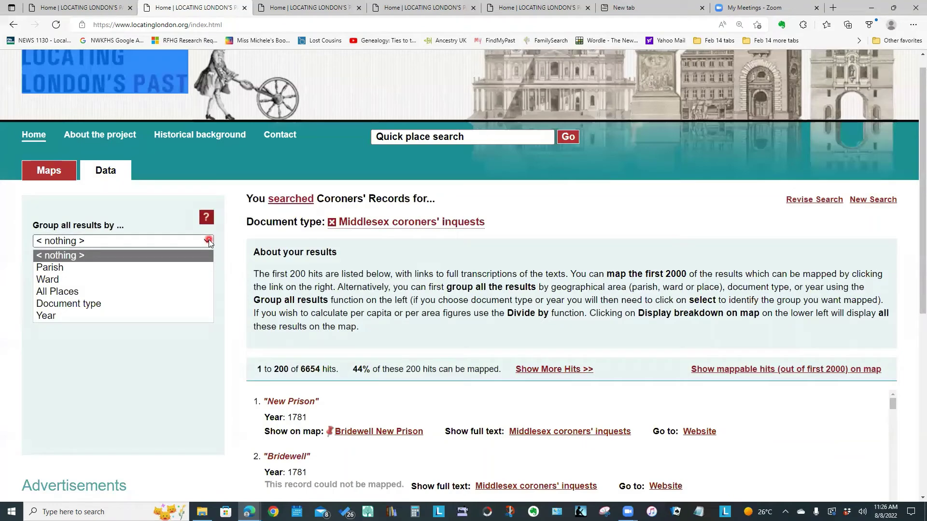
{"action": "left_click", "coordinate": [200, 271]}
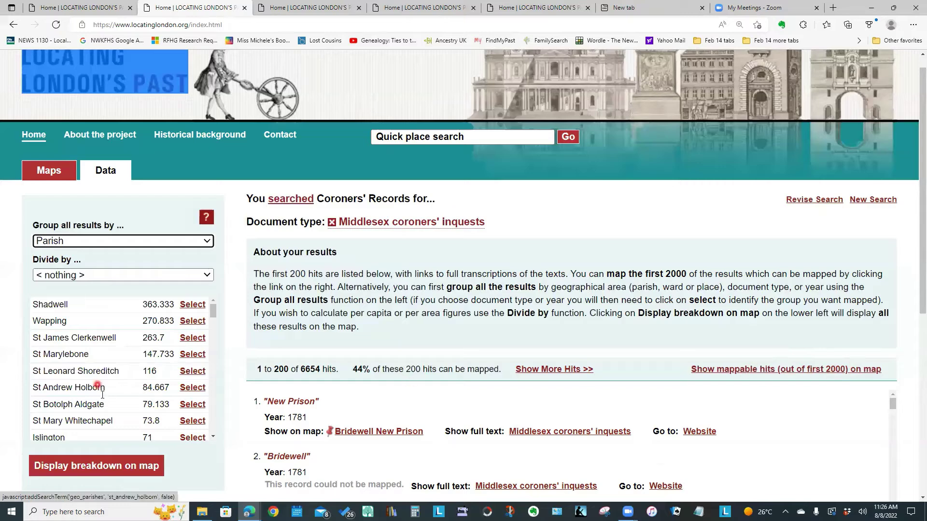
{"action": "left_click", "coordinate": [99, 466]}
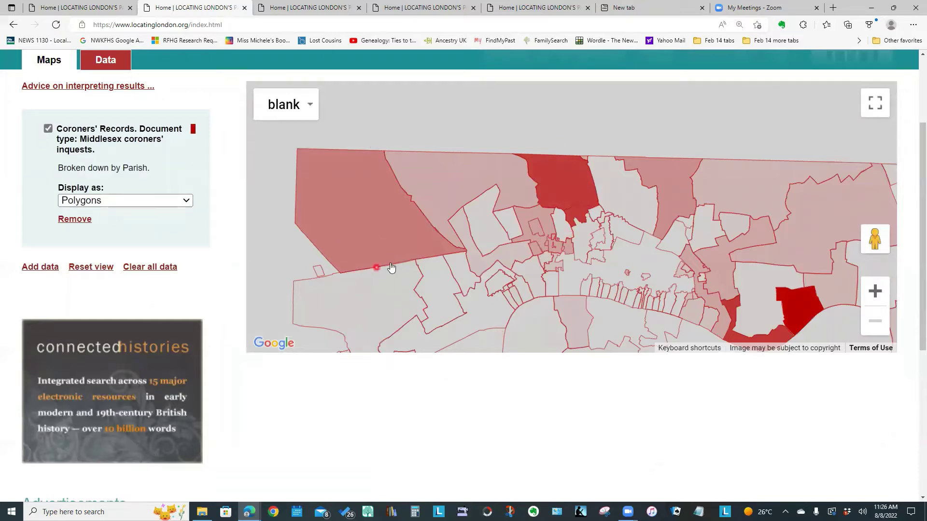
- Check the number of inquest records associated with the St Marylebone and St James Clerkenwell parishes on the map
{"action": "left_click", "coordinate": [360, 218]}
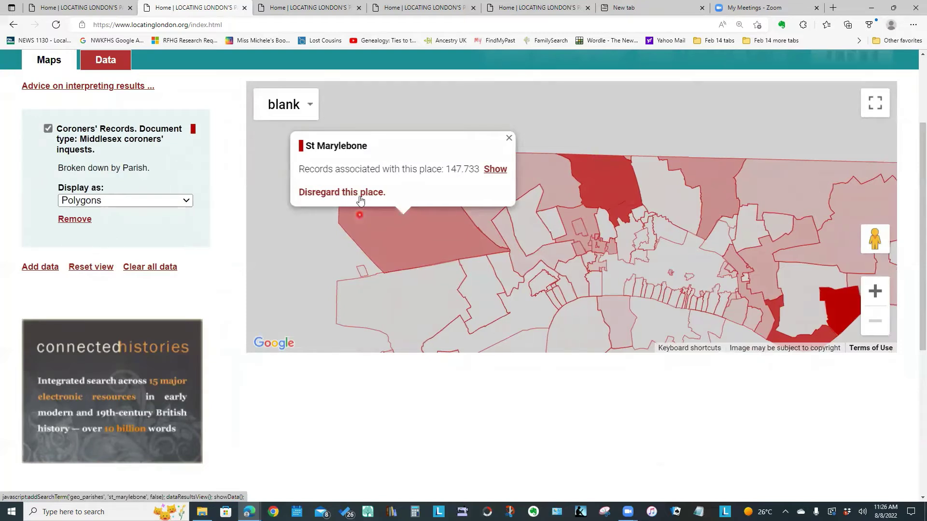
{"action": "left_click", "coordinate": [509, 139]}
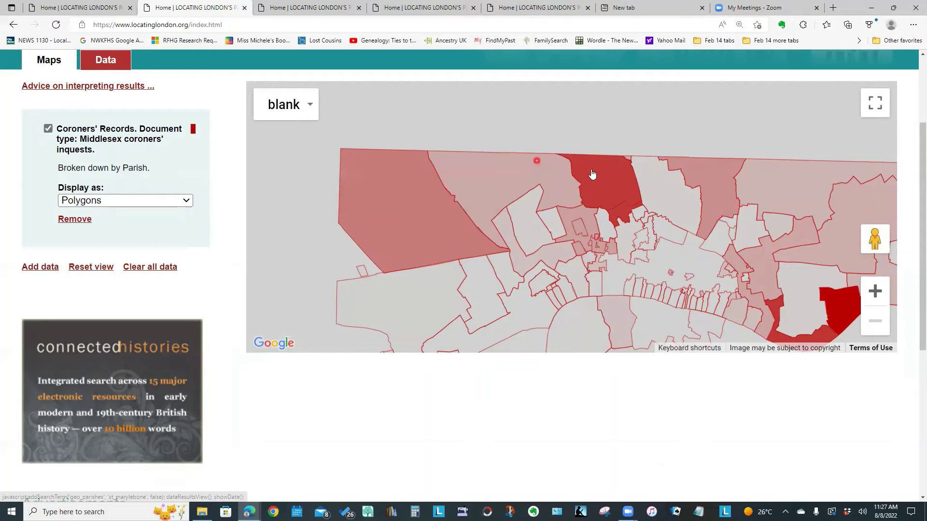
{"action": "left_click", "coordinate": [614, 189]}
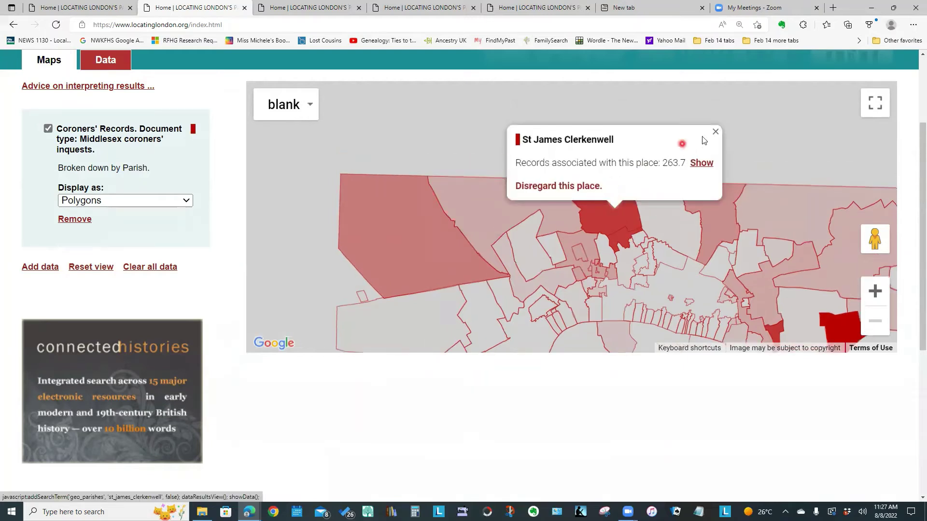
{"action": "left_click", "coordinate": [716, 131]}
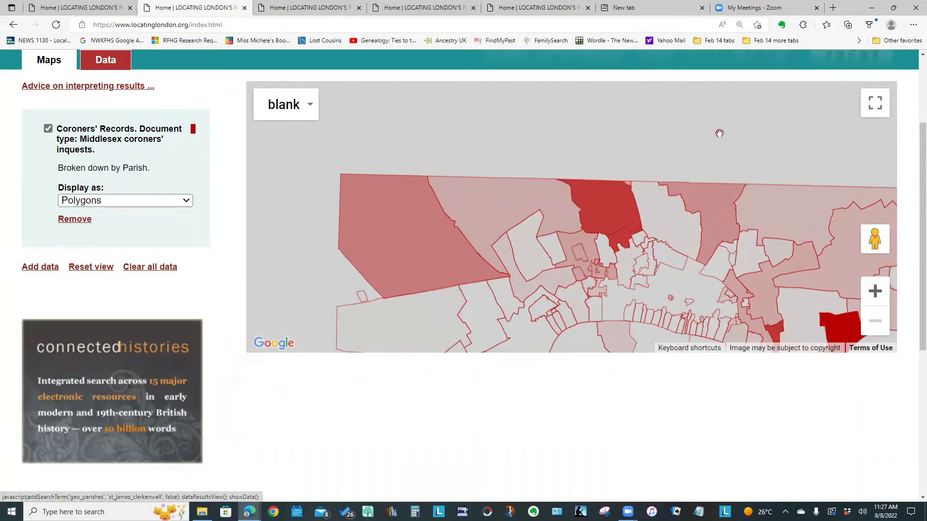
- Switch the base map under the parish polygons to 1869-80 and view the central parishes closer
{"action": "left_click", "coordinate": [311, 106]}
{"action": "left_click", "coordinate": [298, 165]}
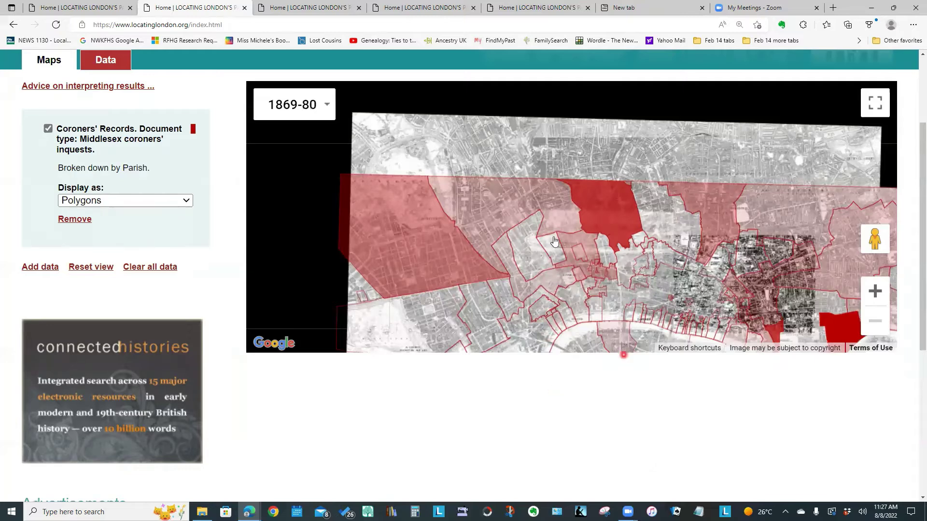
{"action": "left_click", "coordinate": [879, 297]}
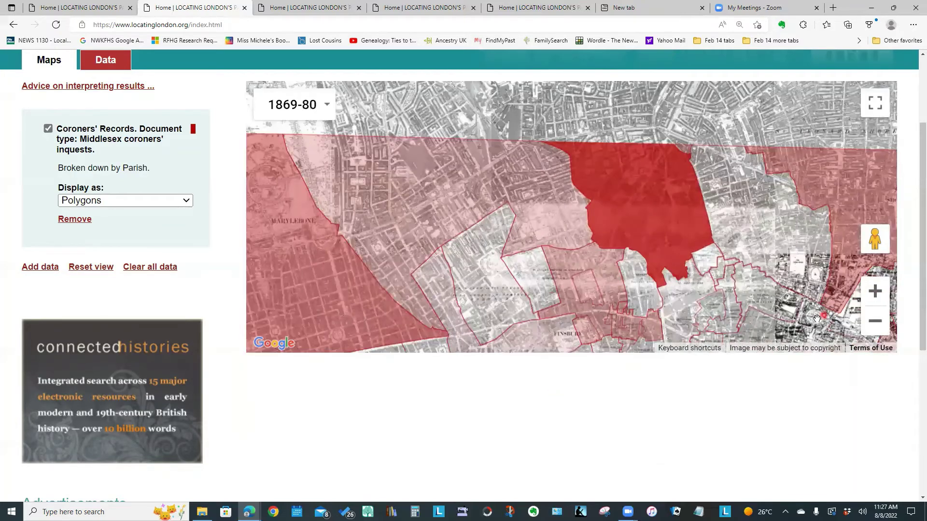
- Display the Middlesex coroners' inquests parish breakdown as Pins (grouped)
{"action": "scroll", "coordinate": [913, 87], "scroll_direction": "up", "scroll_amount": 1}
{"action": "scroll", "coordinate": [913, 83], "scroll_direction": "up", "scroll_amount": 2}
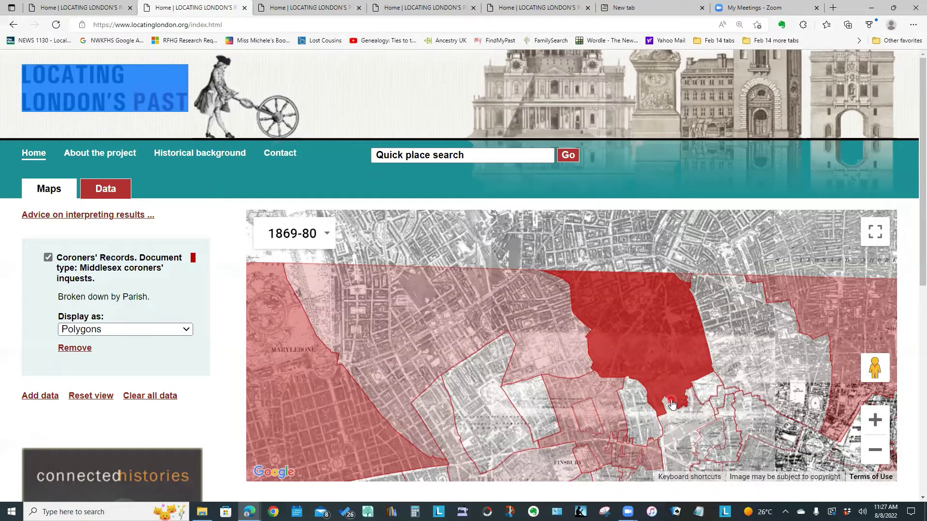
{"action": "left_click", "coordinate": [186, 331]}
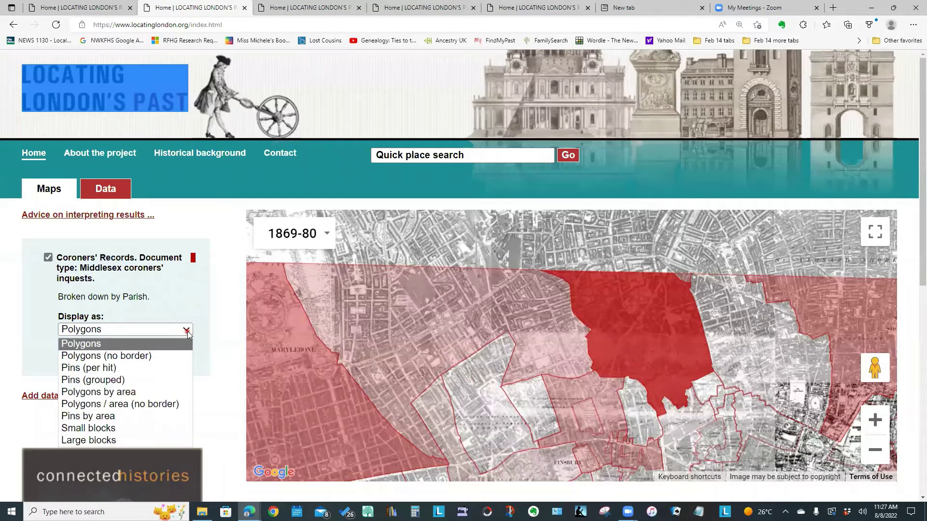
{"action": "left_click", "coordinate": [103, 381]}
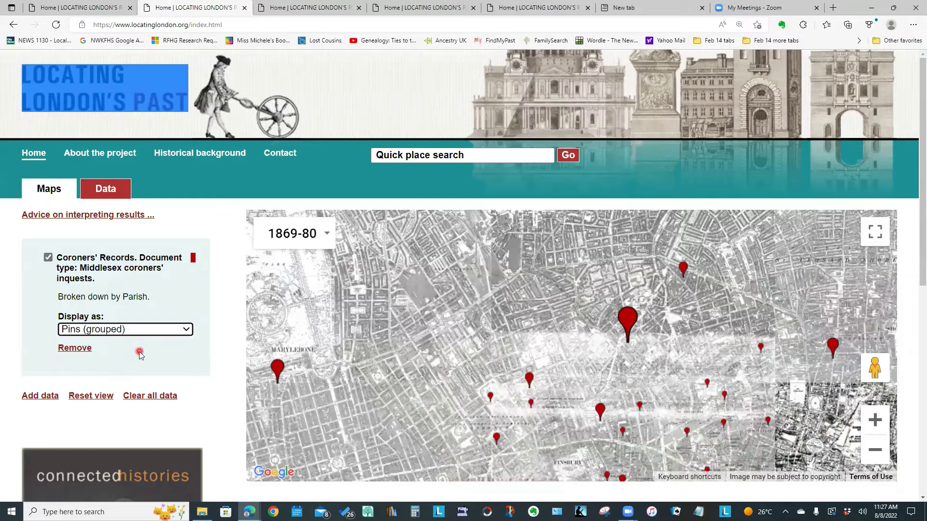
- Search the Coroners' Records for Westminster coroners' inquests and add the mappable hits to the map
{"action": "left_click", "coordinate": [32, 397]}
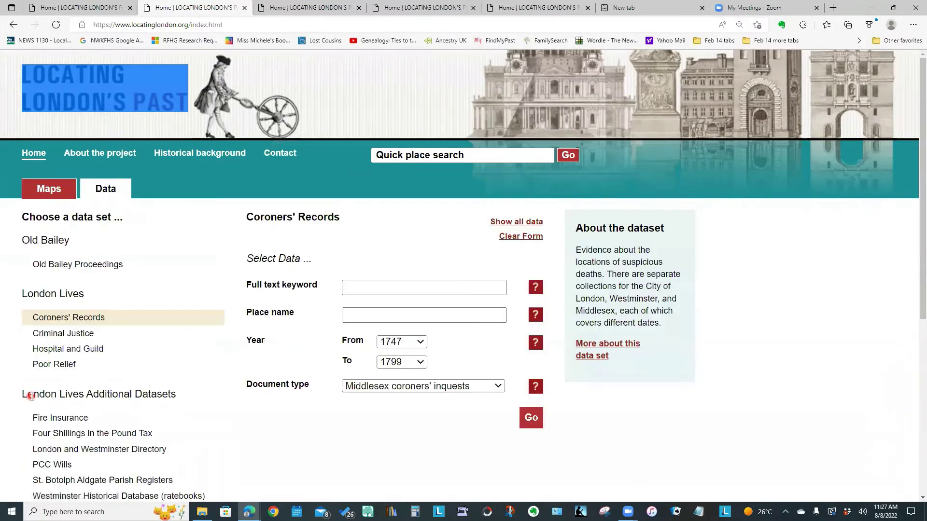
{"action": "left_click", "coordinate": [497, 386]}
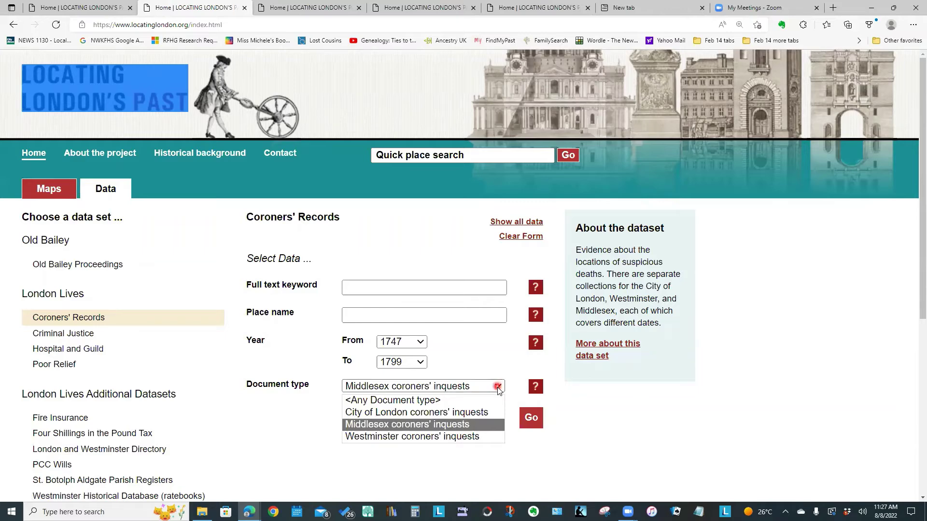
{"action": "left_click", "coordinate": [461, 437]}
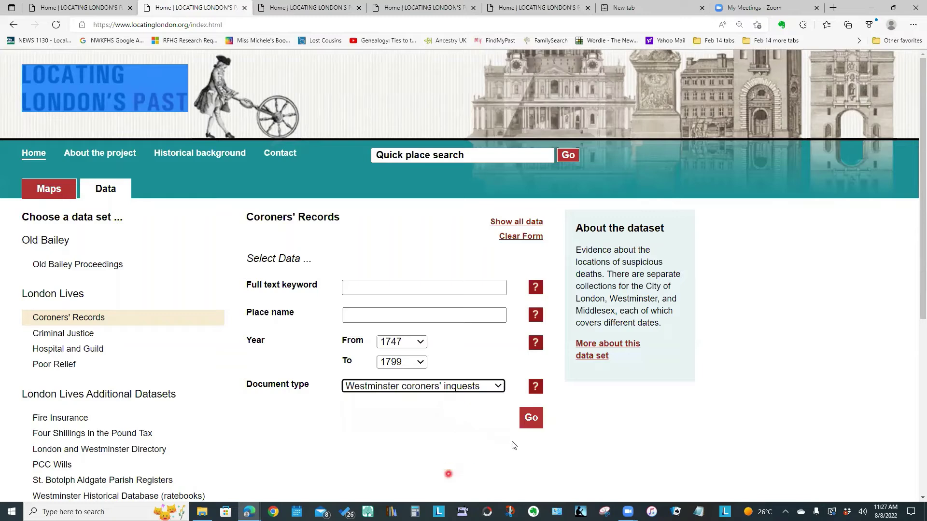
{"action": "left_click", "coordinate": [531, 418]}
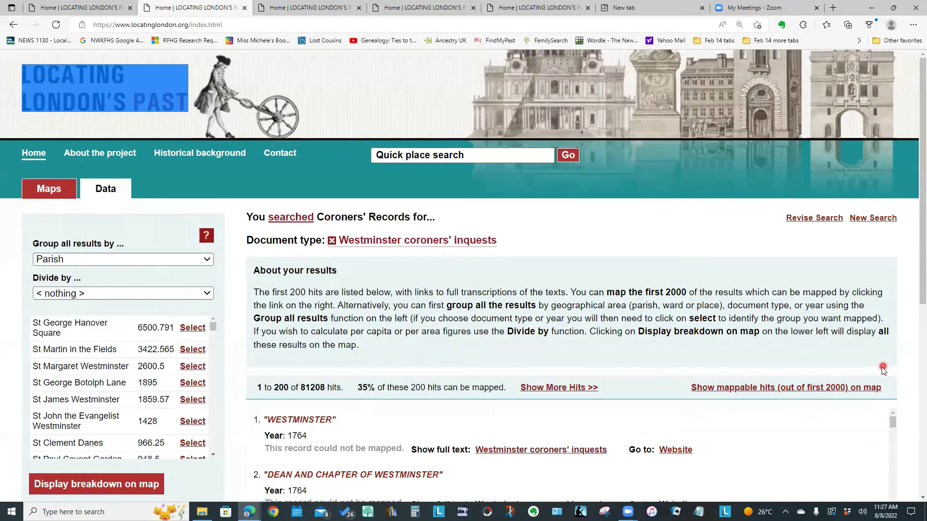
{"action": "left_click", "coordinate": [769, 388]}
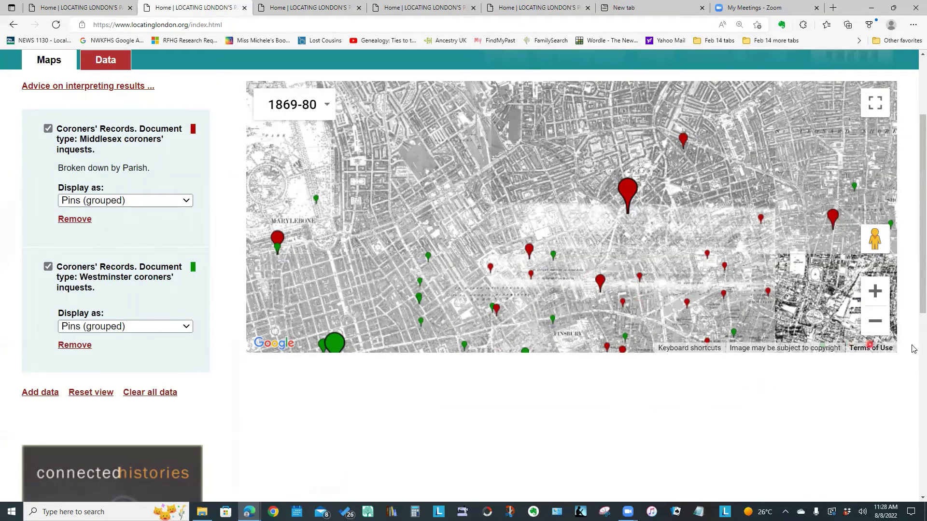
- Switch the base map under the Middlesex and Westminster inquest pins to the modern Map, showing a wider area of London
{"action": "left_click", "coordinate": [886, 326]}
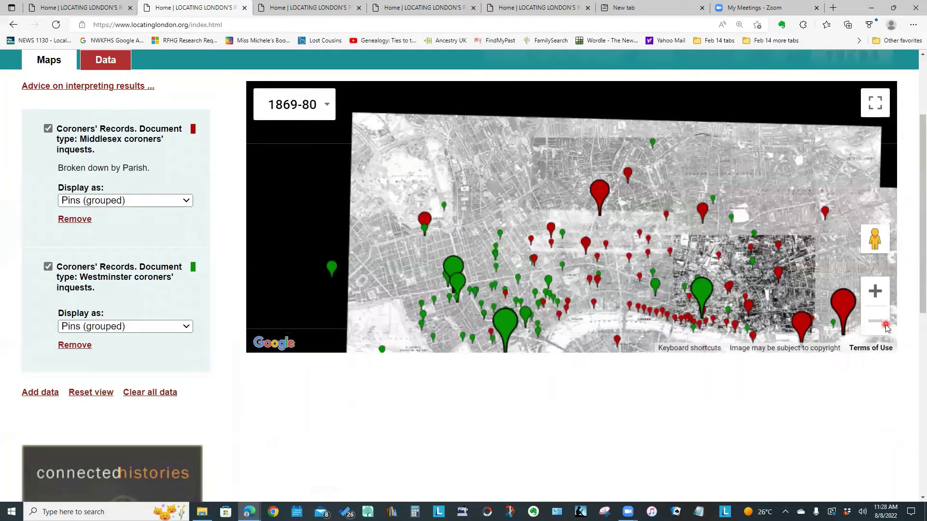
{"action": "left_click", "coordinate": [326, 104]}
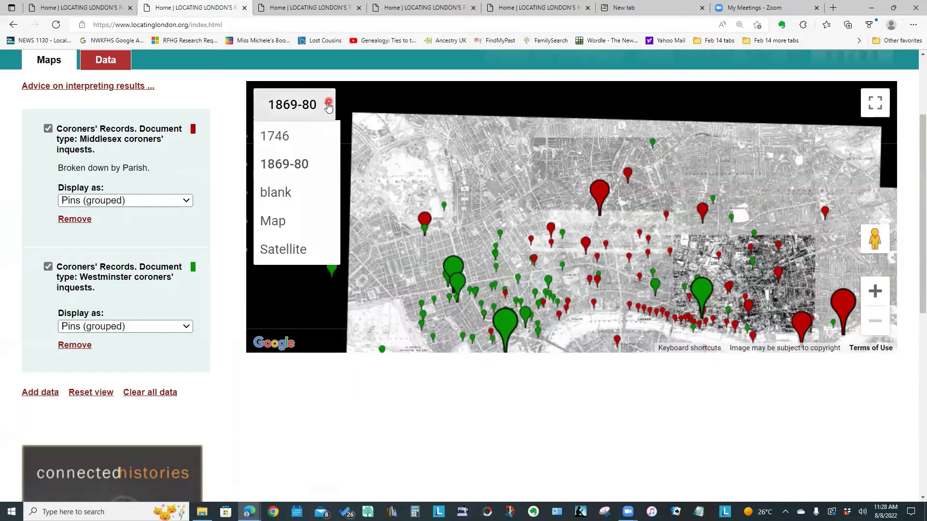
{"action": "left_click", "coordinate": [294, 220]}
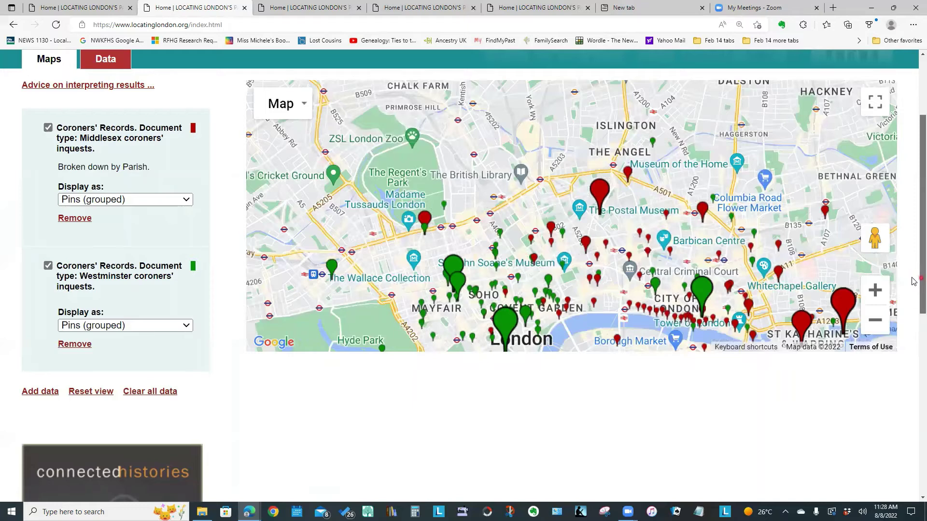
{"action": "scroll", "coordinate": [912, 261], "scroll_direction": "up", "scroll_amount": 2}
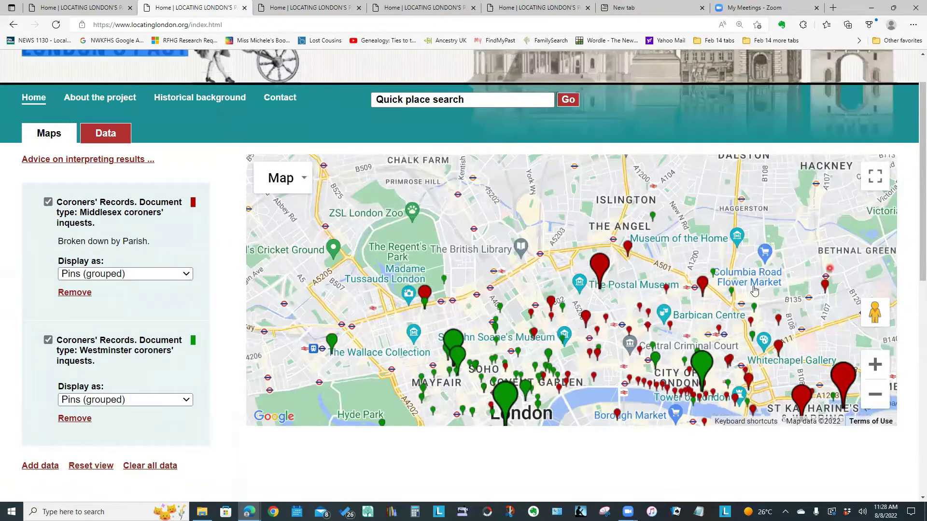
- Search the Coroners' Records for City of London coroners' inquests and add the mappable hits to the map
{"action": "left_click", "coordinate": [43, 464]}
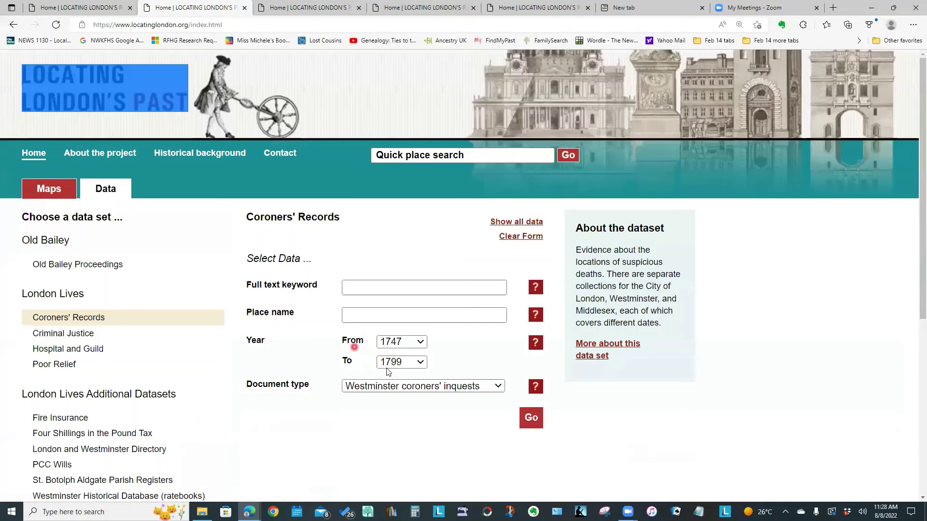
{"action": "left_click", "coordinate": [437, 387]}
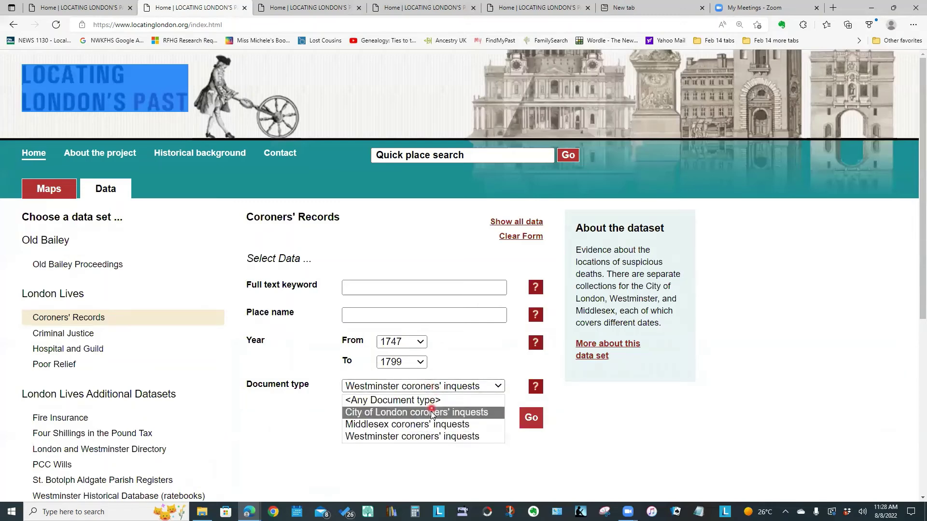
{"action": "left_click", "coordinate": [430, 411]}
{"action": "left_click", "coordinate": [529, 416]}
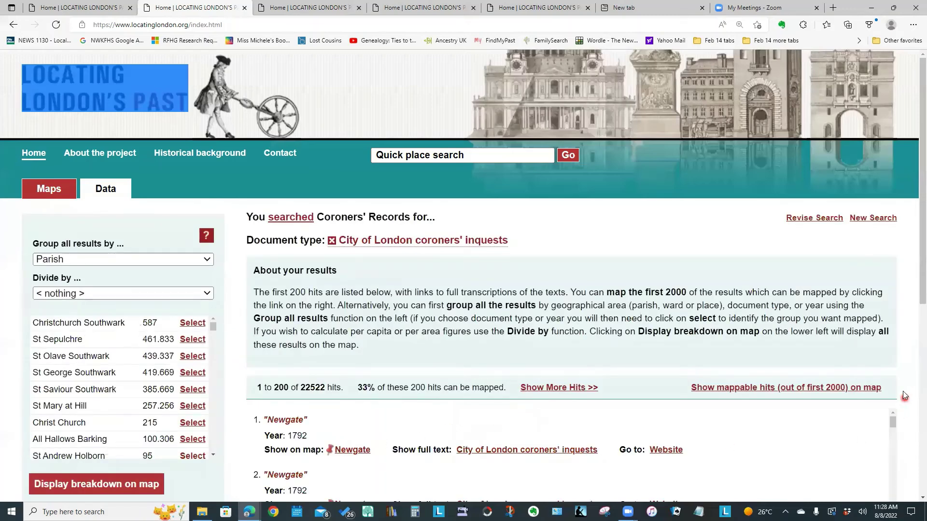
{"action": "left_click", "coordinate": [795, 392]}
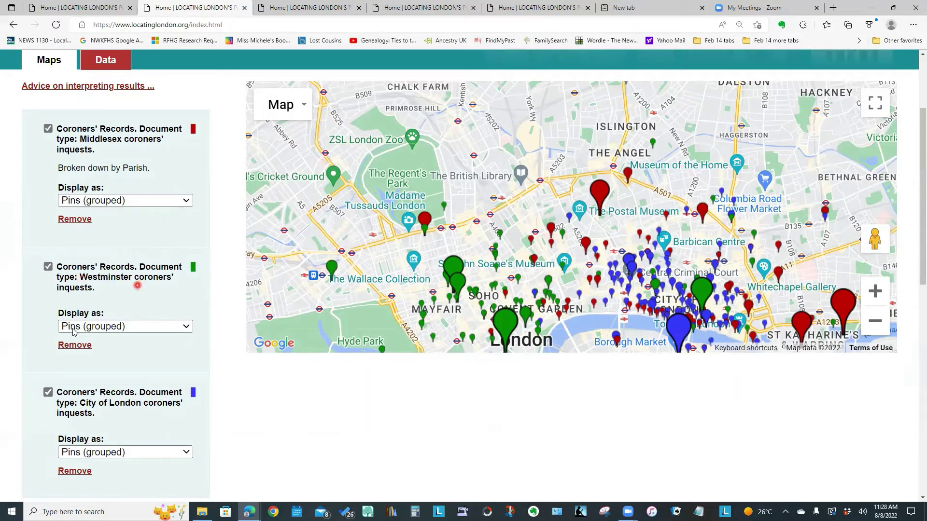
- Remove the Westminster inquests layer and try the 1869-80 base map, ending on the blank one
{"action": "left_click", "coordinate": [70, 346]}
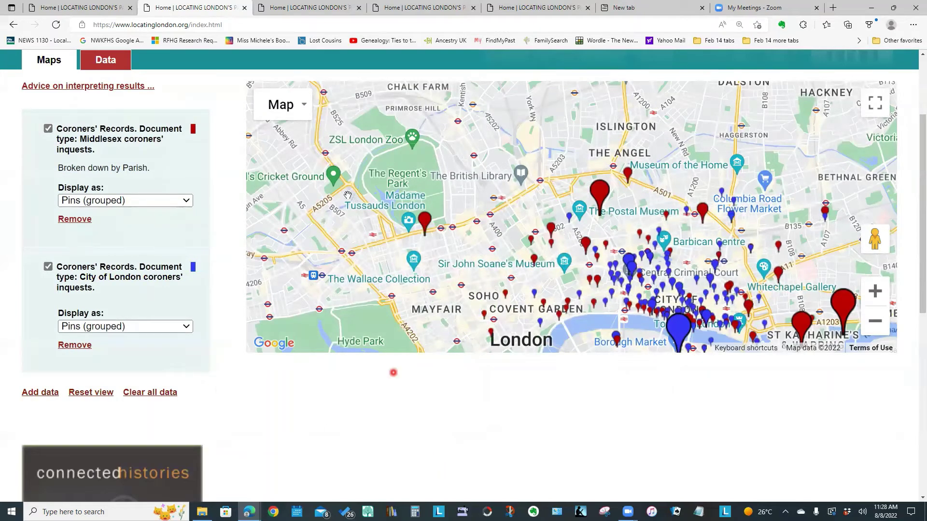
{"action": "left_click", "coordinate": [308, 104]}
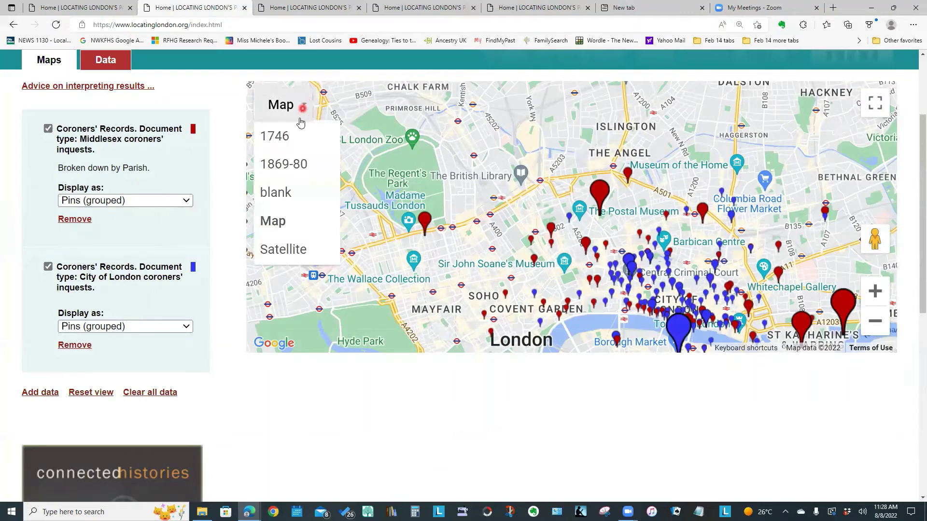
{"action": "left_click", "coordinate": [289, 164]}
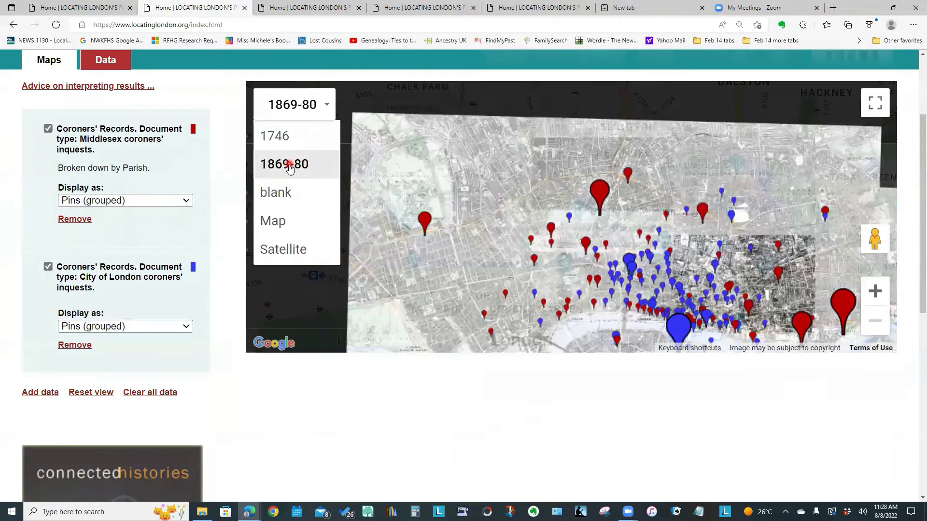
{"action": "left_click", "coordinate": [286, 198]}
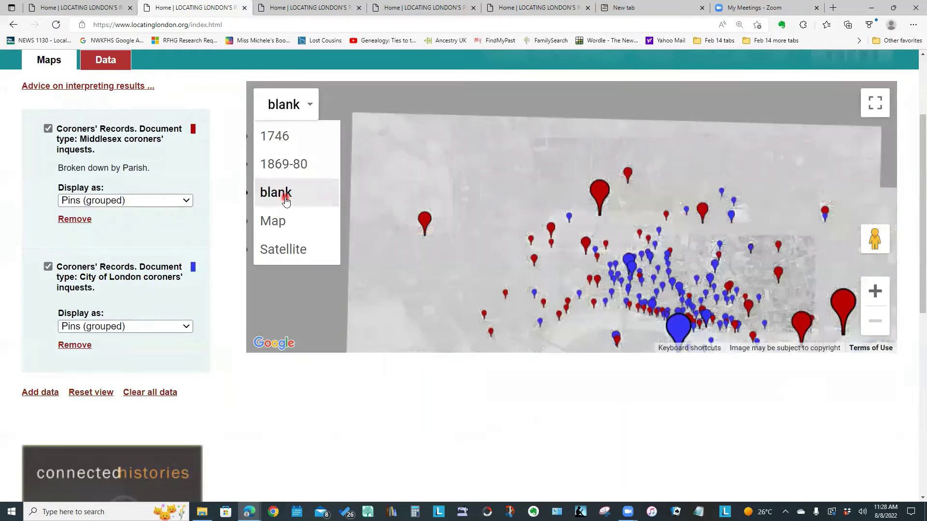
- Examine how the Middlesex and City of London inquest pins are distributed across the blank map at different scales
{"action": "left_click", "coordinate": [892, 320]}
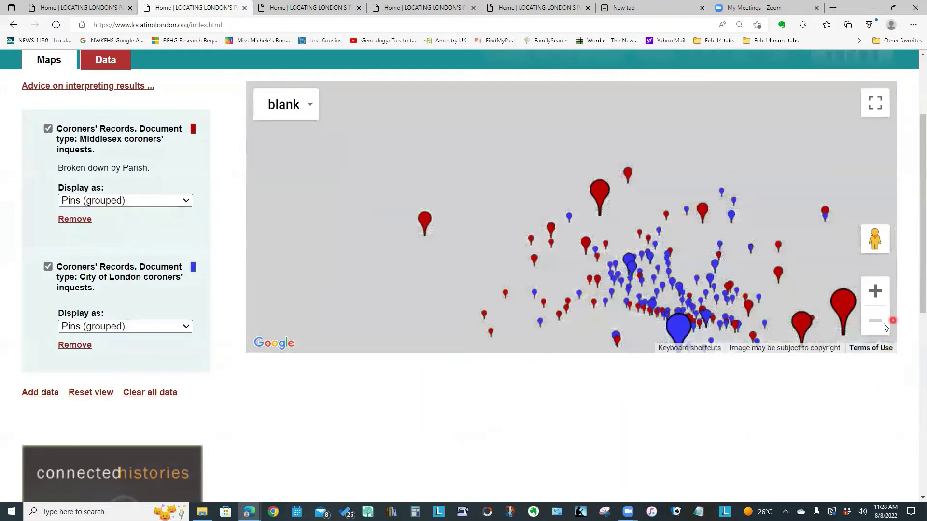
{"action": "left_click", "coordinate": [875, 291]}
{"action": "scroll", "coordinate": [914, 293], "scroll_direction": "down", "scroll_amount": 1}
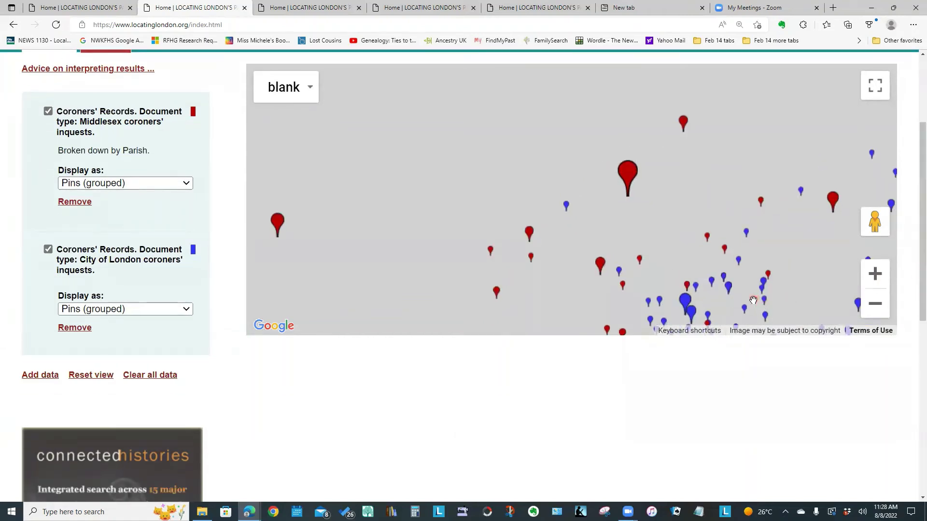
{"action": "key", "text": "ctrl+minus"}
{"action": "key", "text": "ctrl+minus"}
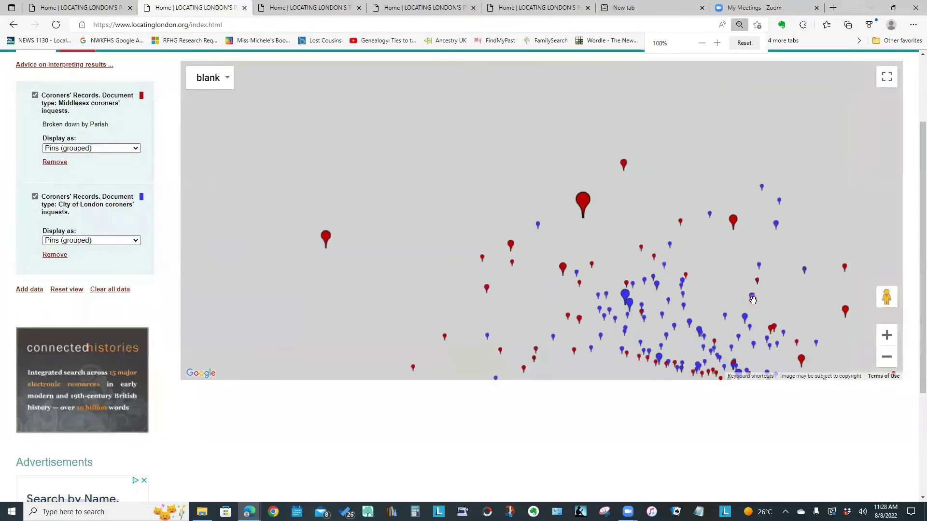
{"action": "key", "text": "ctrl+minus"}
{"action": "key", "text": "ctrl+minus"}
{"action": "key", "text": "ctrl+minus"}
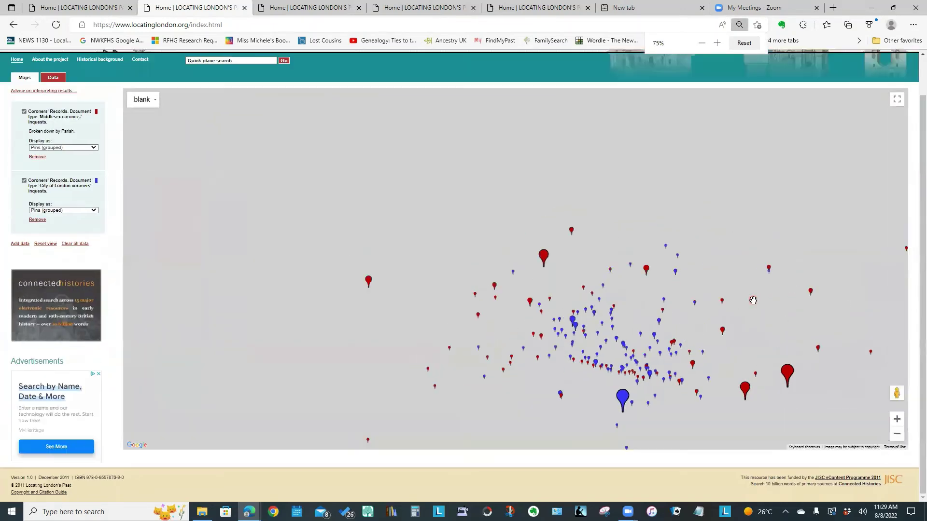
{"action": "key", "text": "ctrl+minus"}
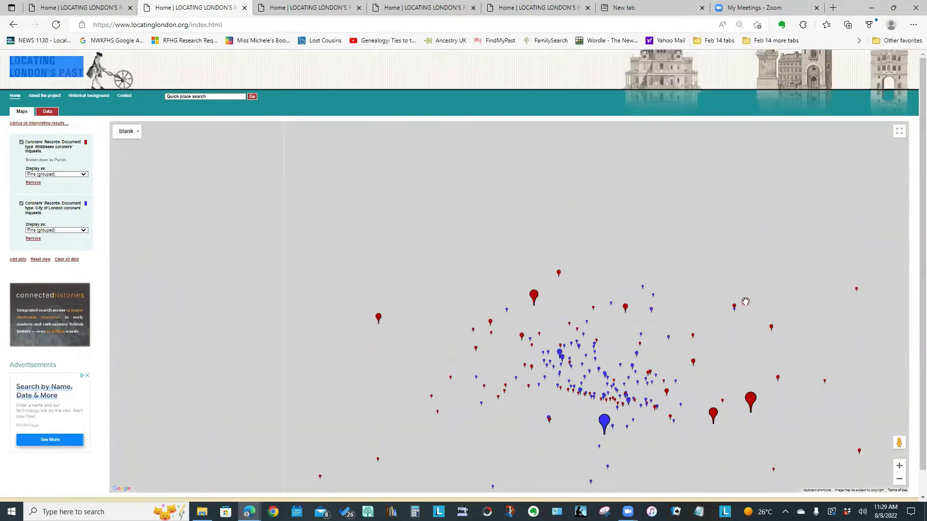
{"action": "key", "text": "ctrl+plus"}
{"action": "key", "text": "ctrl+plus"}
{"action": "key", "text": "ctrl+plus"}
{"action": "key", "text": "ctrl+plus"}
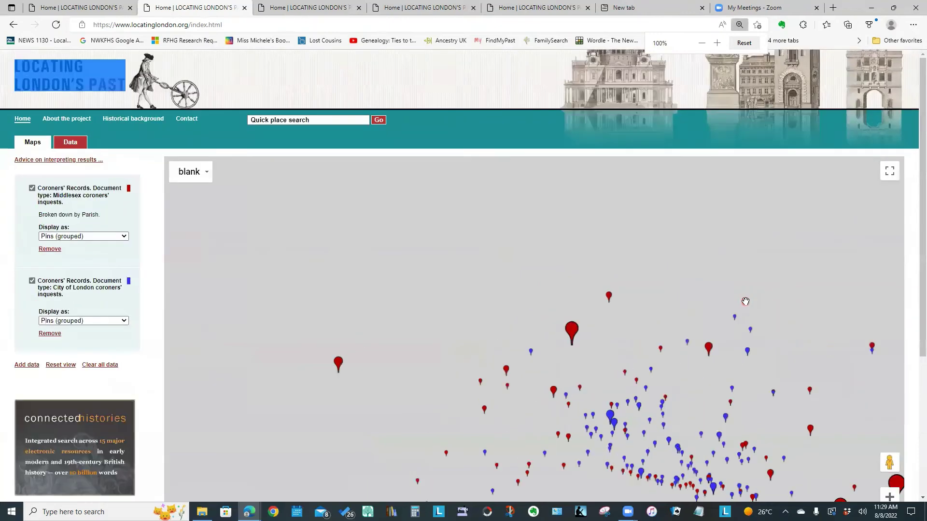
{"action": "key", "text": "ctrl+plus"}
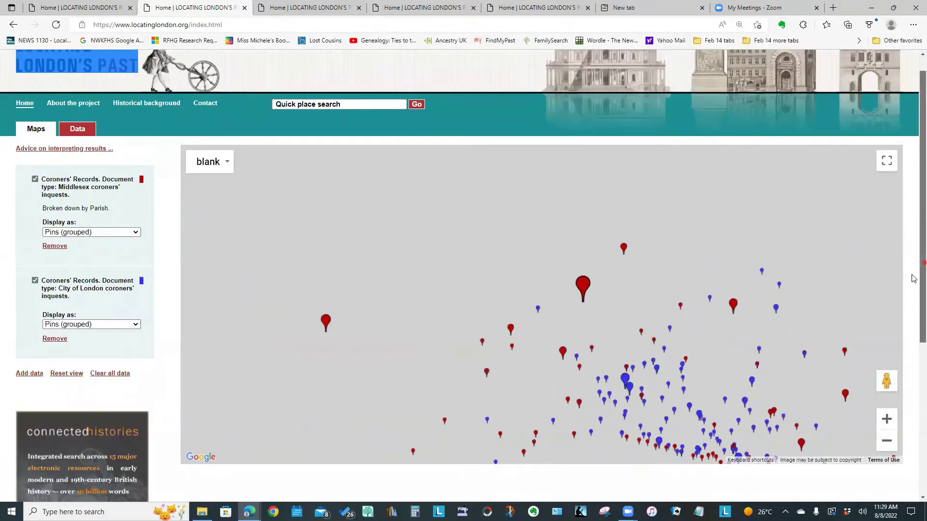
{"action": "scroll", "coordinate": [914, 256], "scroll_direction": "down", "scroll_amount": 2}
{"action": "left_click_drag", "start_coordinate": [696, 253], "coordinate": [576, 151]}
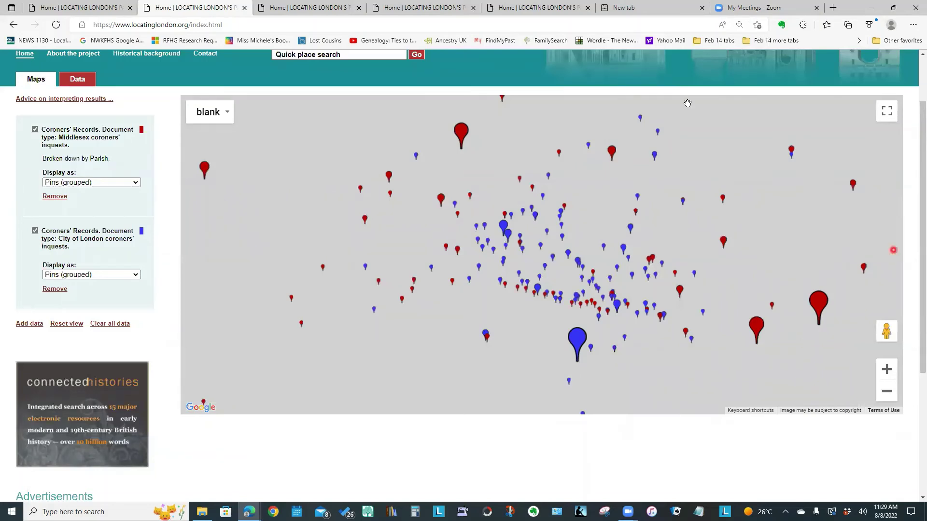
- Switch the base map under the inquest pins to 1869-80 and enlarge the page to 125%
{"action": "left_click", "coordinate": [228, 113]}
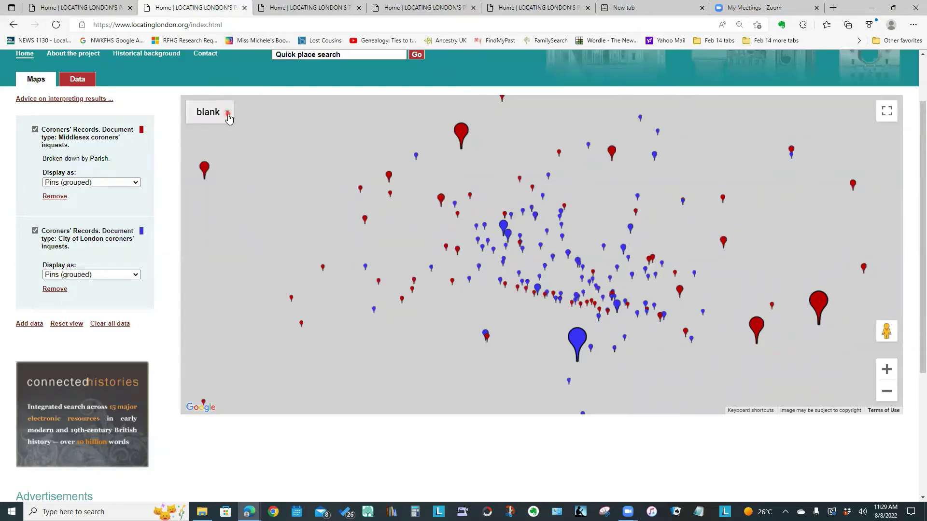
{"action": "left_click", "coordinate": [218, 171]}
{"action": "left_click", "coordinate": [218, 160]}
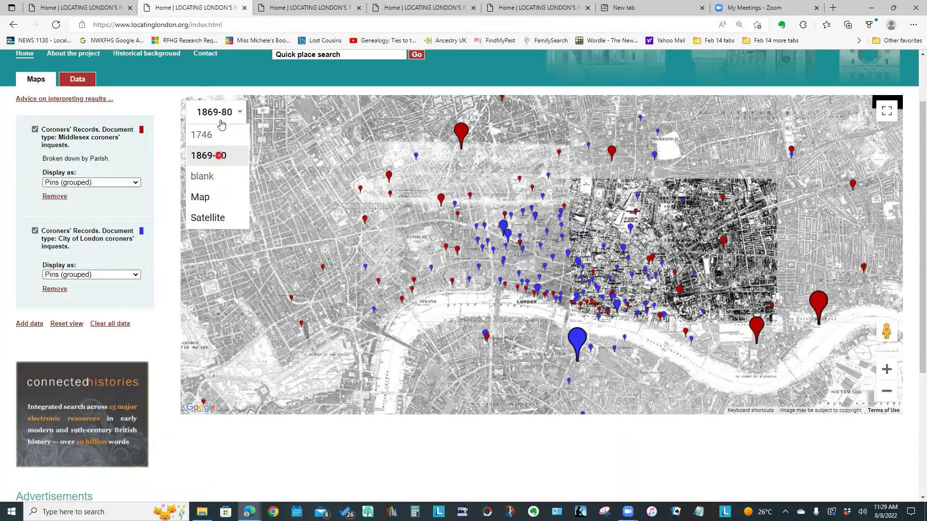
{"action": "left_click", "coordinate": [268, 203]}
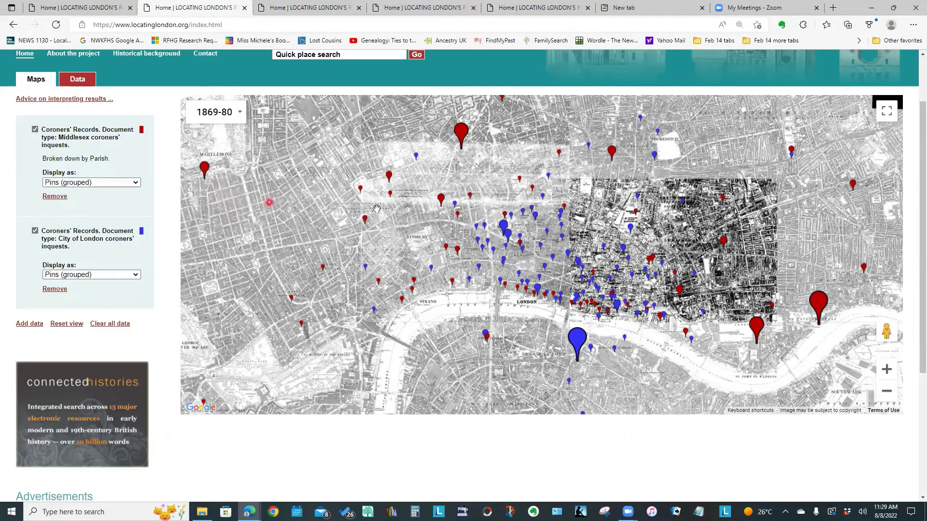
{"action": "key", "text": "ctrl+plus"}
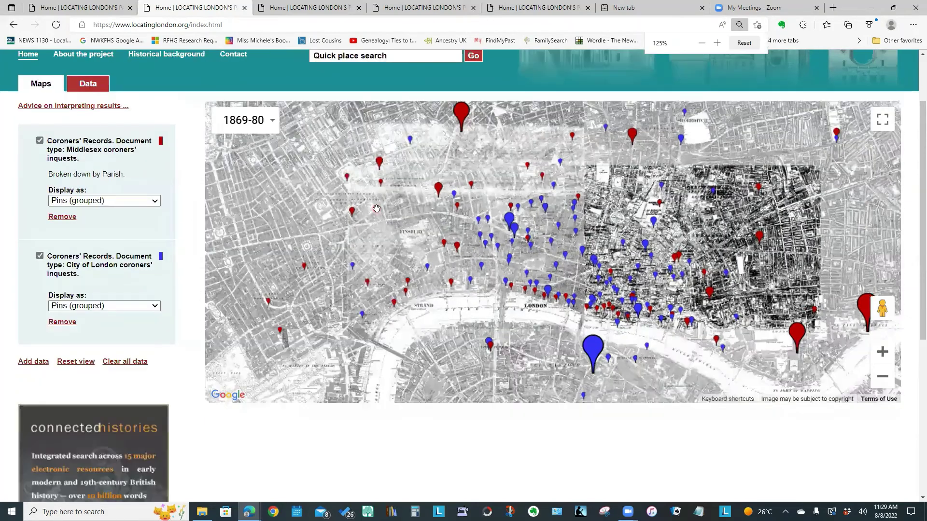
{"action": "left_click", "coordinate": [111, 377]}
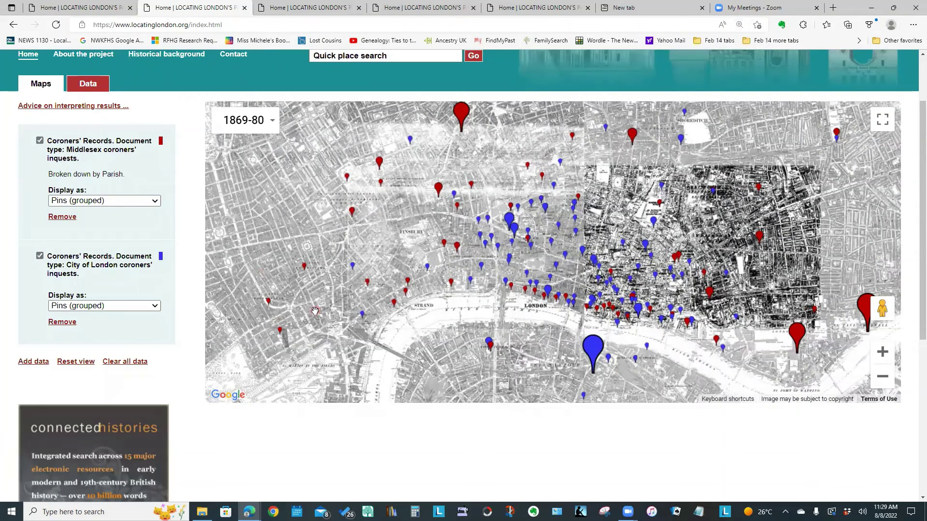
- Remove the City of London and Middlesex coroners' inquests layers from the map
{"action": "left_click", "coordinate": [56, 321]}
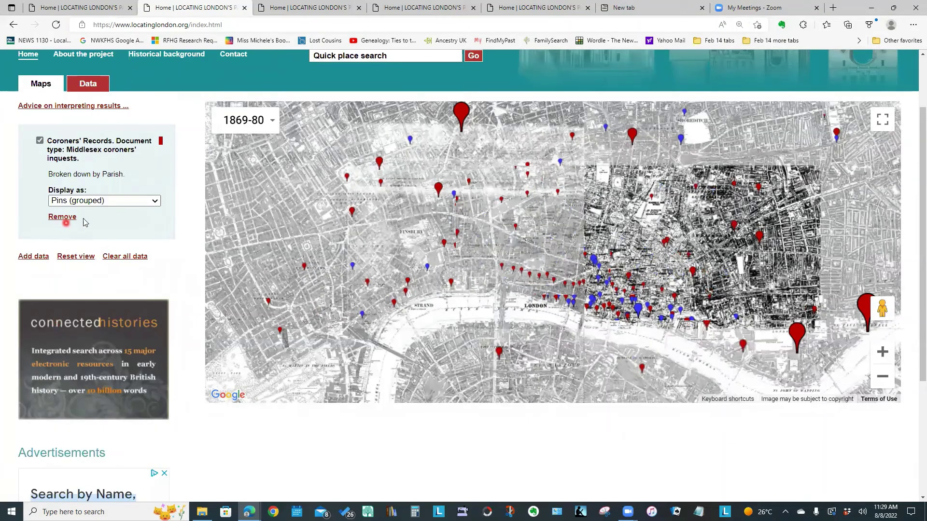
{"action": "left_click", "coordinate": [184, 198]}
{"action": "left_click", "coordinate": [130, 257]}
{"action": "left_click", "coordinate": [70, 220]}
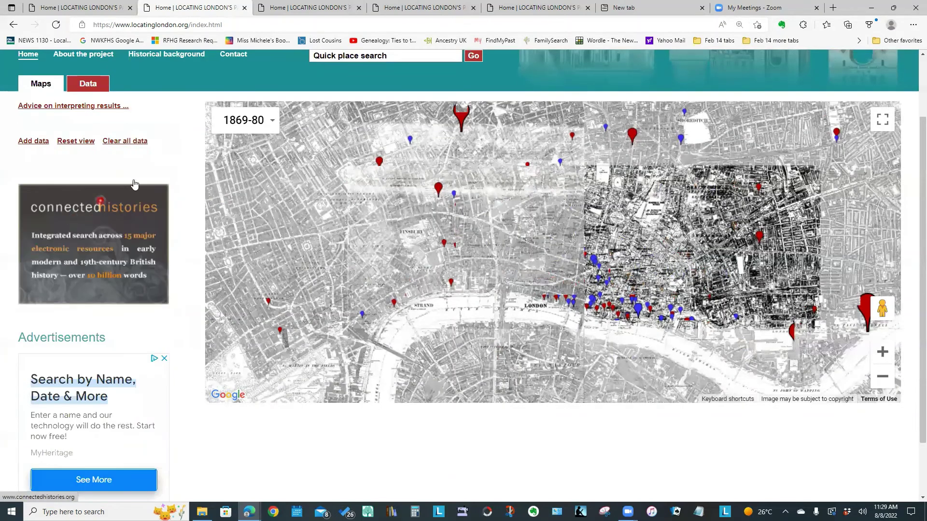
- Start a new data search and open the London Lives Poor Relief records search form
{"action": "left_click", "coordinate": [89, 87]}
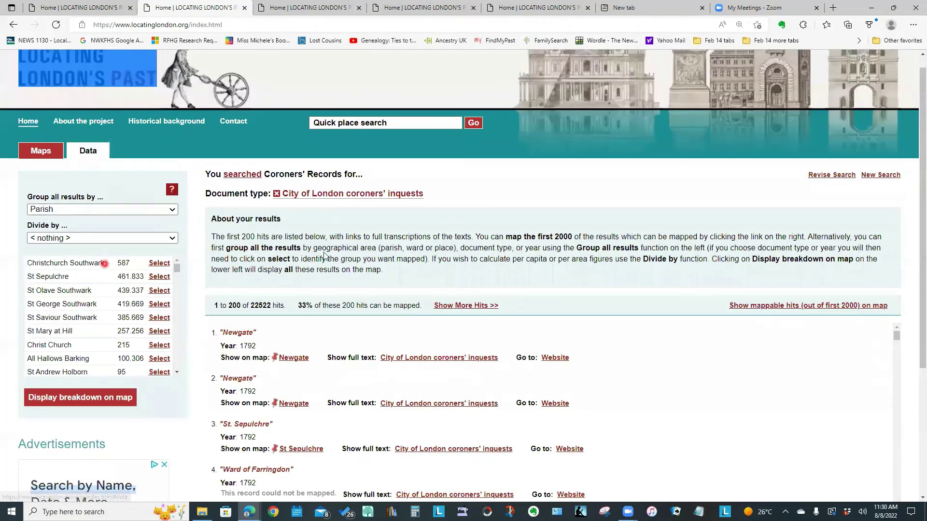
{"action": "left_click", "coordinate": [837, 175]}
{"action": "left_click", "coordinate": [880, 176]}
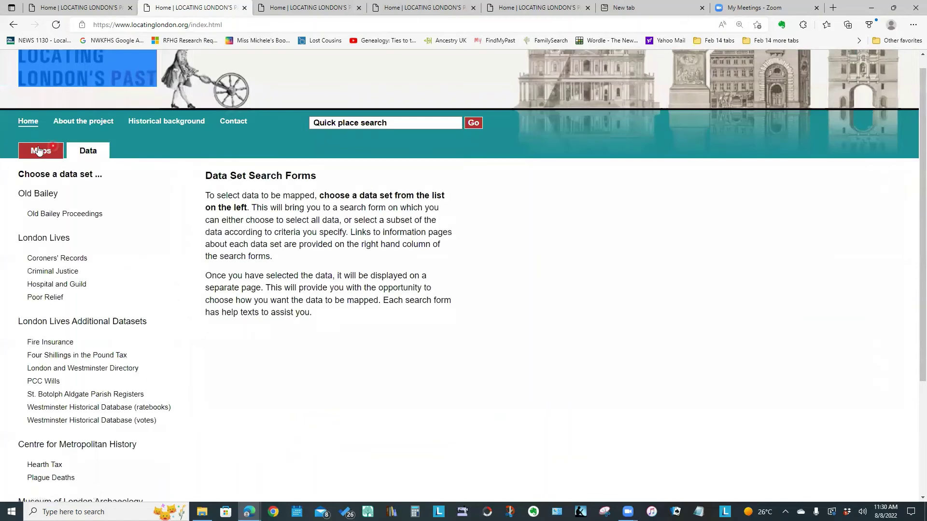
{"action": "left_click", "coordinate": [45, 299]}
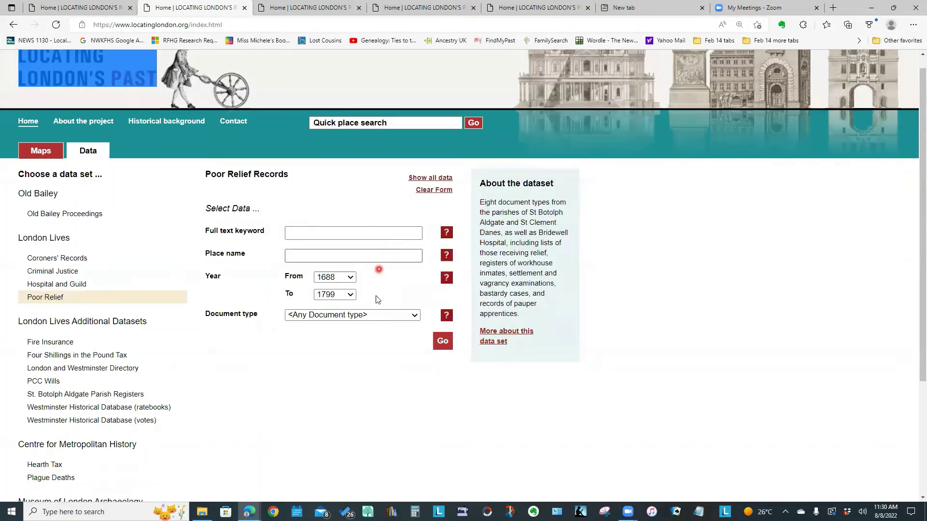
- Search the Poor Relief records for the document type "St Botolph Aldgate Annual registers of apprentices placed by parish"
{"action": "left_click", "coordinate": [375, 317]}
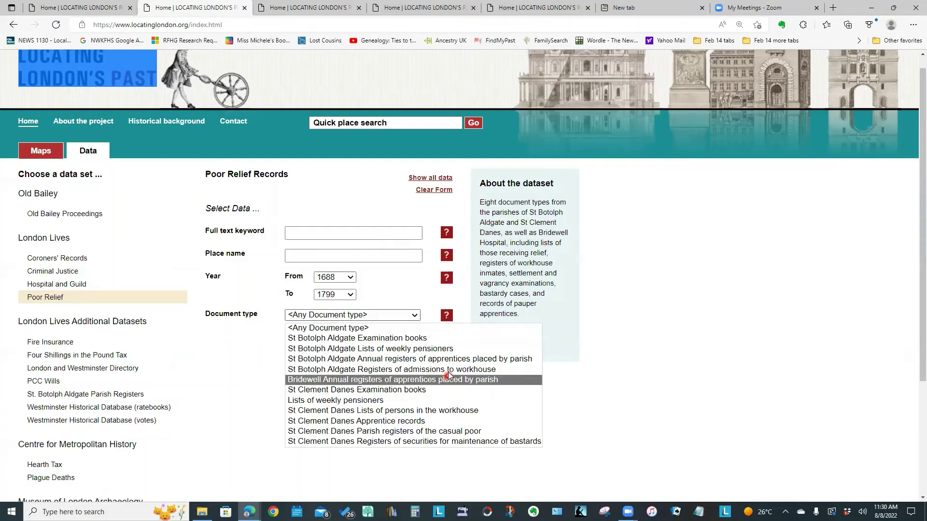
{"action": "left_click", "coordinate": [445, 359]}
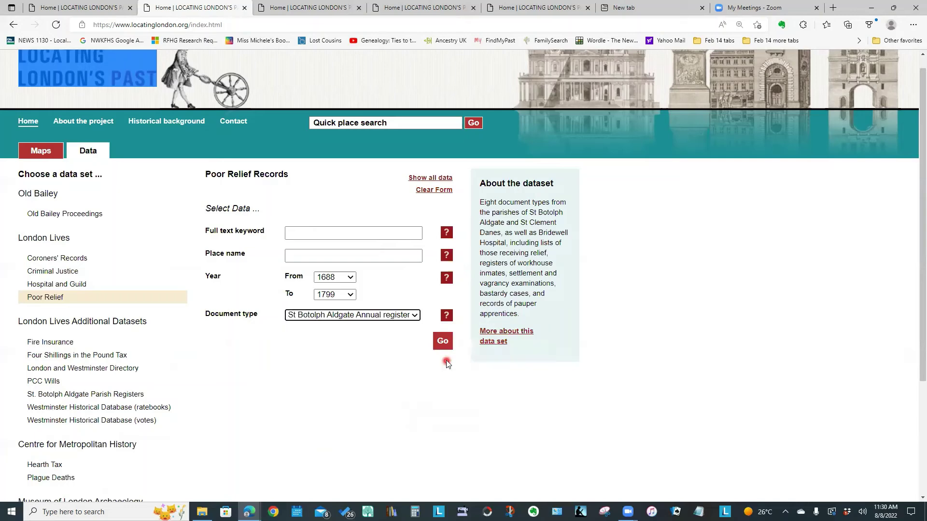
{"action": "left_click", "coordinate": [445, 348]}
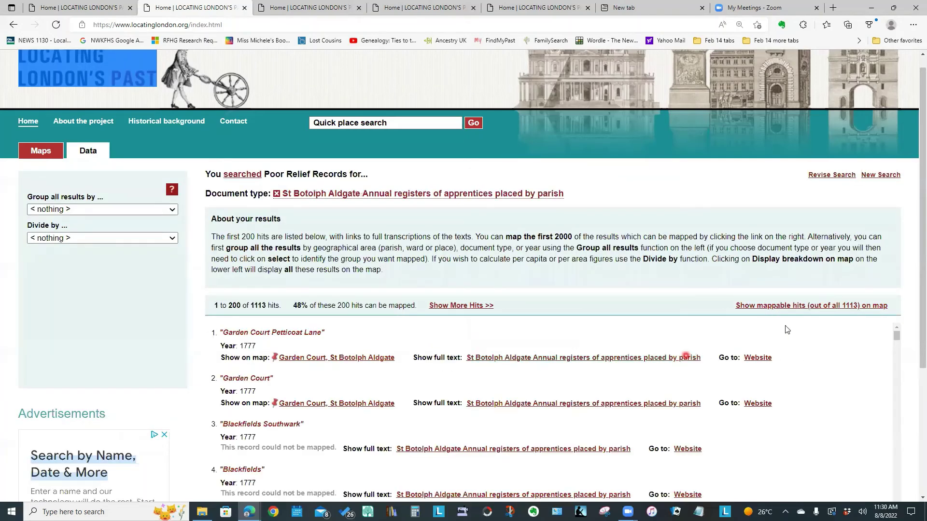
- Map the mappable Poor Relief hits for the Bridewell Annual registers of apprentices and switch the base map to 1869-80
{"action": "key", "text": "ctrl+w"}
{"action": "left_click", "coordinate": [744, 322]}
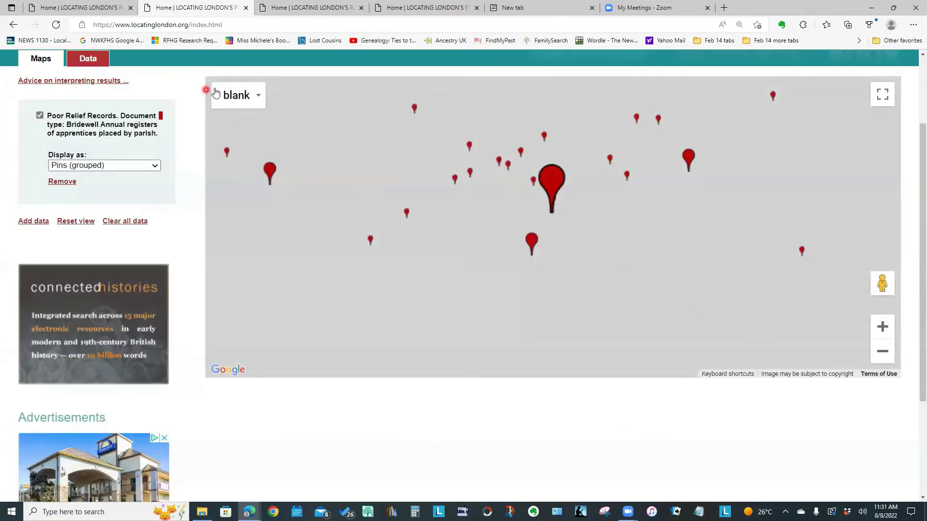
{"action": "left_click", "coordinate": [248, 102]}
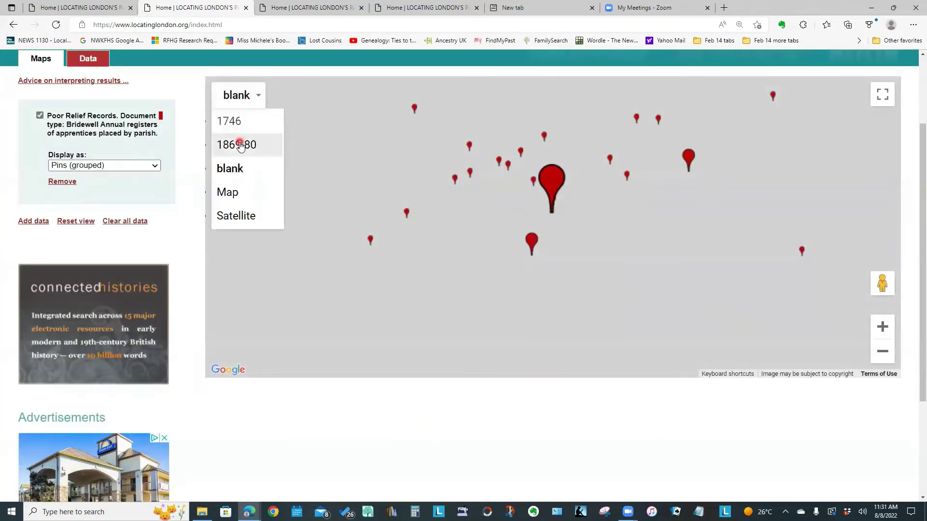
{"action": "left_click", "coordinate": [241, 146]}
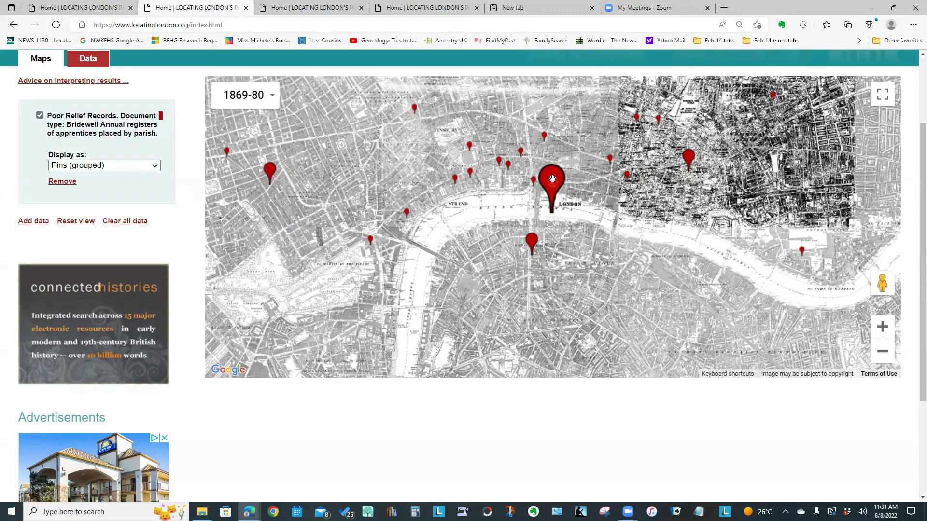
- Inspect the apprentice record pins at St Anne Blackfriars and Bride Lane on the 1869-80 map
{"action": "left_click", "coordinate": [882, 327]}
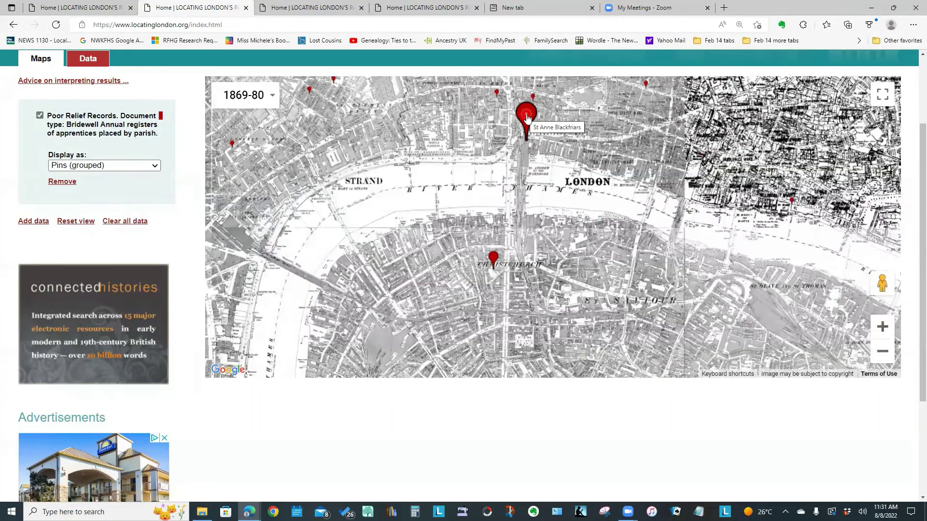
{"action": "left_click", "coordinate": [527, 113]}
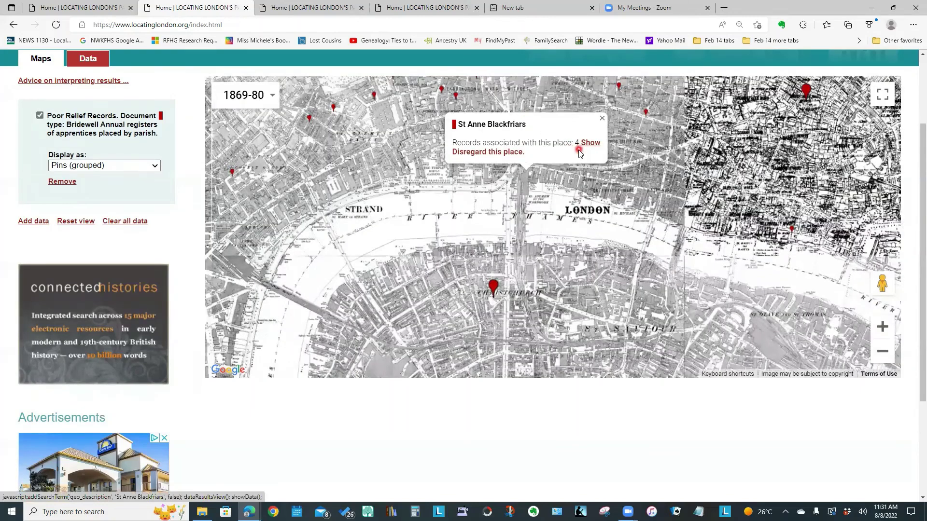
{"action": "left_click", "coordinate": [601, 118]}
{"action": "left_click_drag", "start_coordinate": [606, 211], "coordinate": [607, 300]}
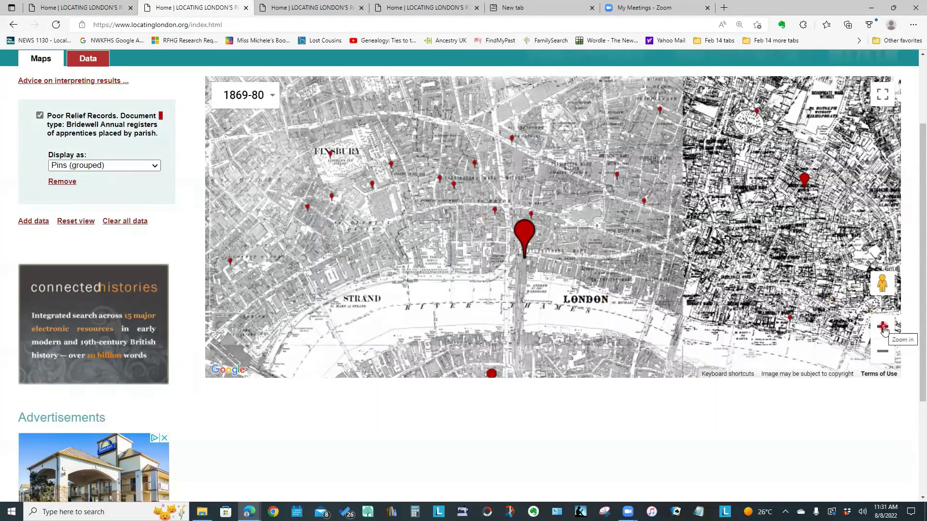
{"action": "left_click", "coordinate": [883, 326]}
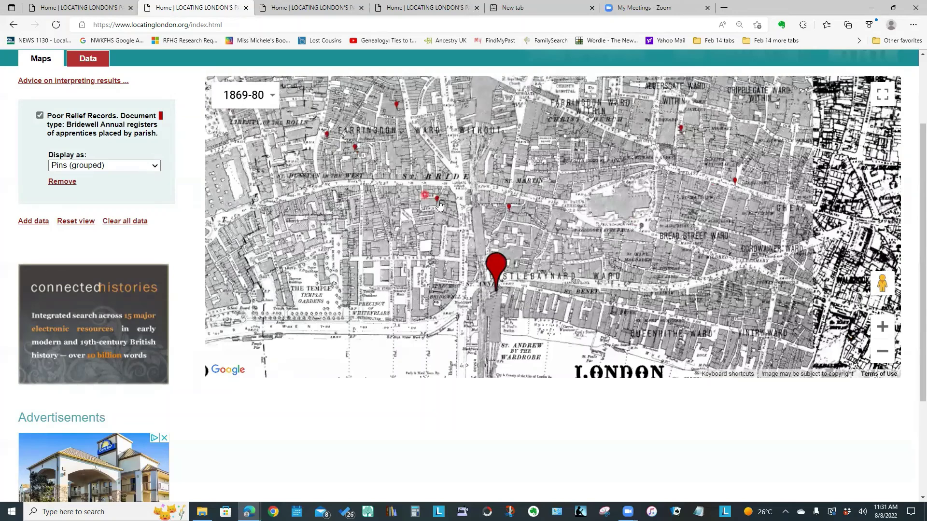
{"action": "left_click", "coordinate": [439, 202]}
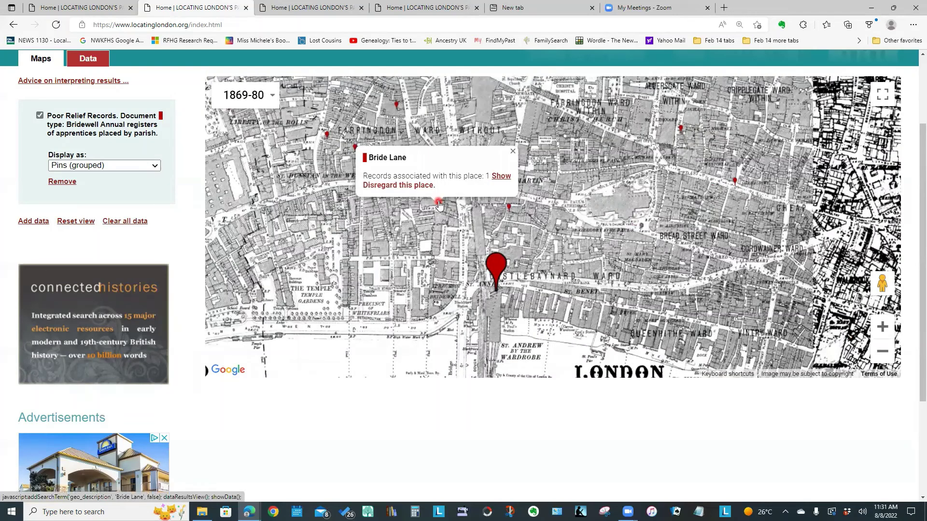
{"action": "left_click", "coordinate": [513, 151]}
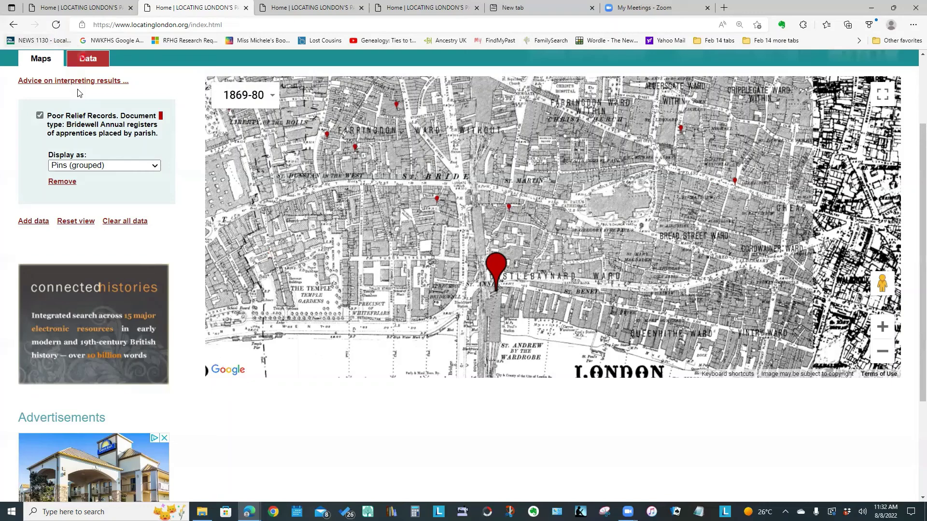
- Start a new data search and review the document types offered for Hospital and Guild records
{"action": "left_click", "coordinate": [82, 58]}
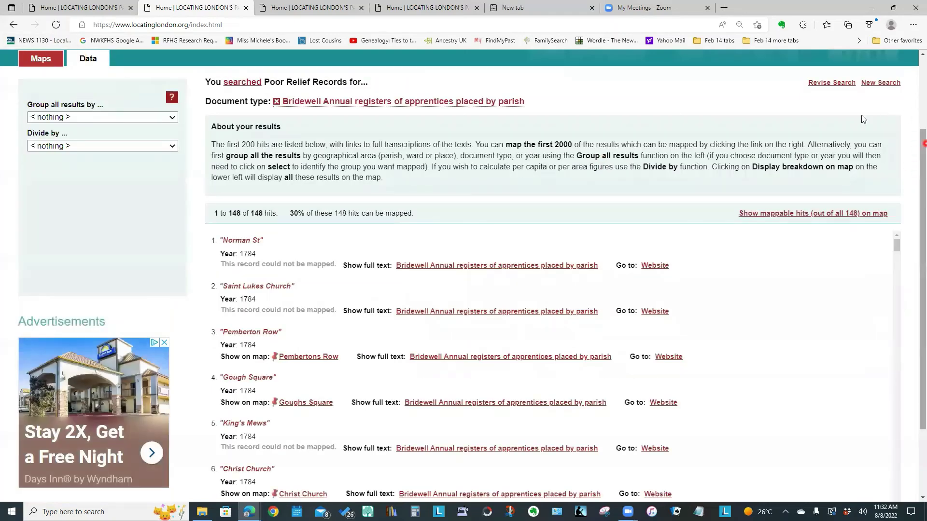
{"action": "triple_click", "coordinate": [770, 125]}
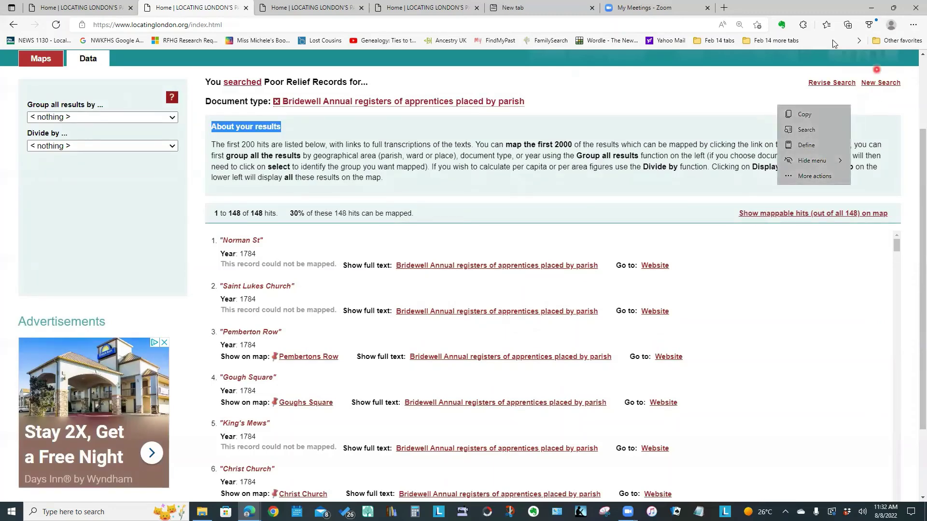
{"action": "left_click", "coordinate": [880, 83]}
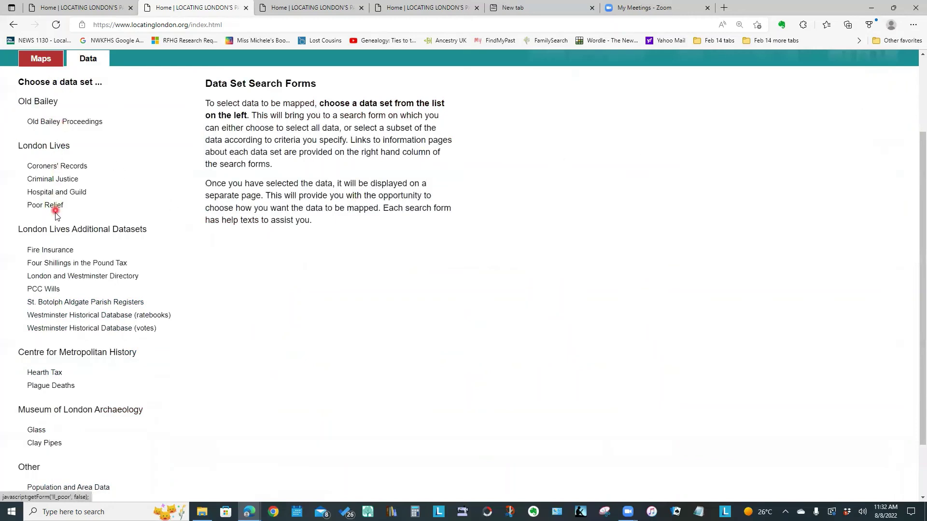
{"action": "left_click", "coordinate": [76, 195]}
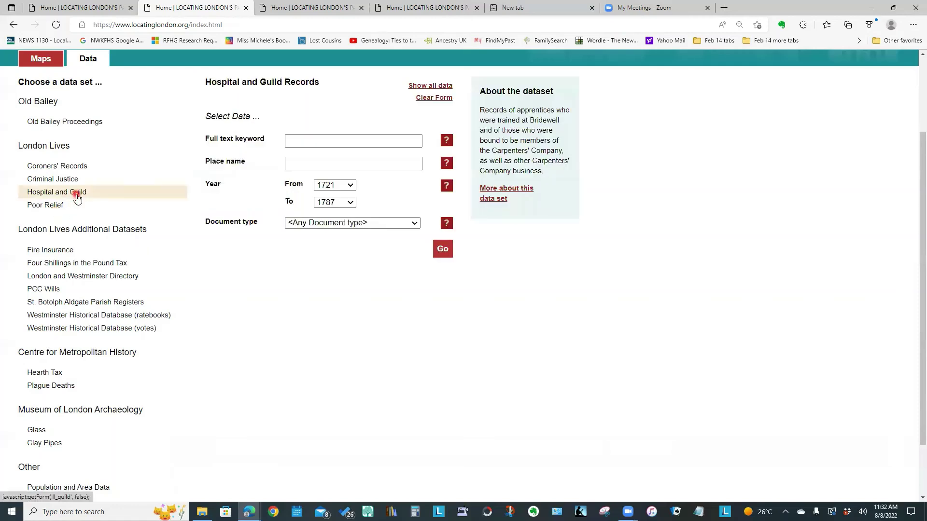
{"action": "left_click", "coordinate": [416, 225]}
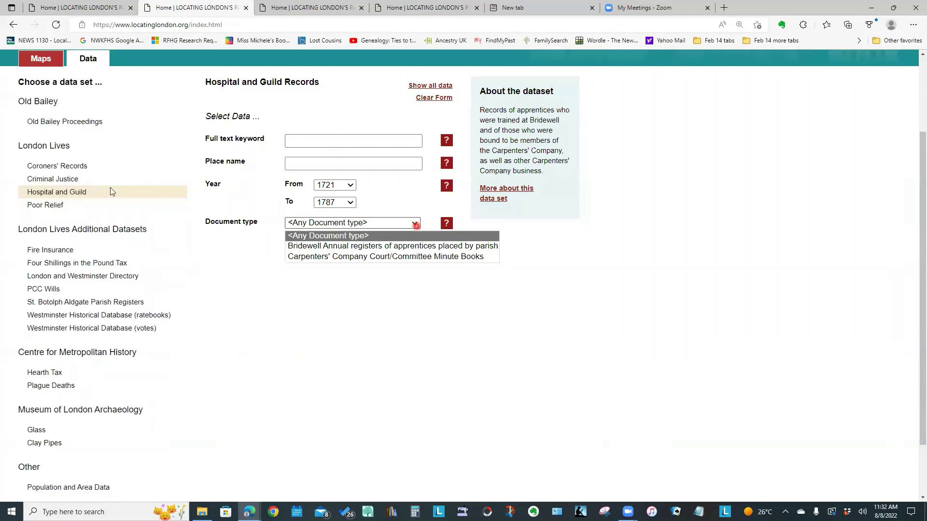
- Open the Criminal Justice records search form and review its document types
{"action": "left_click", "coordinate": [48, 179]}
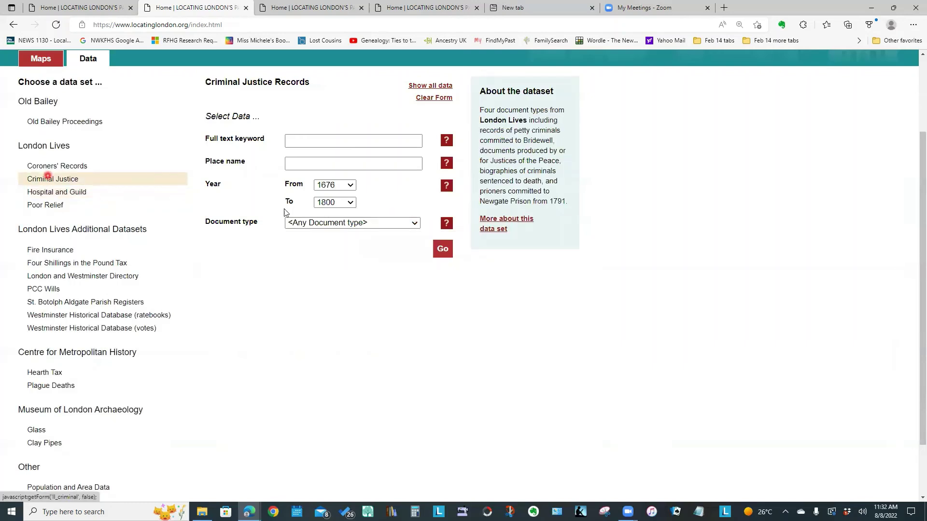
{"action": "left_click", "coordinate": [407, 224]}
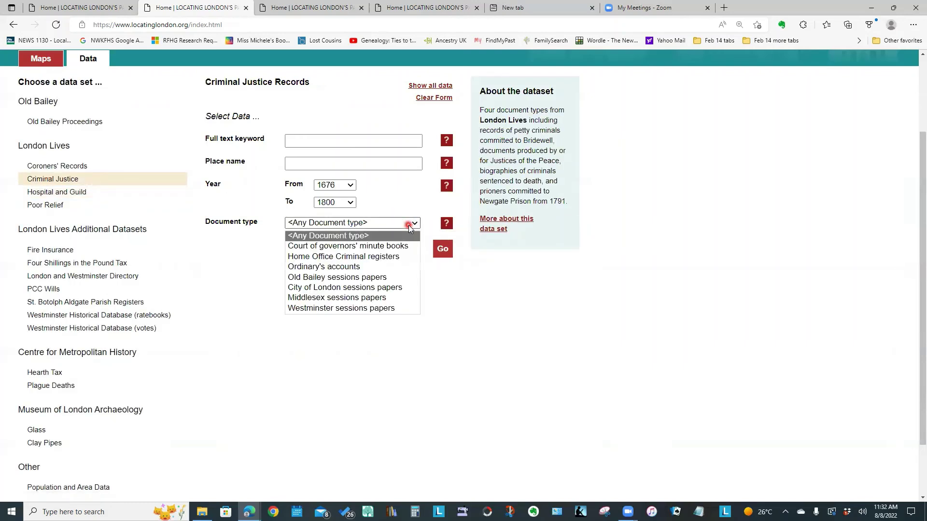
{"action": "left_click", "coordinate": [386, 267]}
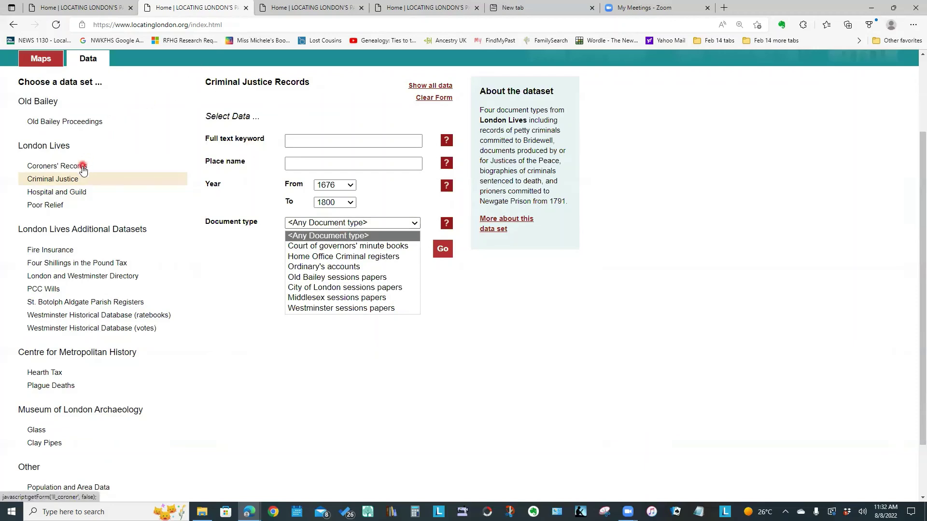
- Open the Fire Insurance search form and review its name, place, occupation and insured value criteria
{"action": "left_click", "coordinate": [56, 251]}
{"action": "left_click", "coordinate": [56, 250]}
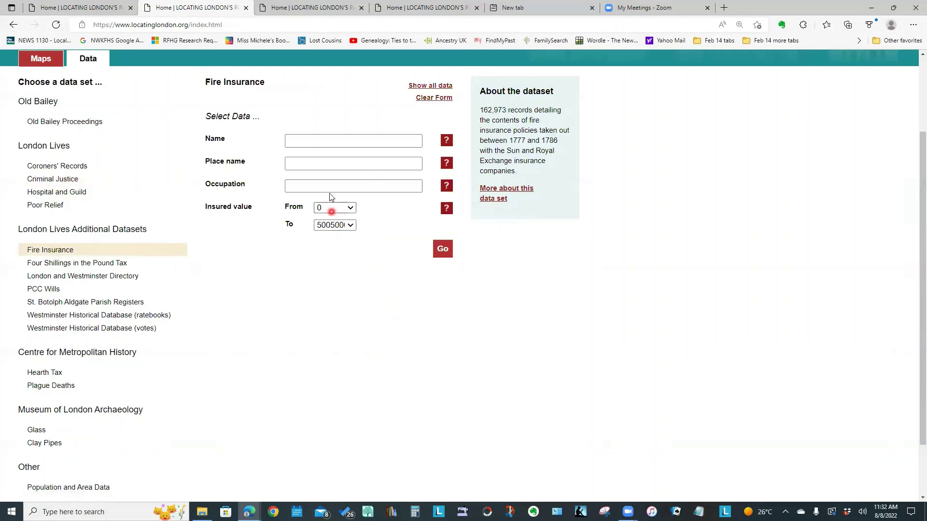
{"action": "left_click", "coordinate": [328, 226]}
{"action": "left_click", "coordinate": [328, 140]}
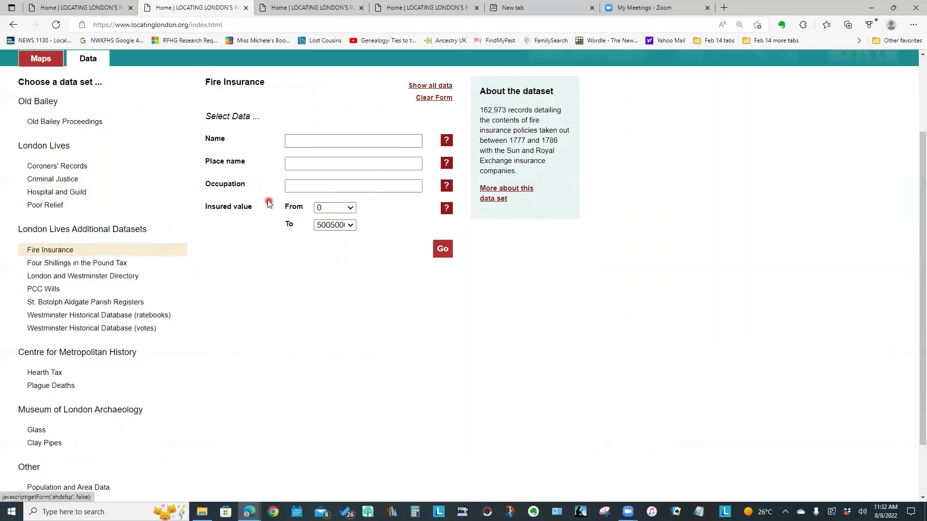
{"action": "left_click", "coordinate": [210, 220]}
{"action": "left_click", "coordinate": [119, 267]}
- Open the Hearth Tax records search form and look over its criteria and the rest of the data set list
{"action": "left_click", "coordinate": [58, 374]}
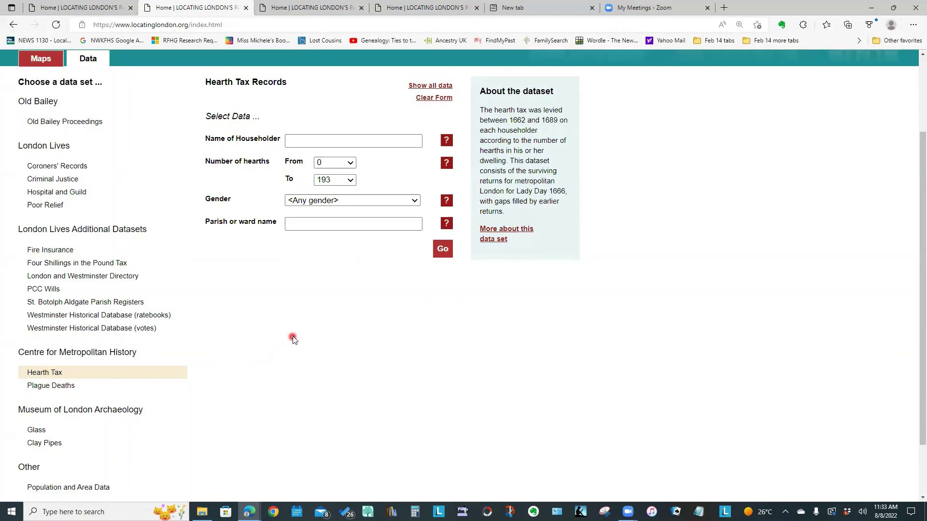
{"action": "scroll", "coordinate": [293, 339], "scroll_direction": "down", "scroll_amount": 2}
{"action": "scroll", "coordinate": [293, 339], "scroll_direction": "down", "scroll_amount": 1}
{"action": "scroll", "coordinate": [293, 339], "scroll_direction": "up", "scroll_amount": 3}
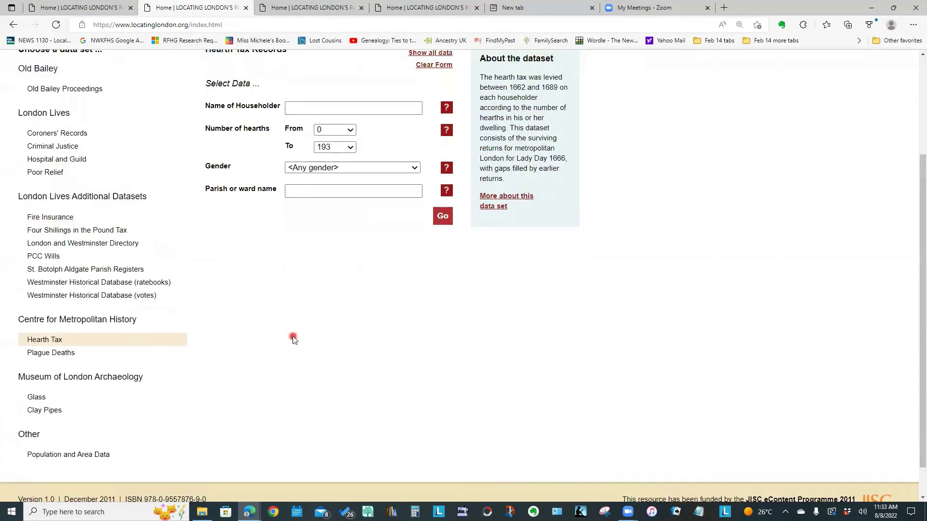
{"action": "scroll", "coordinate": [293, 338], "scroll_direction": "down", "scroll_amount": 3}
{"action": "scroll", "coordinate": [293, 339], "scroll_direction": "up", "scroll_amount": 2}
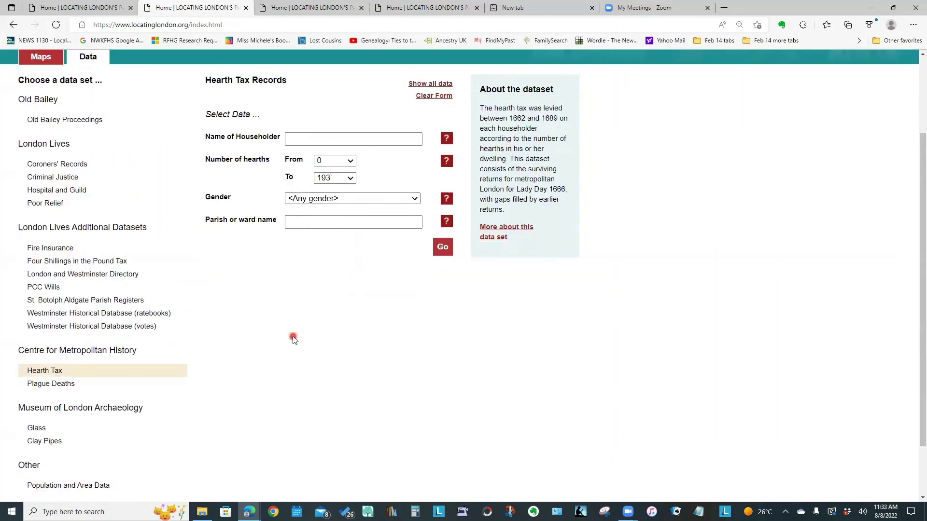
- Switch to the PowerPoint slide show of Mapping London Lives.pptx
{"action": "key", "text": "alt+Tab"}
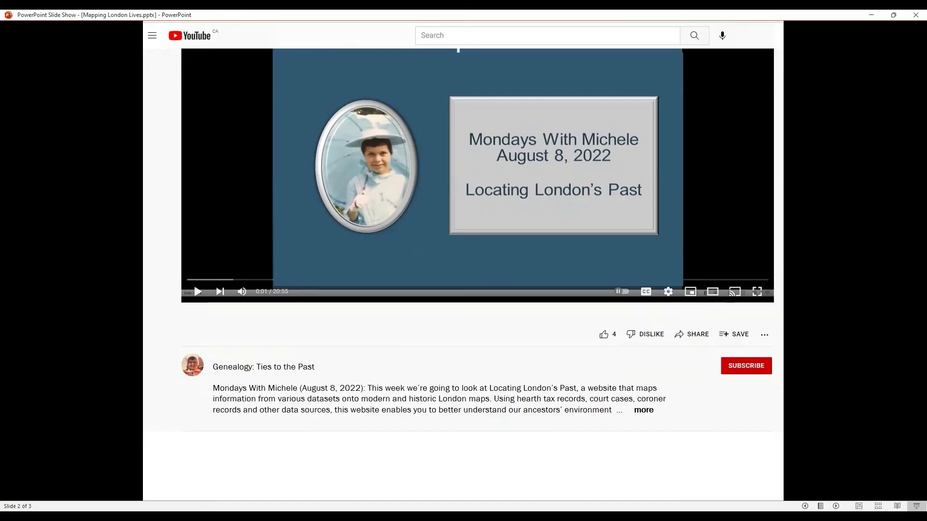